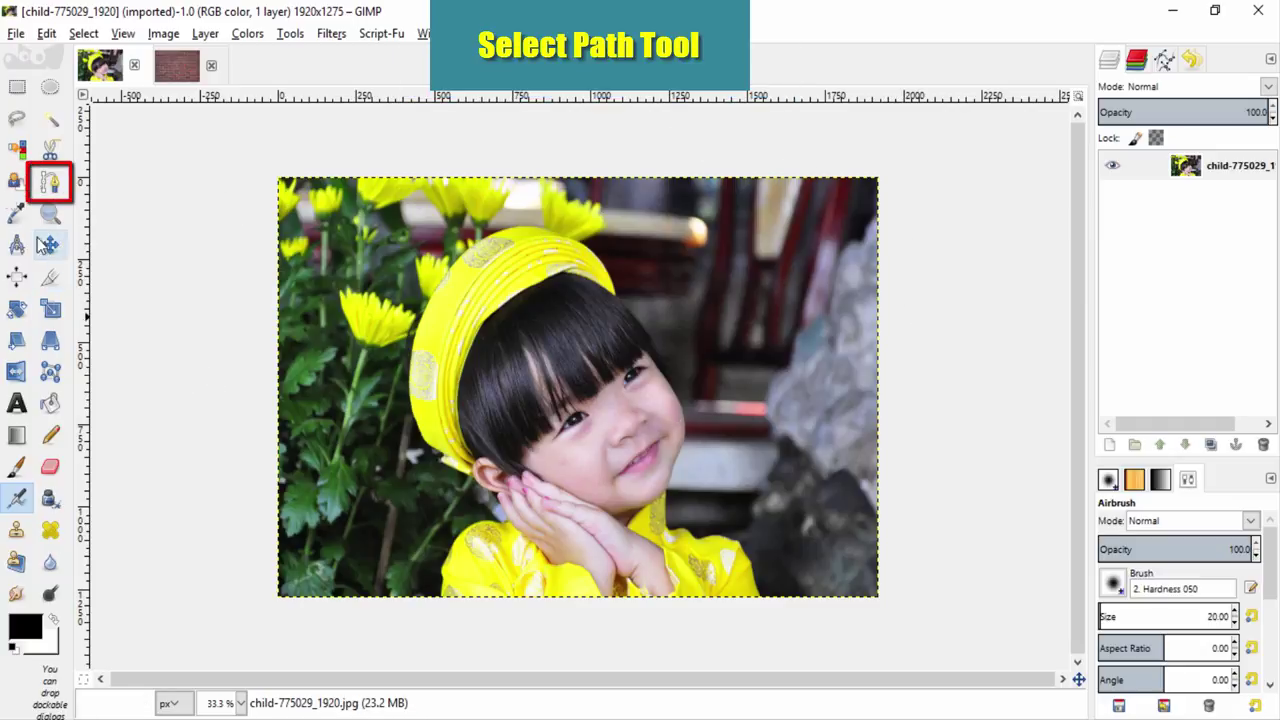
- Start a path below the image, tracing the shirt's left edge, shoulder and ear
click(52, 183)
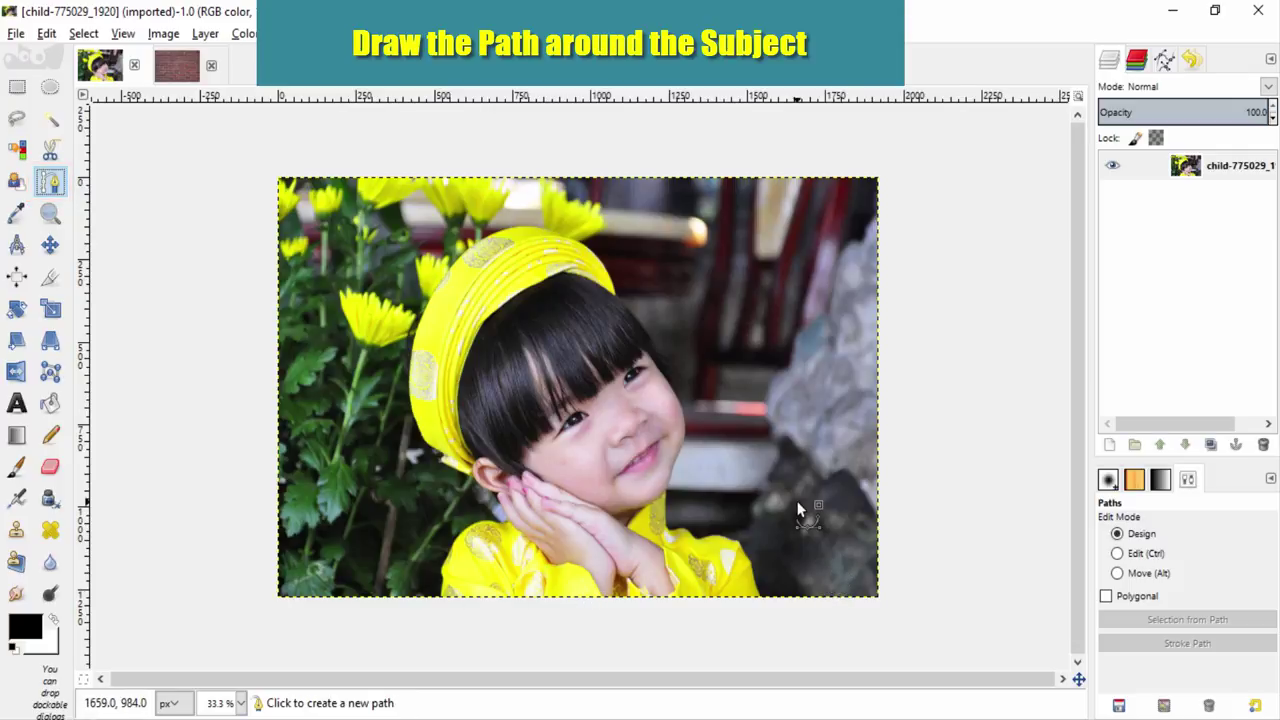
click(441, 612)
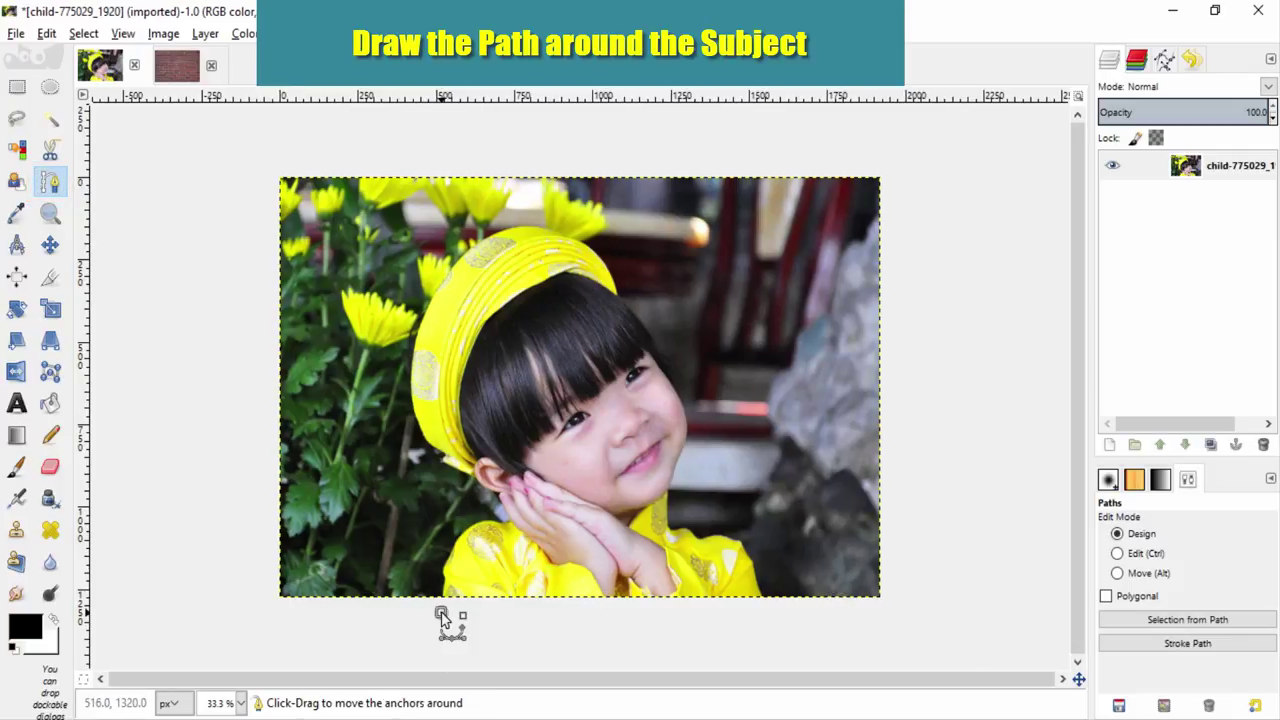
scroll(442, 617, up, 2)
scroll(357, 594, up, 2)
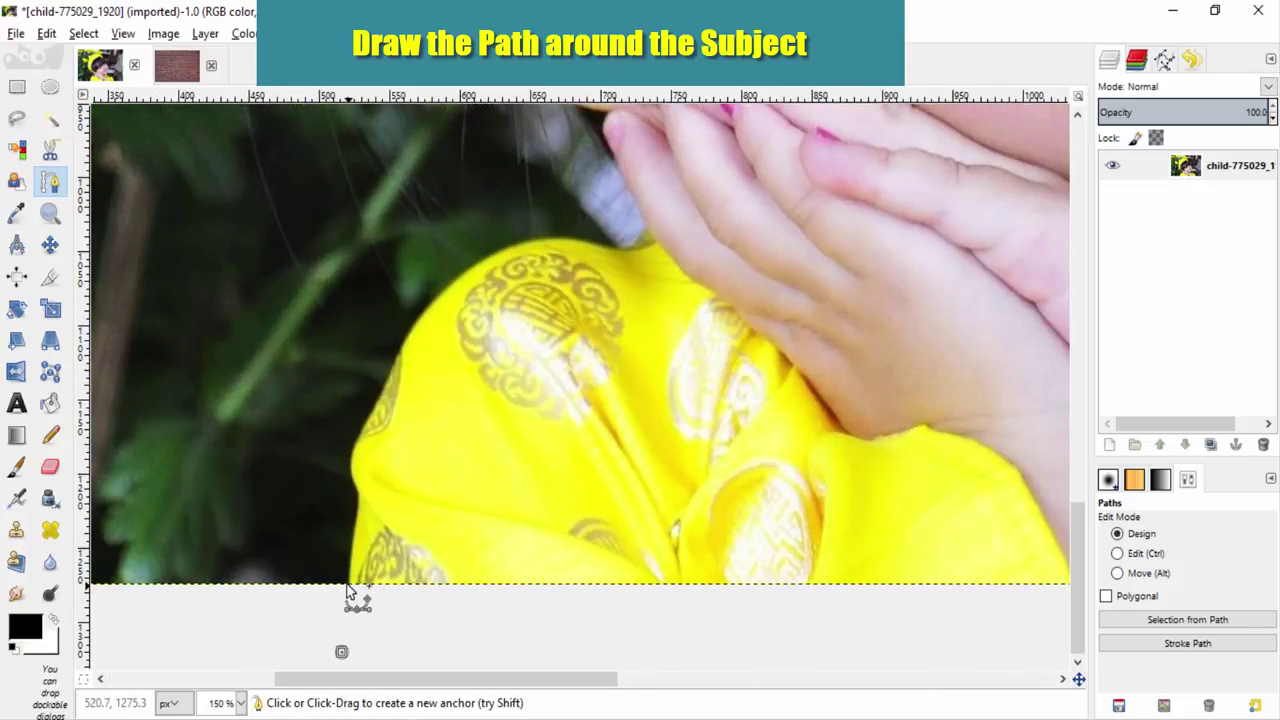
click(348, 583)
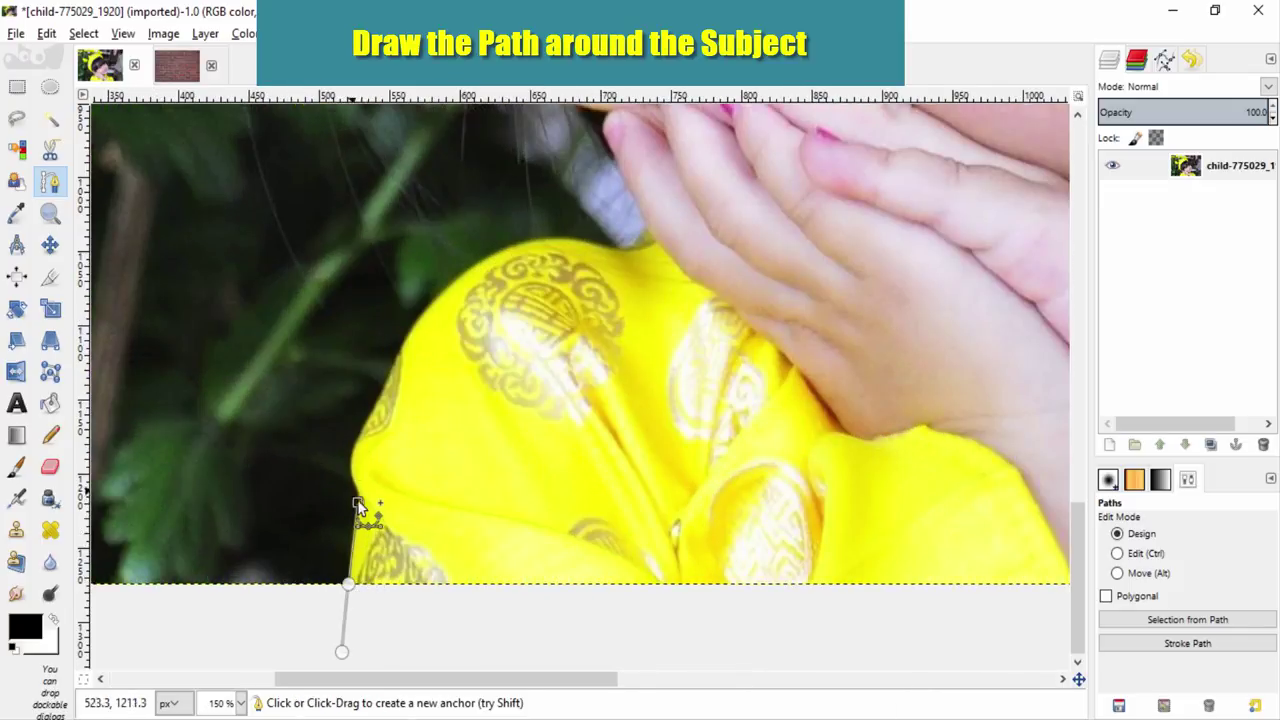
click(358, 497)
drag(357, 443, 370, 420)
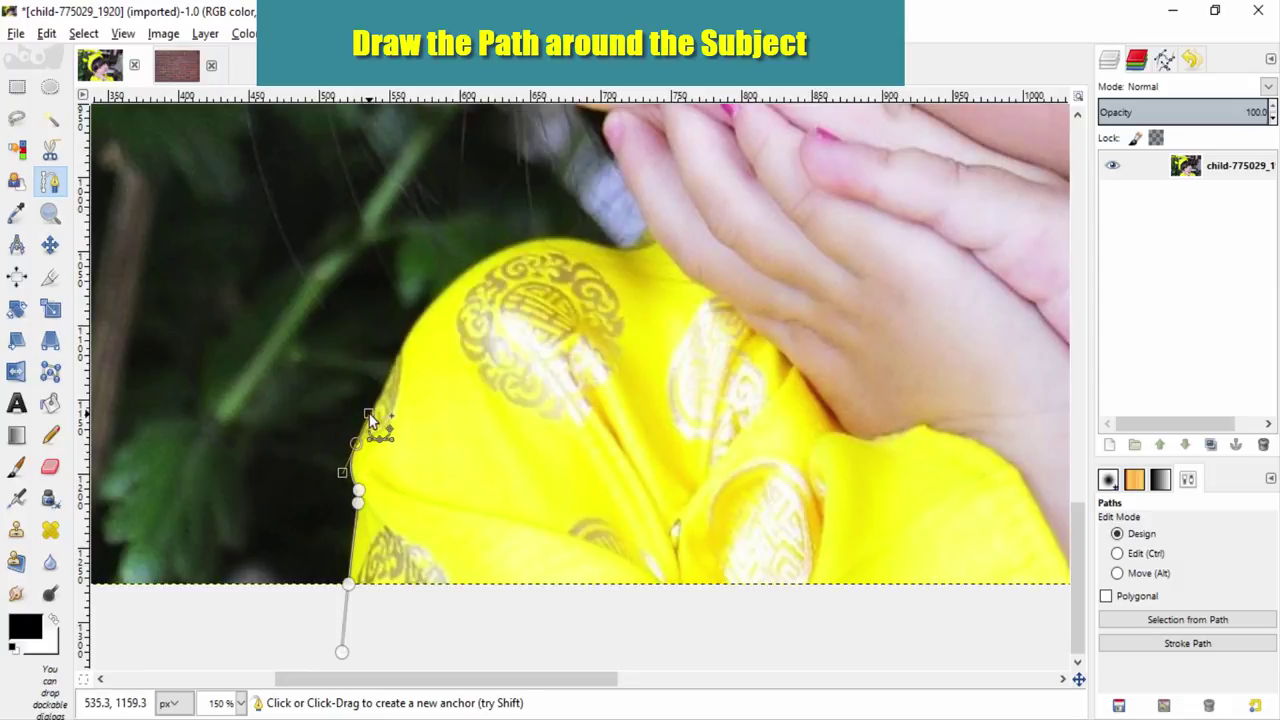
drag(563, 240, 643, 263)
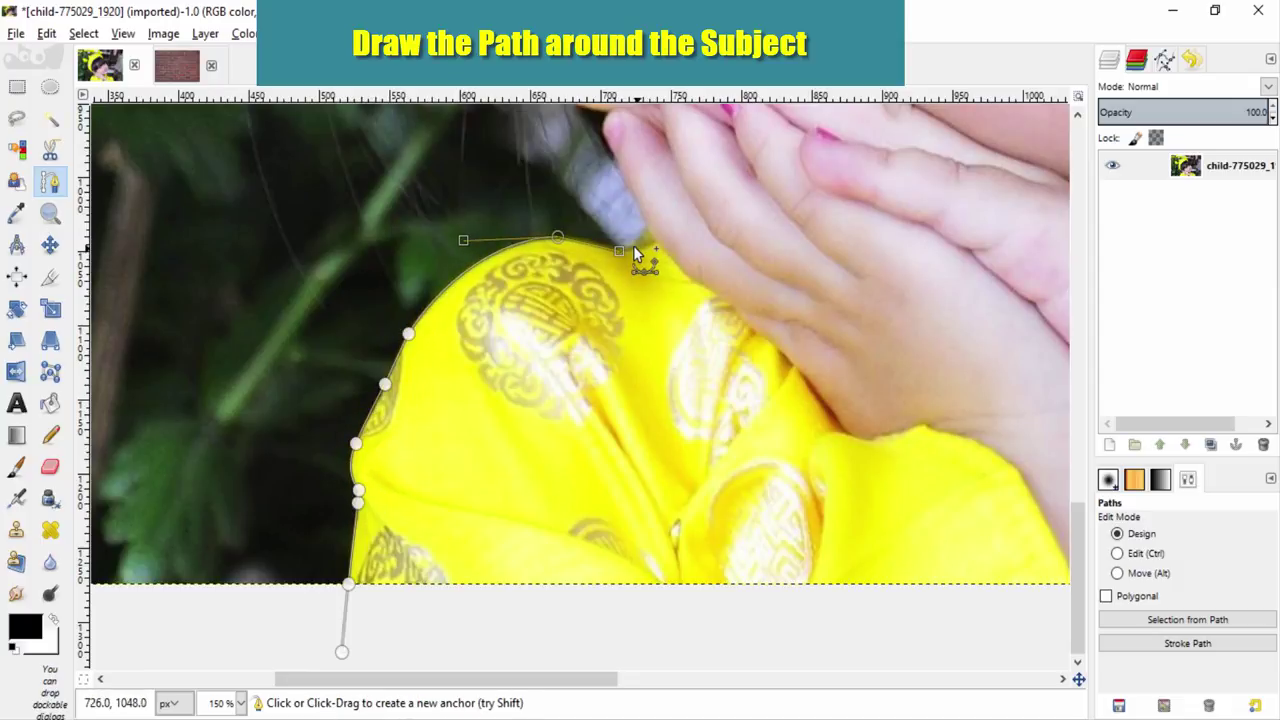
scroll(636, 264, up, 5)
scroll(636, 264, down, 3)
click(607, 425)
click(575, 390)
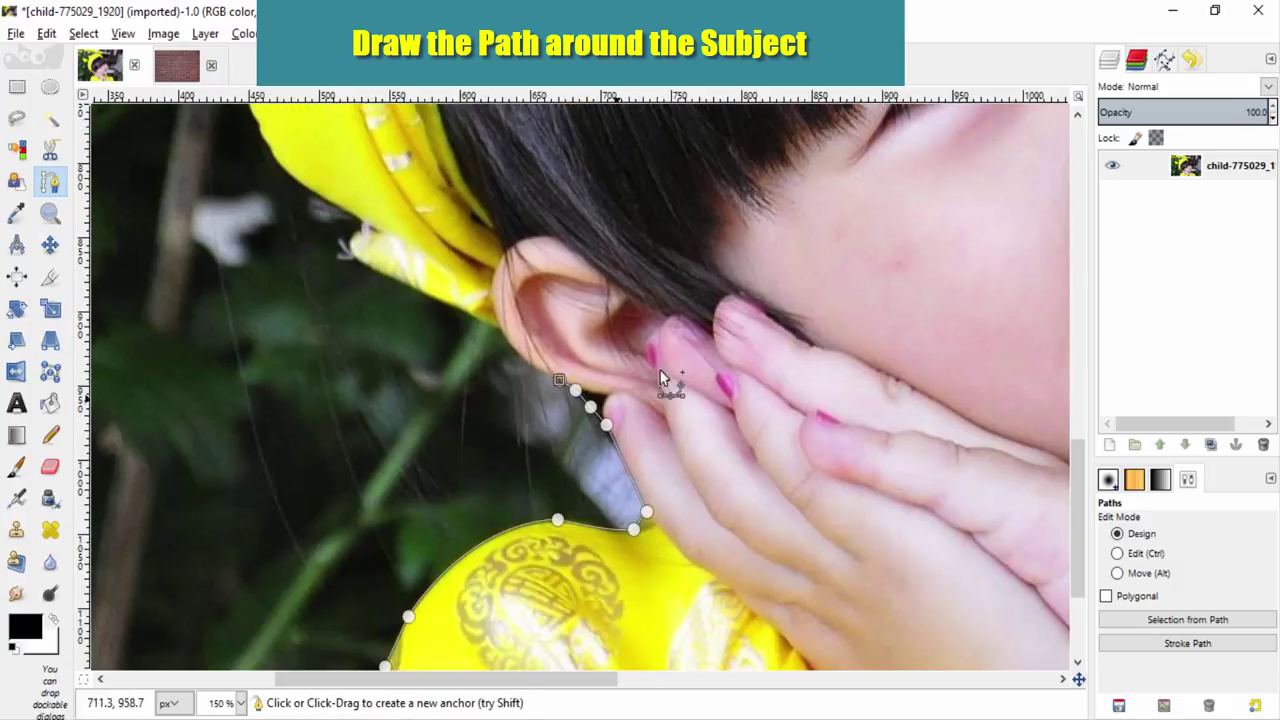
drag(512, 345, 486, 321)
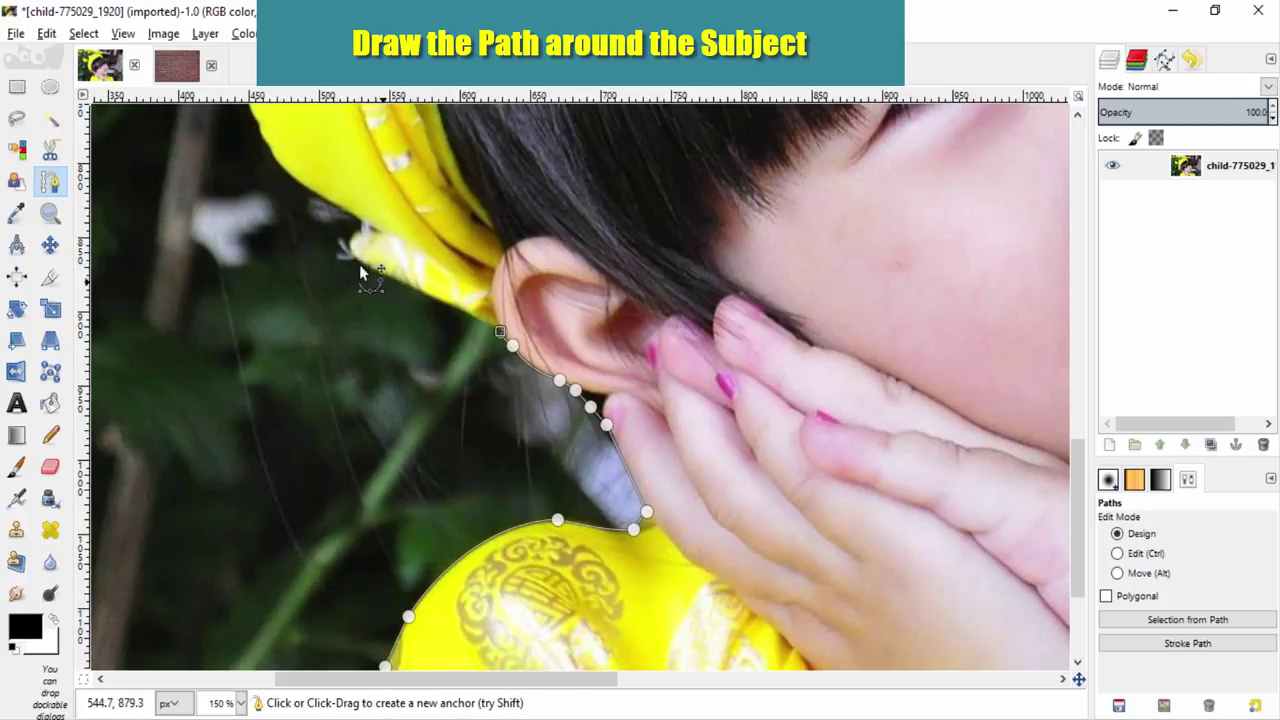
- Continue the outline upward along the scarf's edge
click(450, 302)
click(390, 276)
click(363, 222)
scroll(351, 242, up, 6)
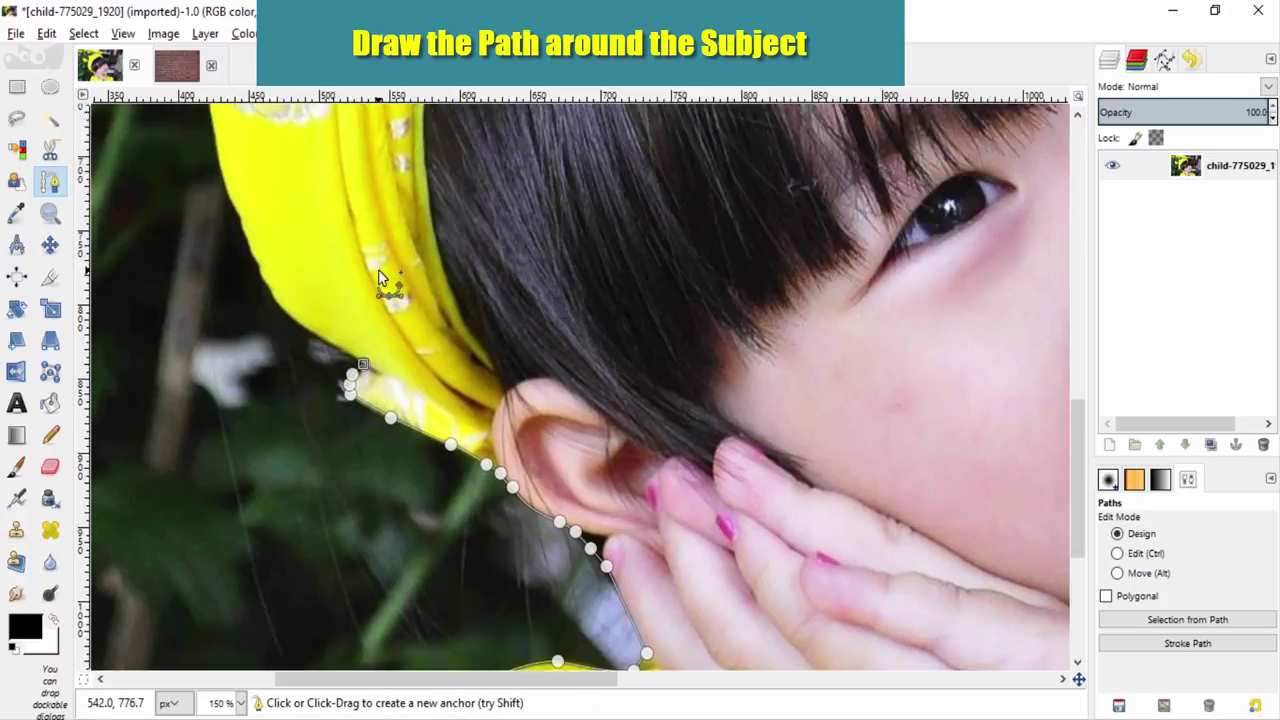
drag(256, 403, 246, 360)
key(1)
scroll(258, 384, up, 5)
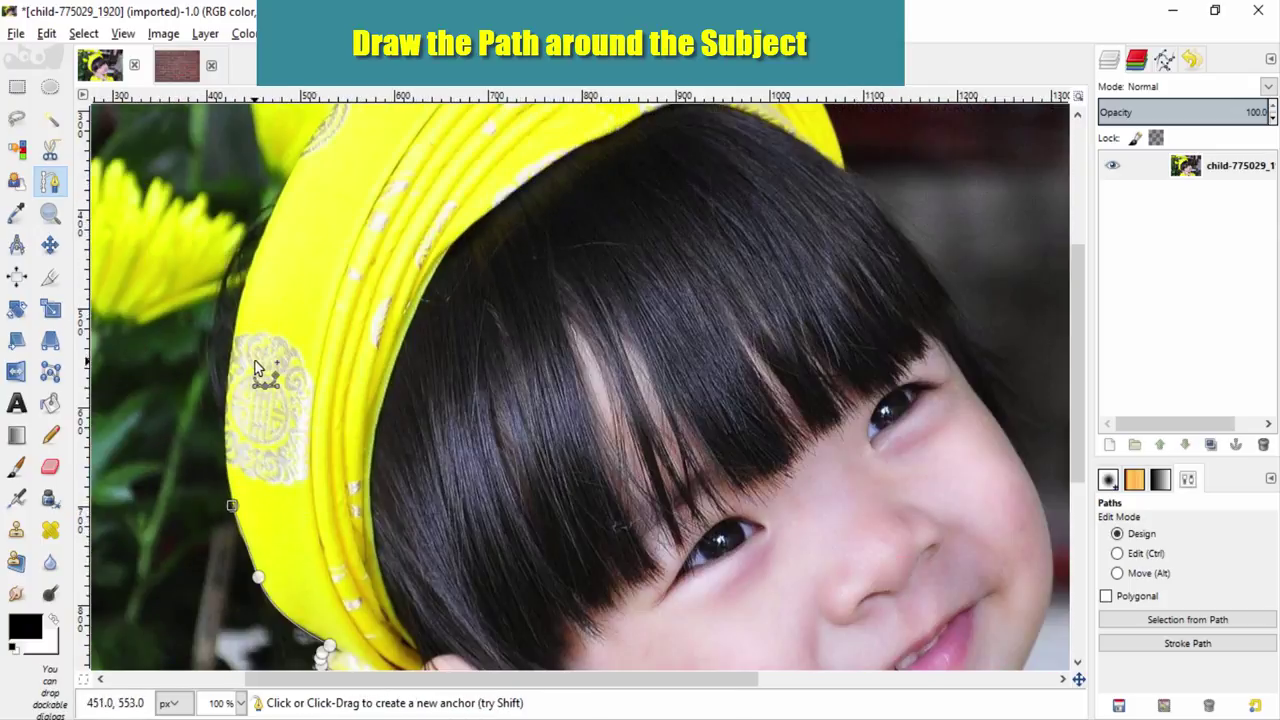
scroll(222, 410, up, 3)
- Curve the outline around the hat and down its right edge toward the hair
drag(380, 208, 535, 97)
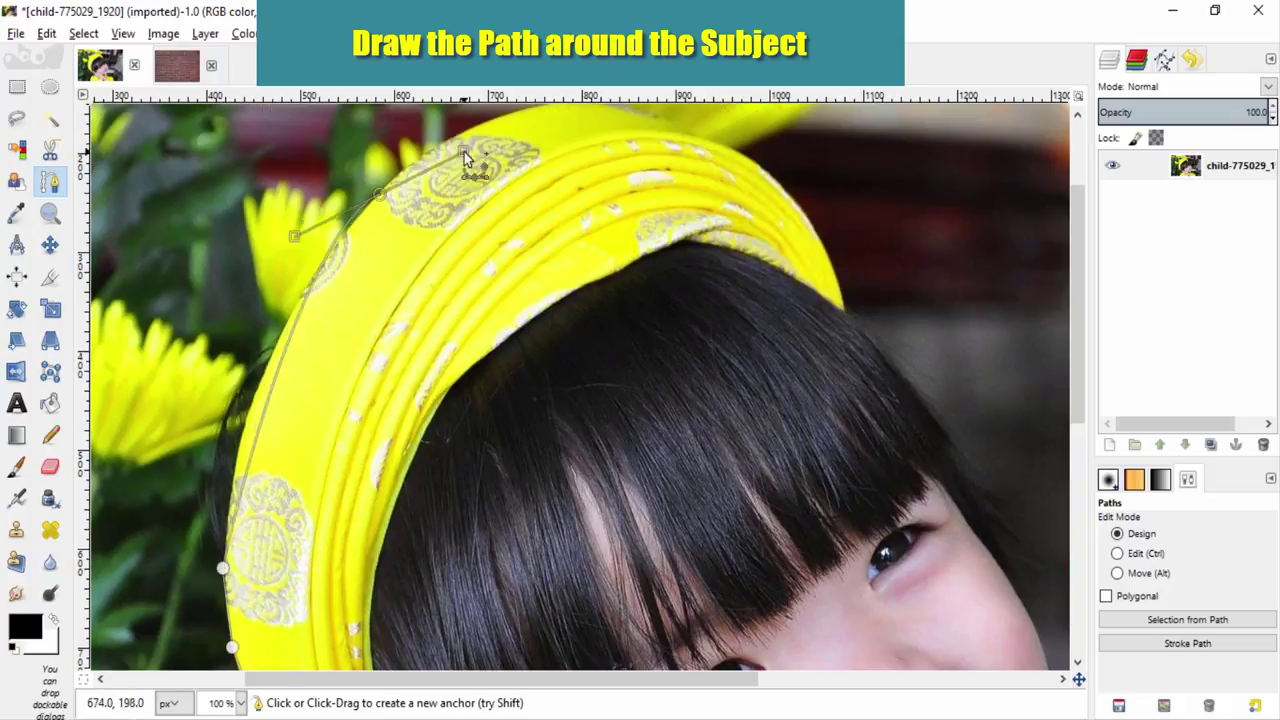
scroll(535, 100, up, 2)
scroll(514, 228, up, 1)
drag(514, 228, 443, 291)
drag(708, 284, 861, 360)
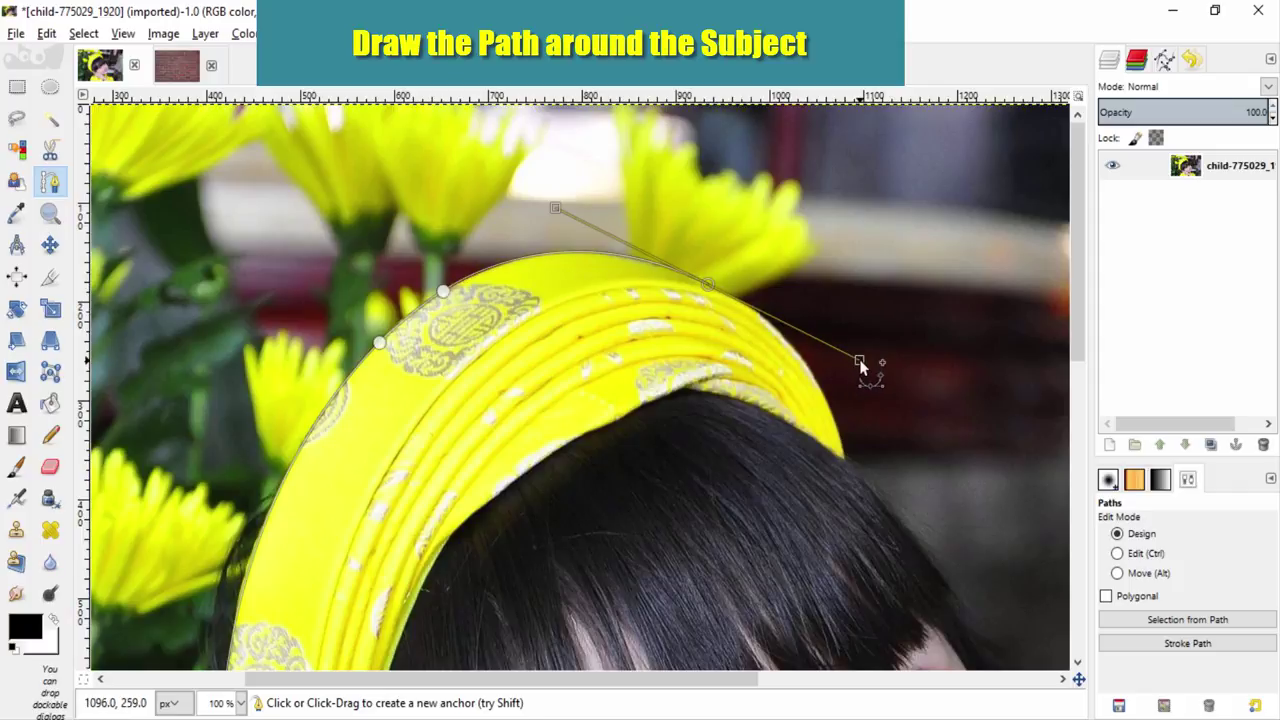
click(768, 323)
drag(843, 455, 862, 540)
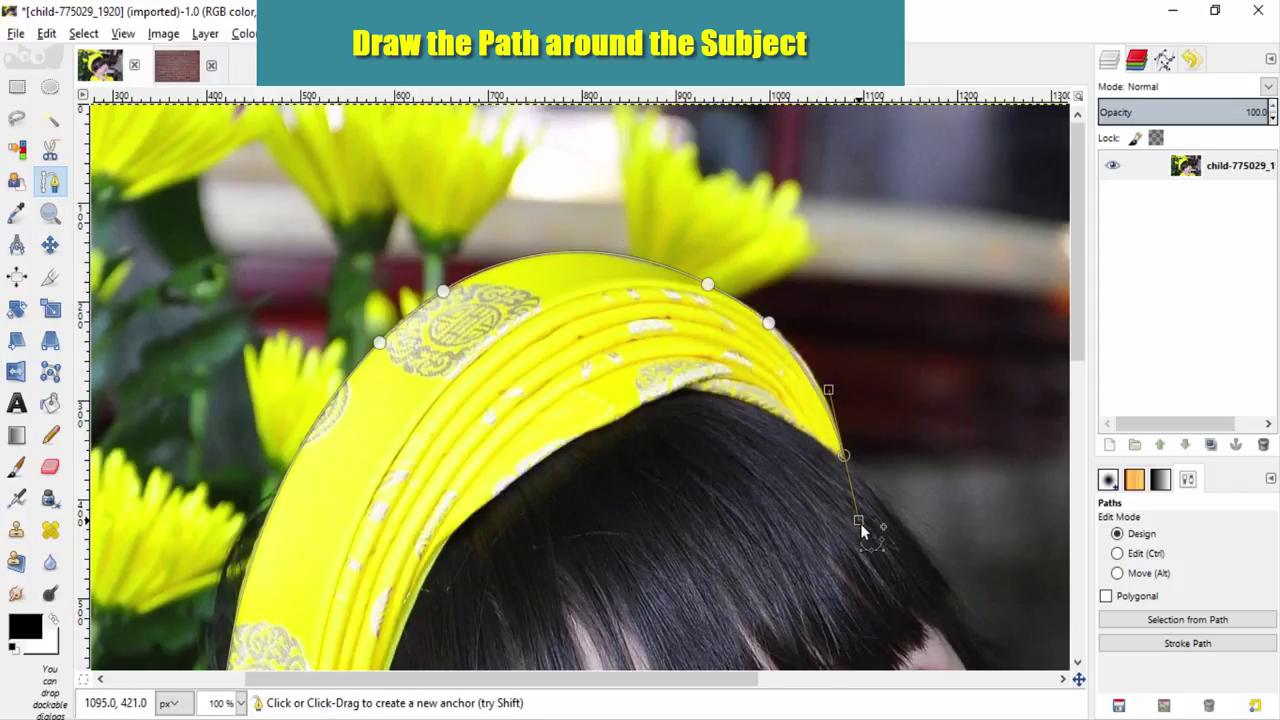
scroll(862, 540, down, 5)
scroll(862, 540, right, 3)
- Trace the outline down the right side of the hair and face to the chin
drag(706, 193, 792, 293)
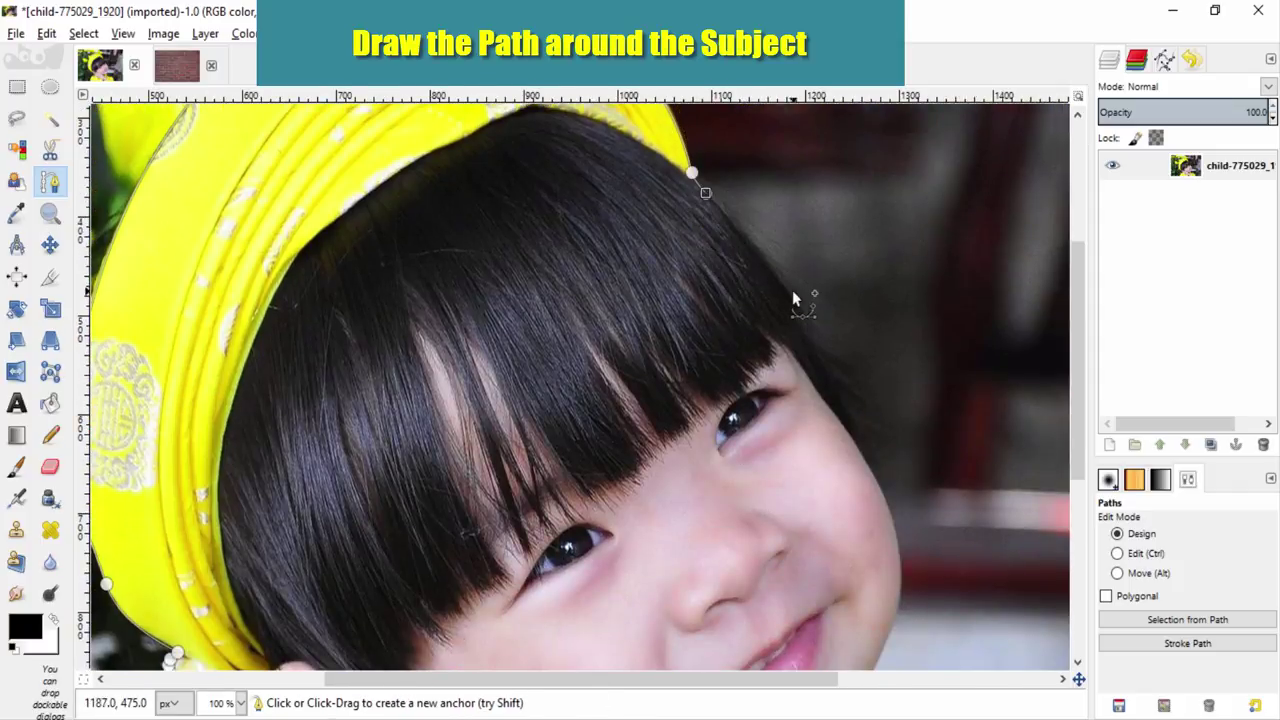
drag(821, 357, 845, 420)
scroll(845, 420, down, 3)
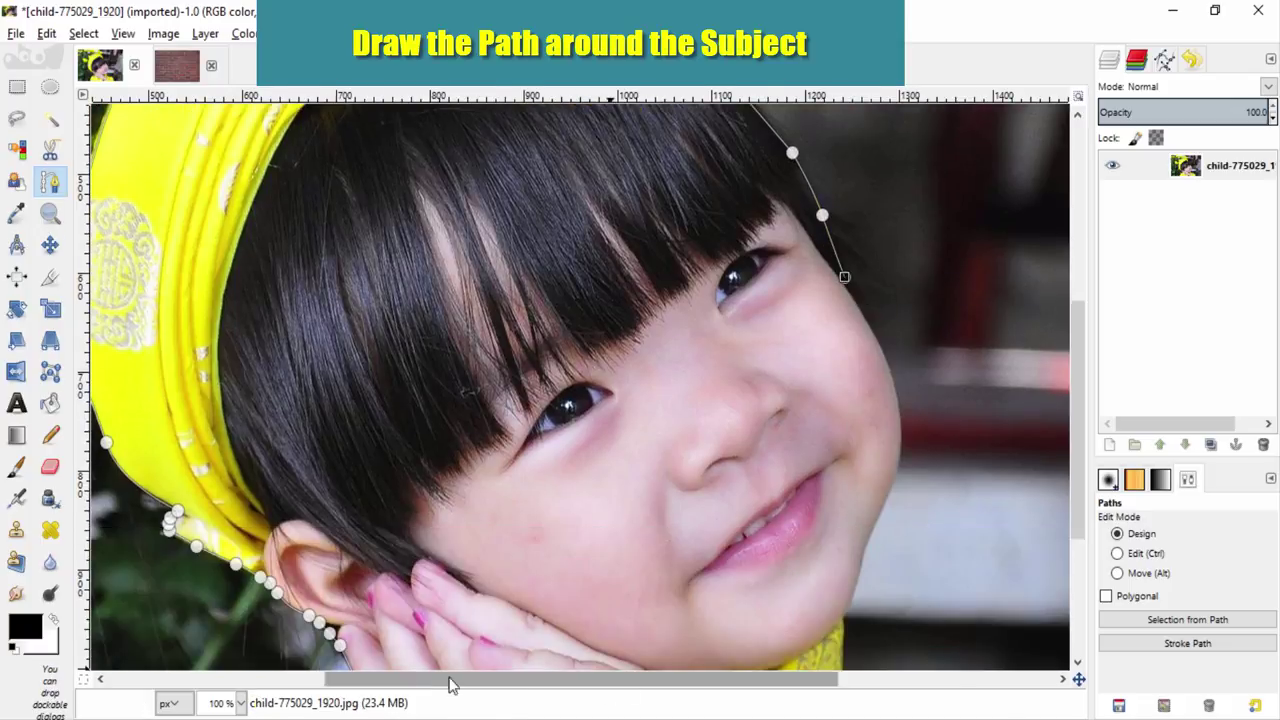
scroll(605, 300, right, 5)
scroll(605, 300, up, 1)
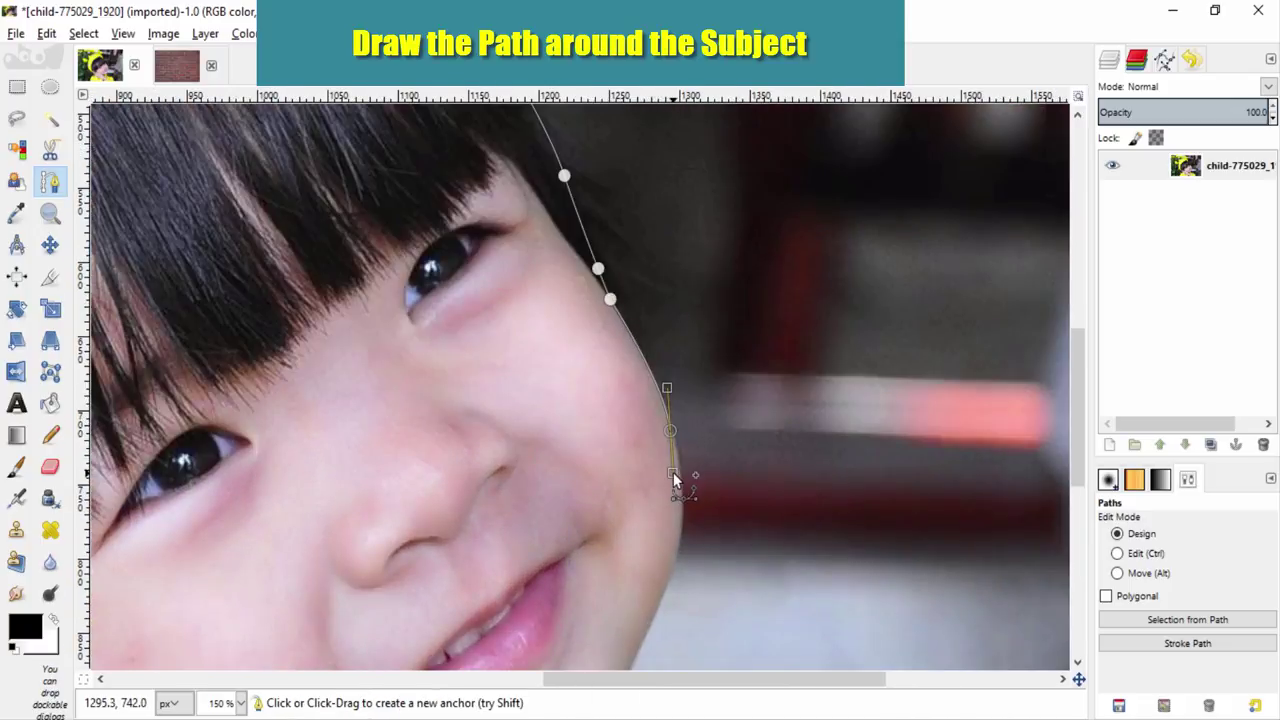
scroll(670, 440, down, 3)
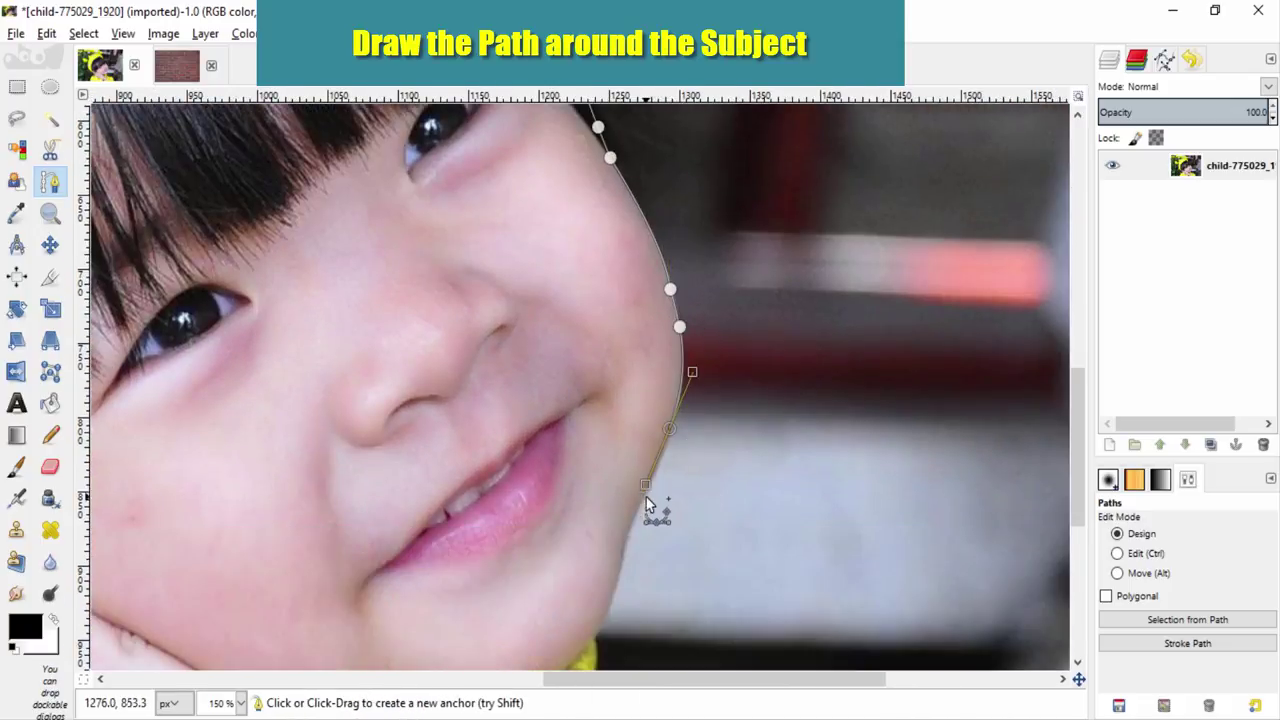
scroll(630, 470, down, 6)
drag(628, 251, 624, 268)
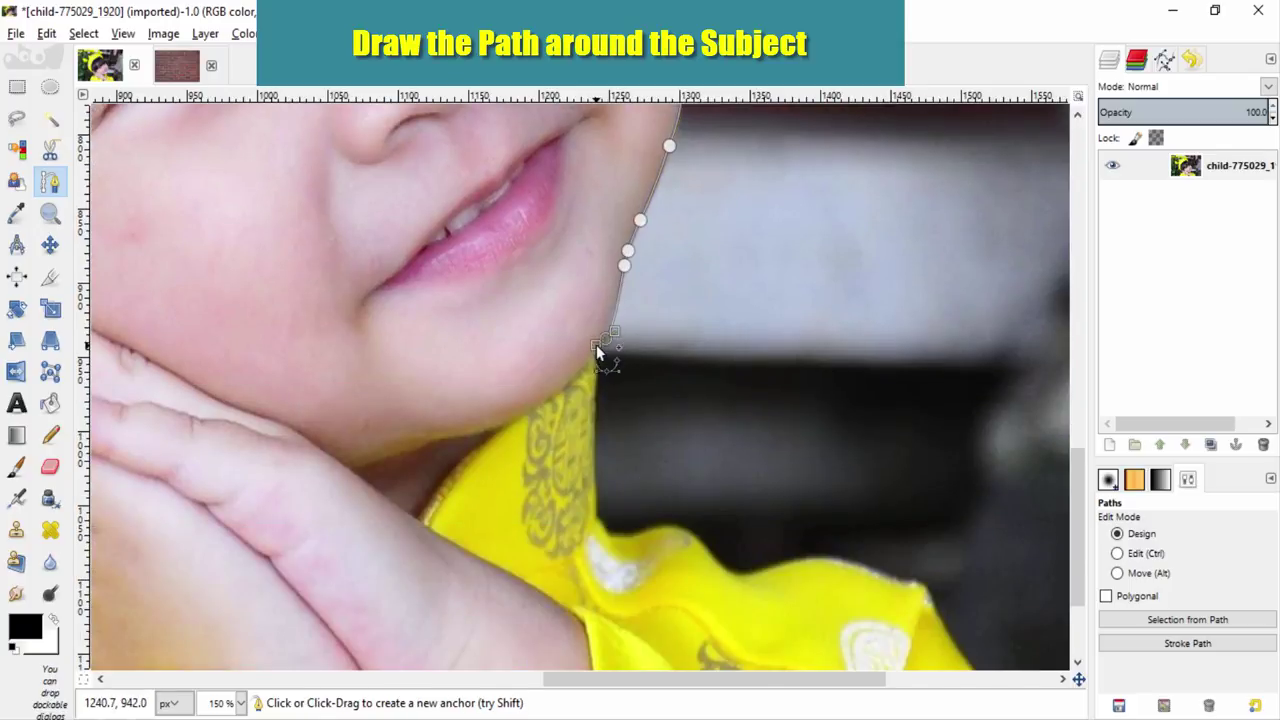
drag(606, 354, 609, 337)
- Add anchors down the neck and along the yellow collar
click(597, 380)
click(598, 511)
click(621, 533)
click(678, 523)
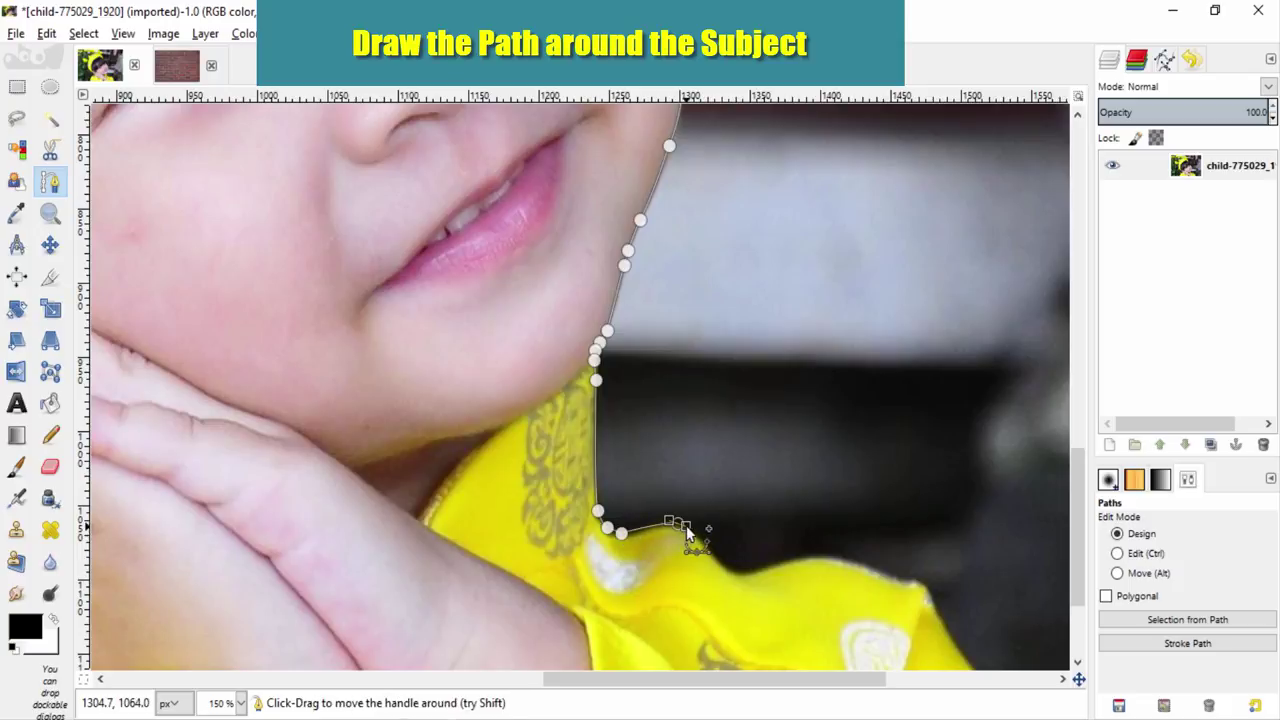
click(717, 562)
click(801, 560)
click(840, 557)
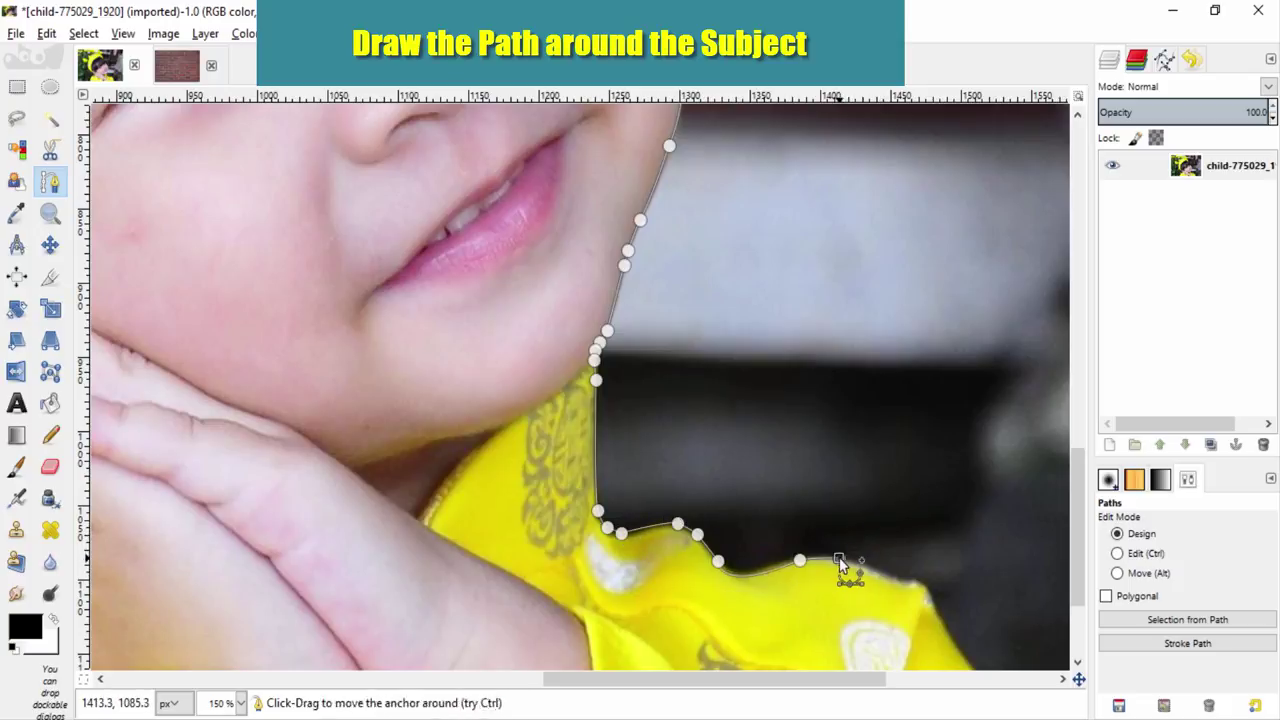
drag(595, 680, 697, 702)
scroll(650, 500, down, 3)
- Run the outline down the shirt's right edge past the bottom and close the loop
click(599, 410)
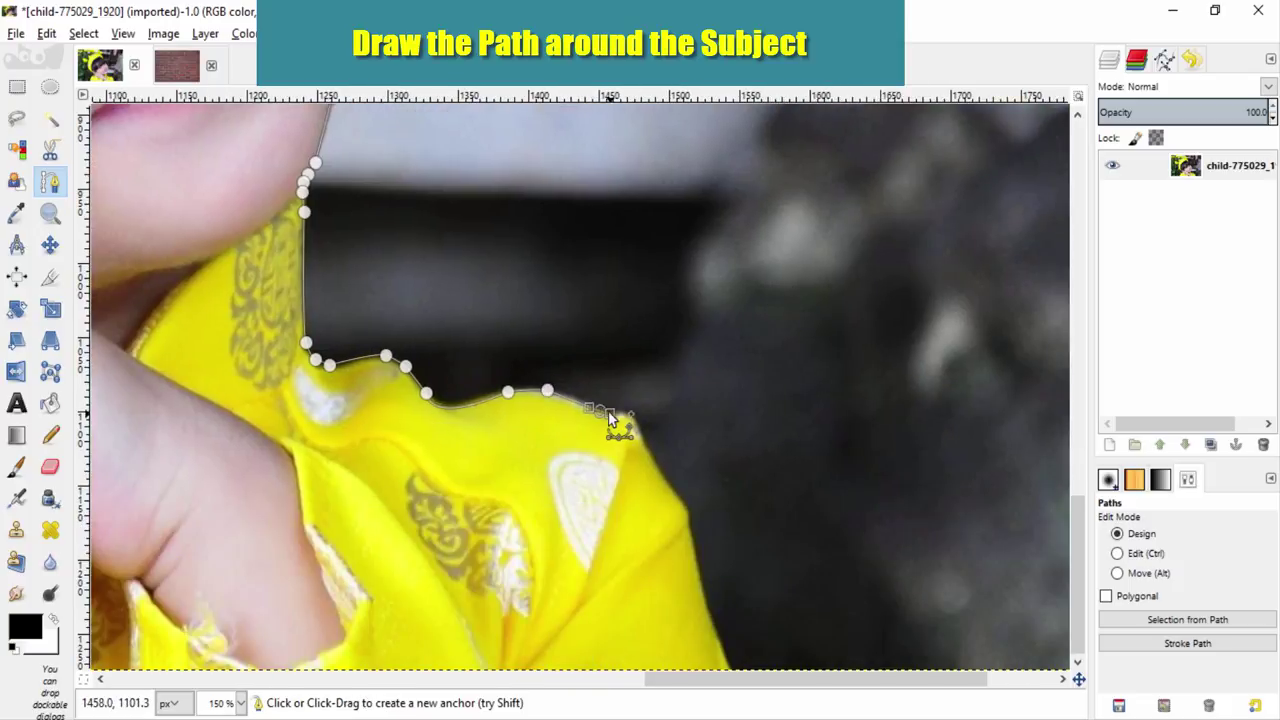
click(656, 474)
click(673, 498)
click(683, 547)
ctrl+scroll(682, 500, down, 1)
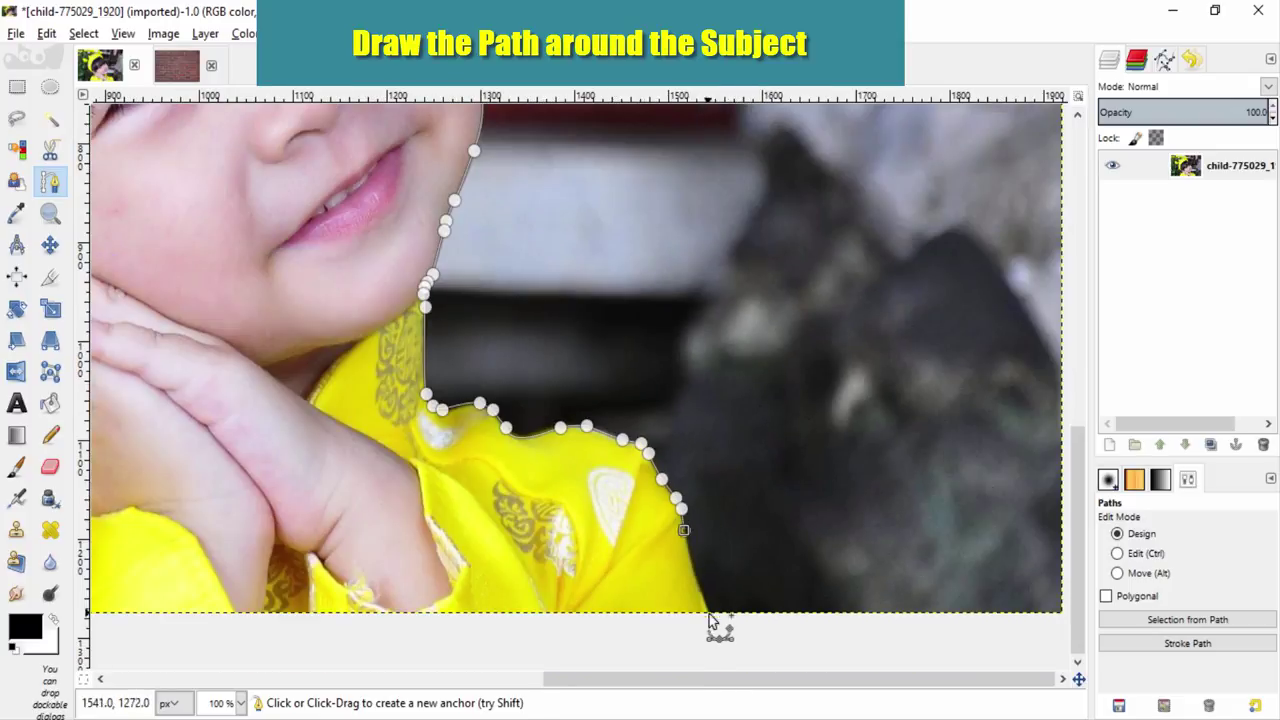
drag(708, 610, 727, 643)
click(719, 665)
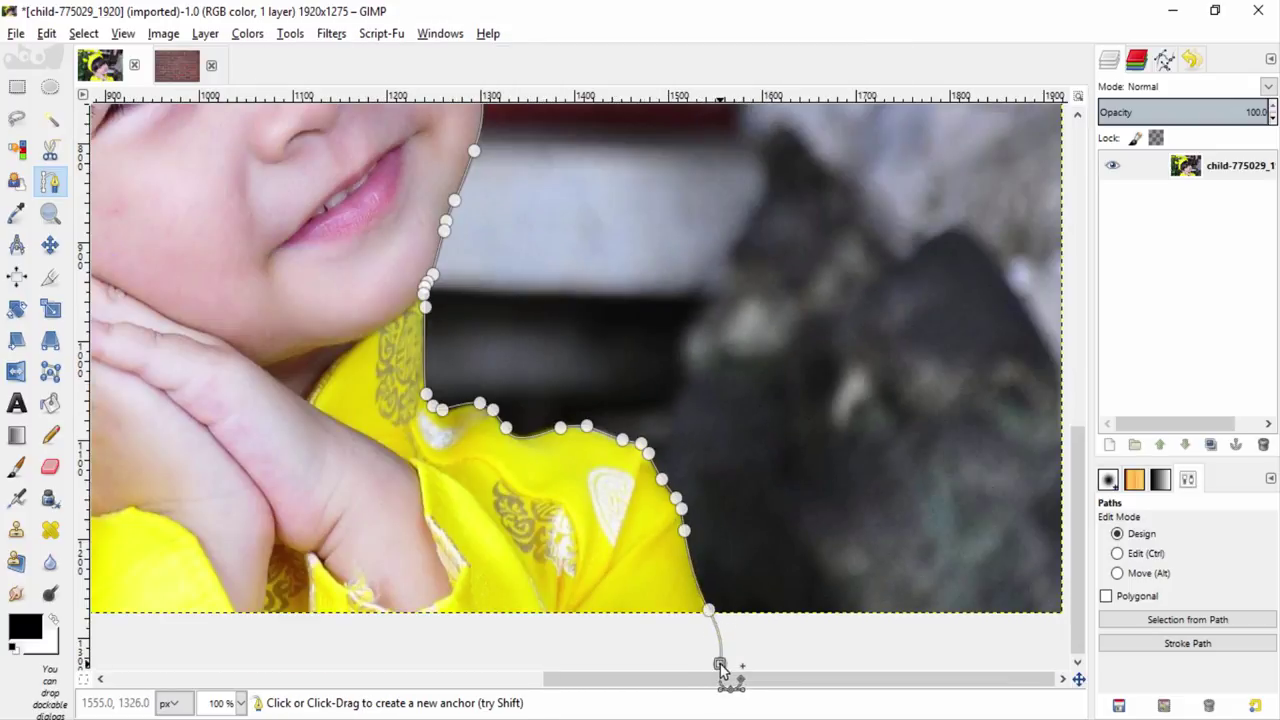
ctrl+scroll(720, 668, down, 1)
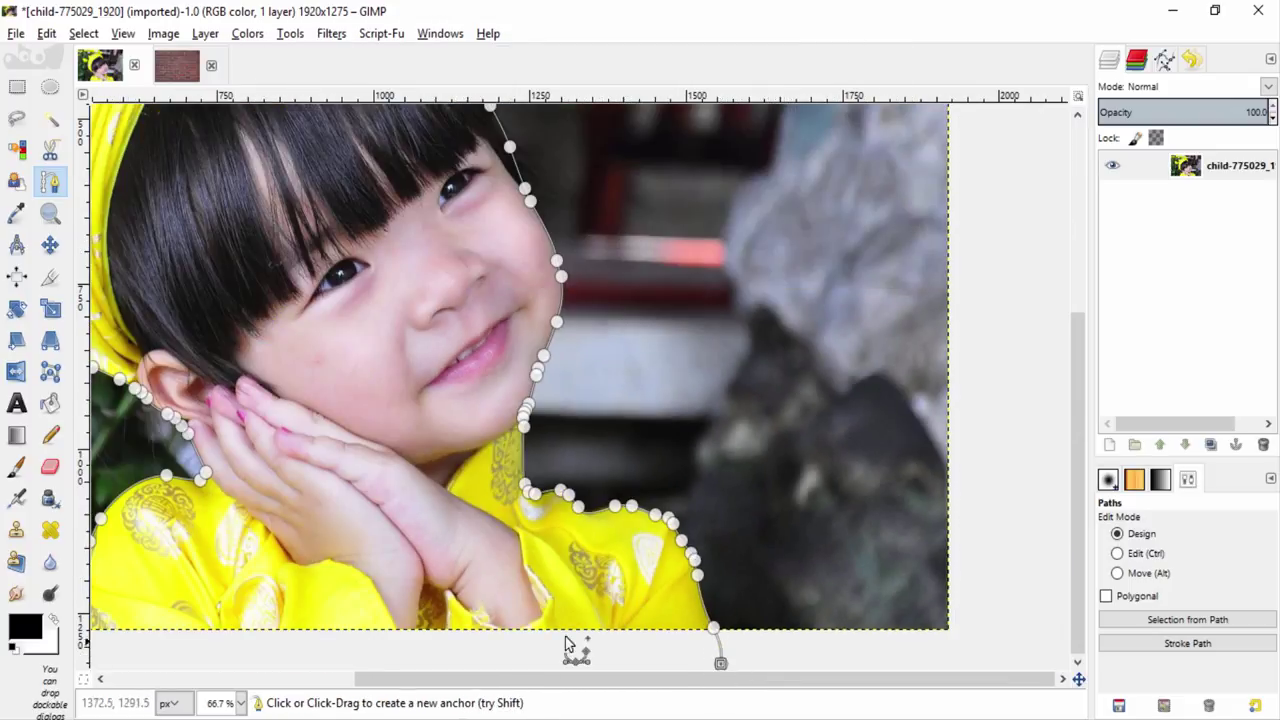
ctrl+scroll(569, 651, down, 1)
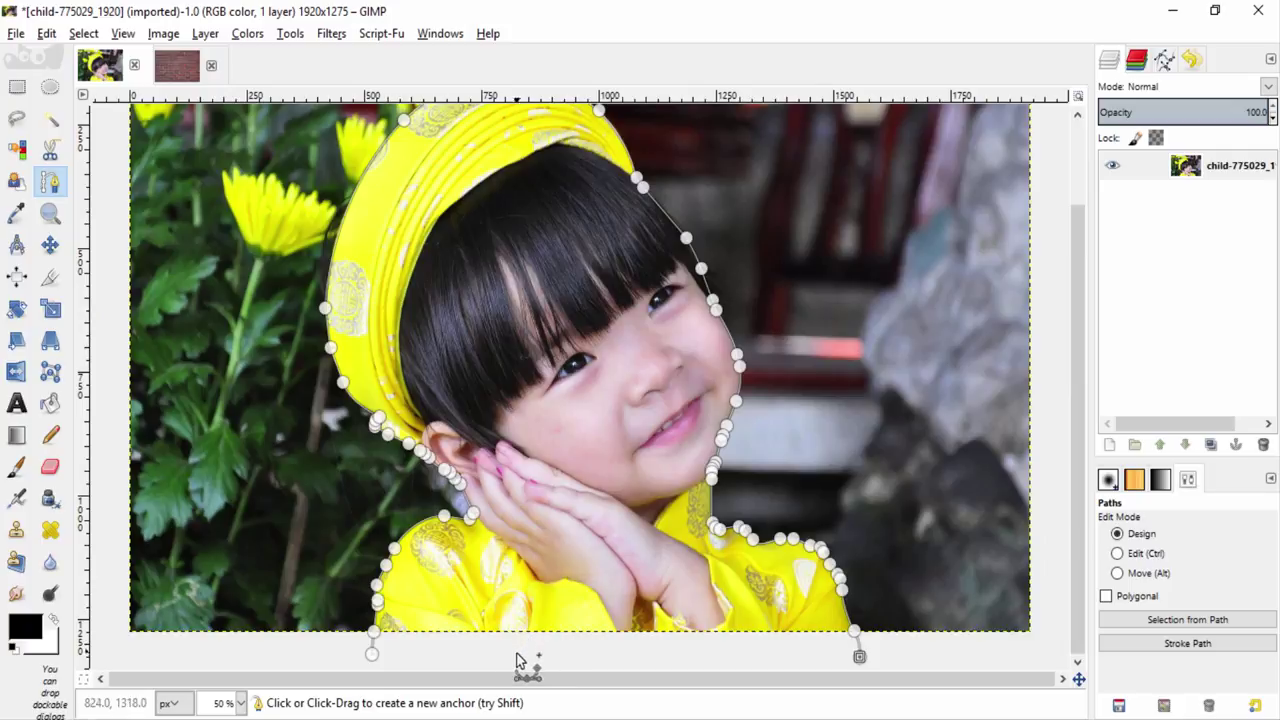
ctrl+click(374, 654)
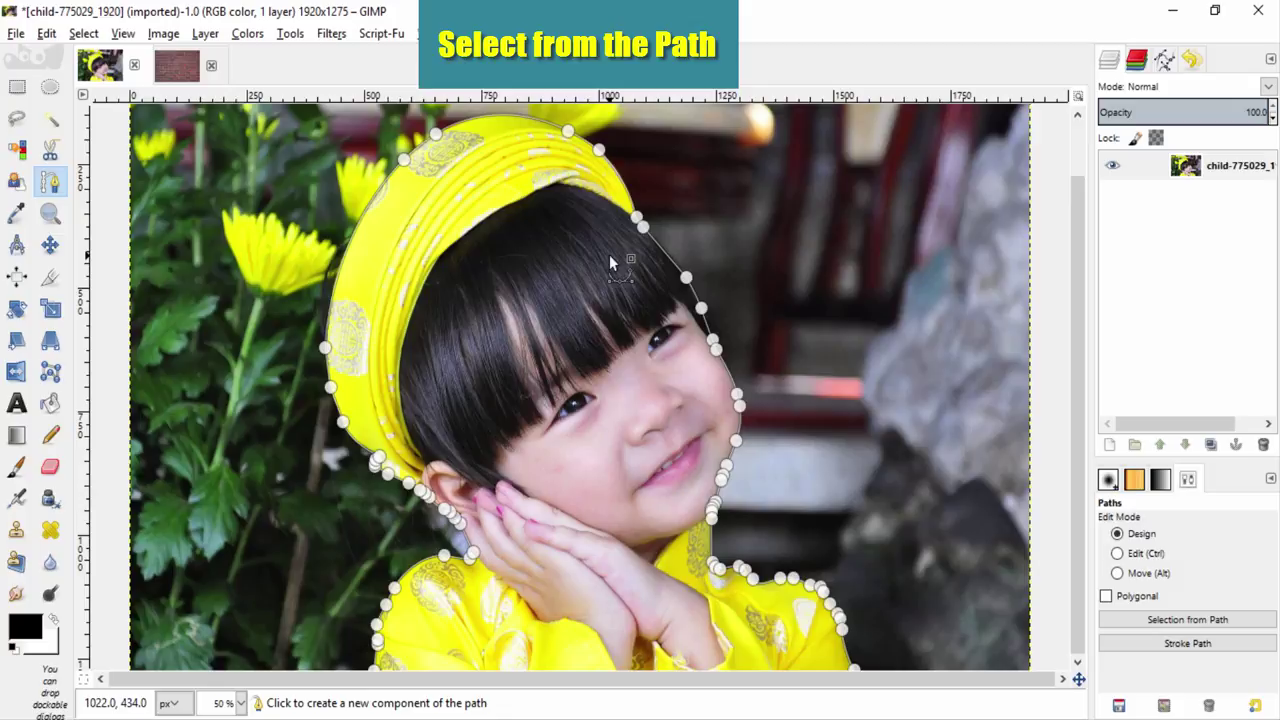
- Convert the traced path into a selection and copy the child
right_click(610, 257)
mouse_move(676, 317)
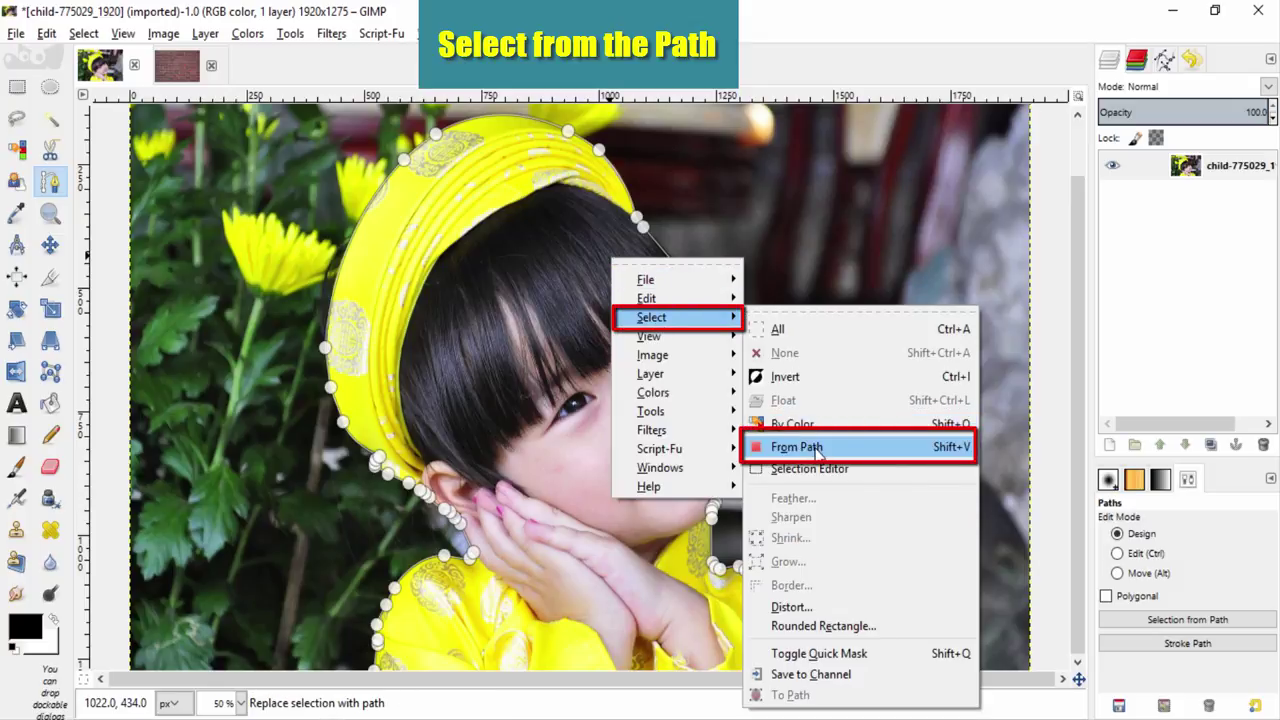
click(797, 446)
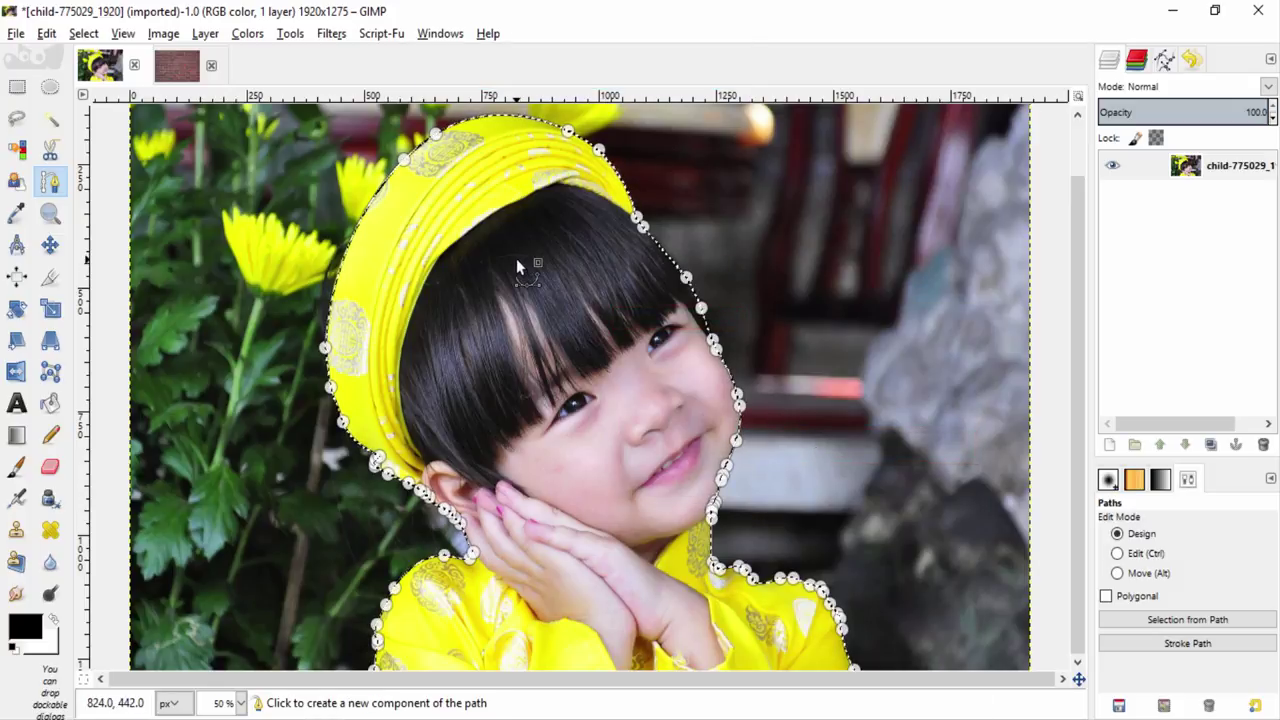
key(minus)
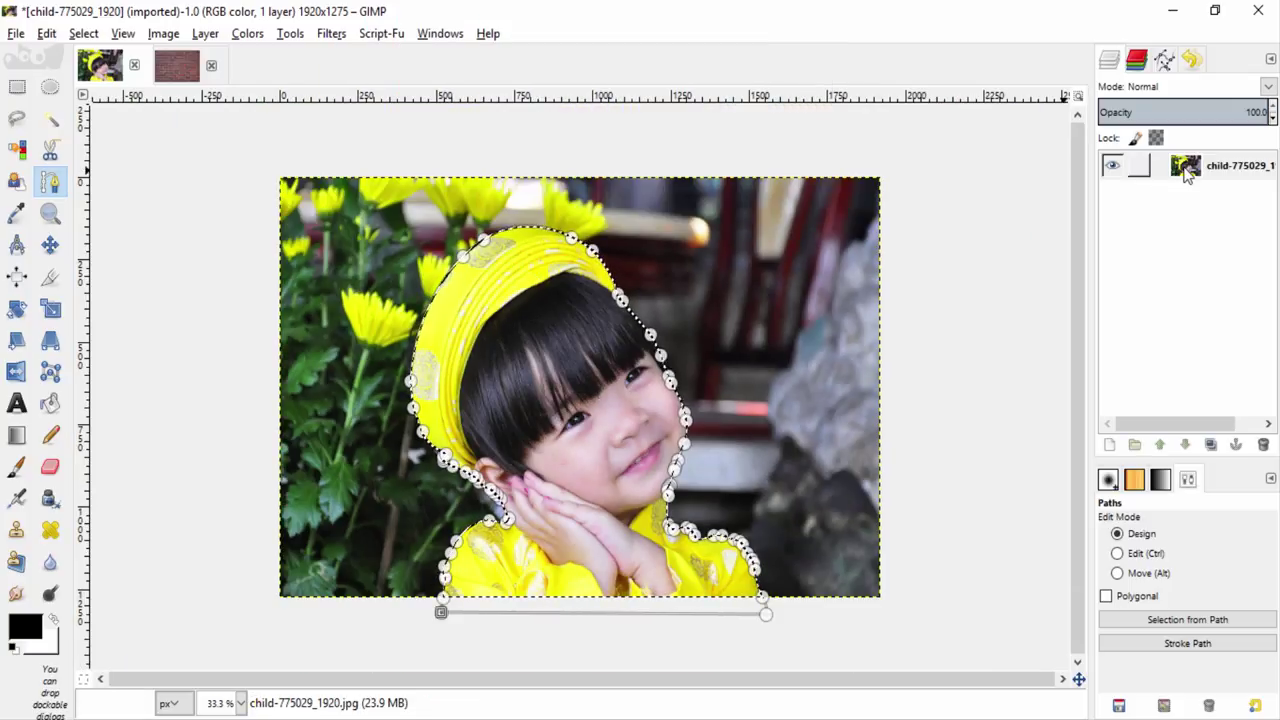
key(ctrl+c)
- Paste the child as a new layer, check the cut-out by toggling visibility, then show the brick wall image
key(ctrl+v)
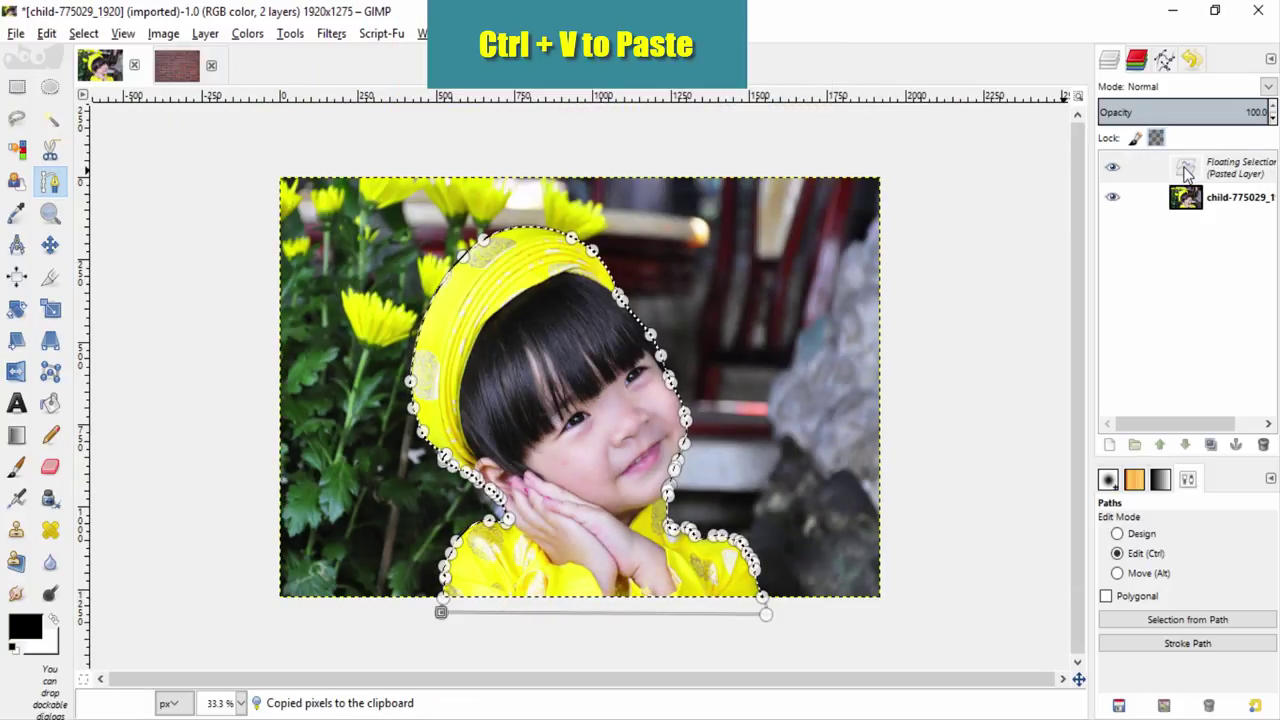
click(1110, 445)
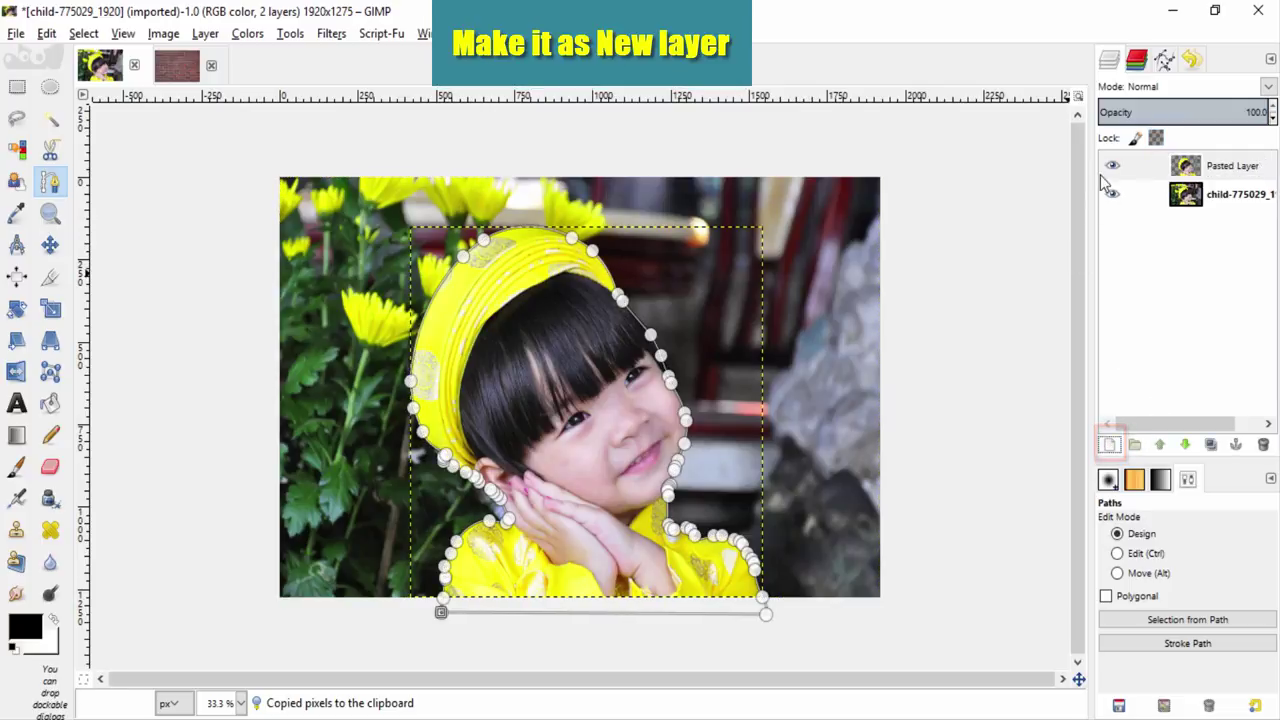
click(1112, 196)
click(1112, 196)
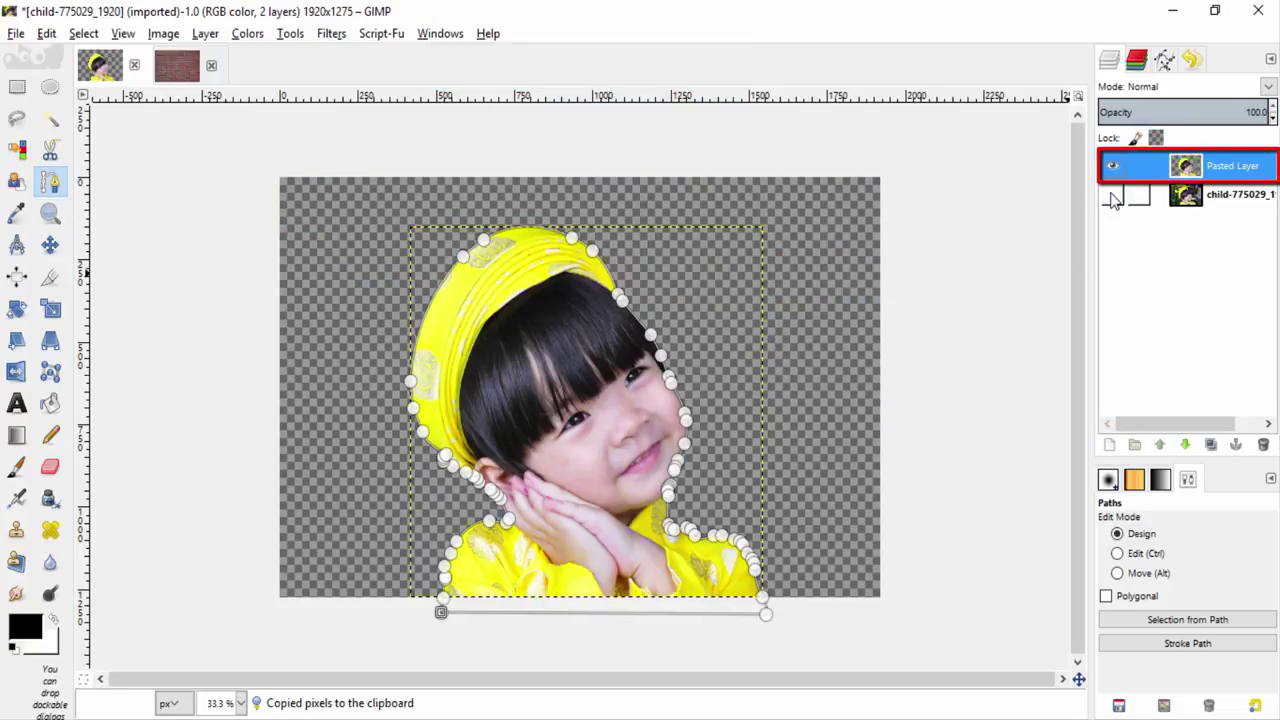
click(1112, 196)
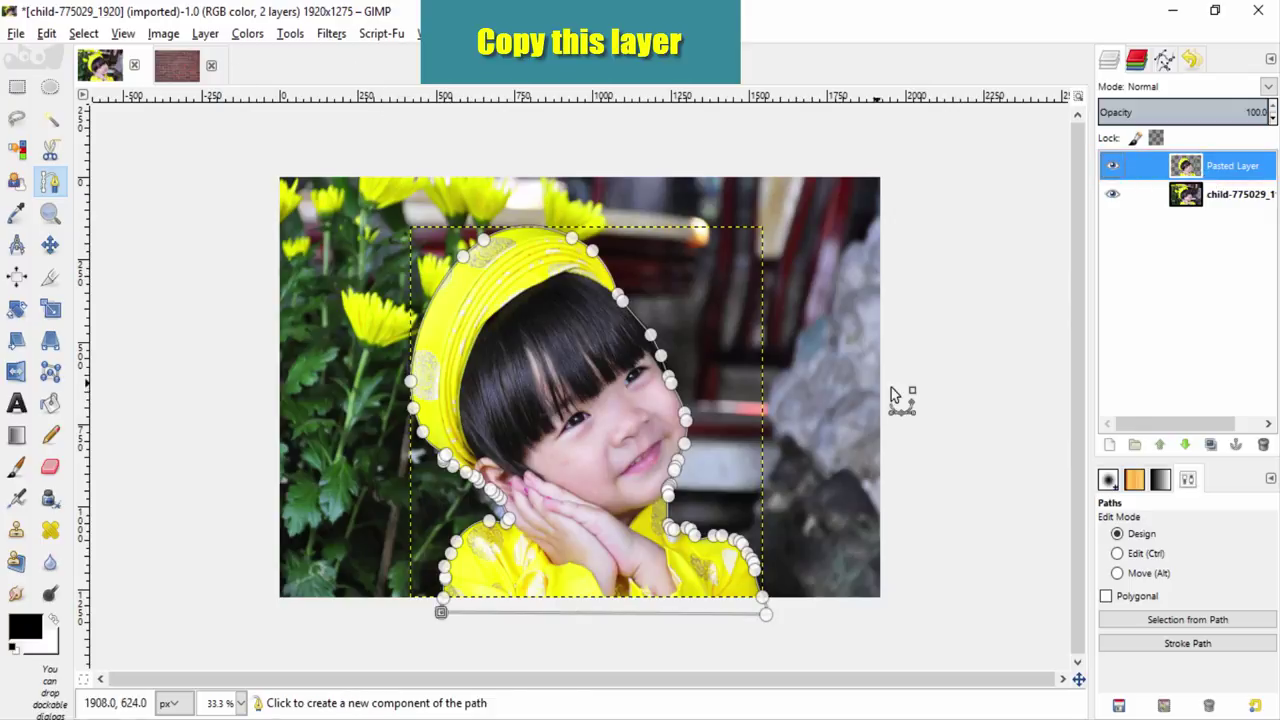
click(948, 445)
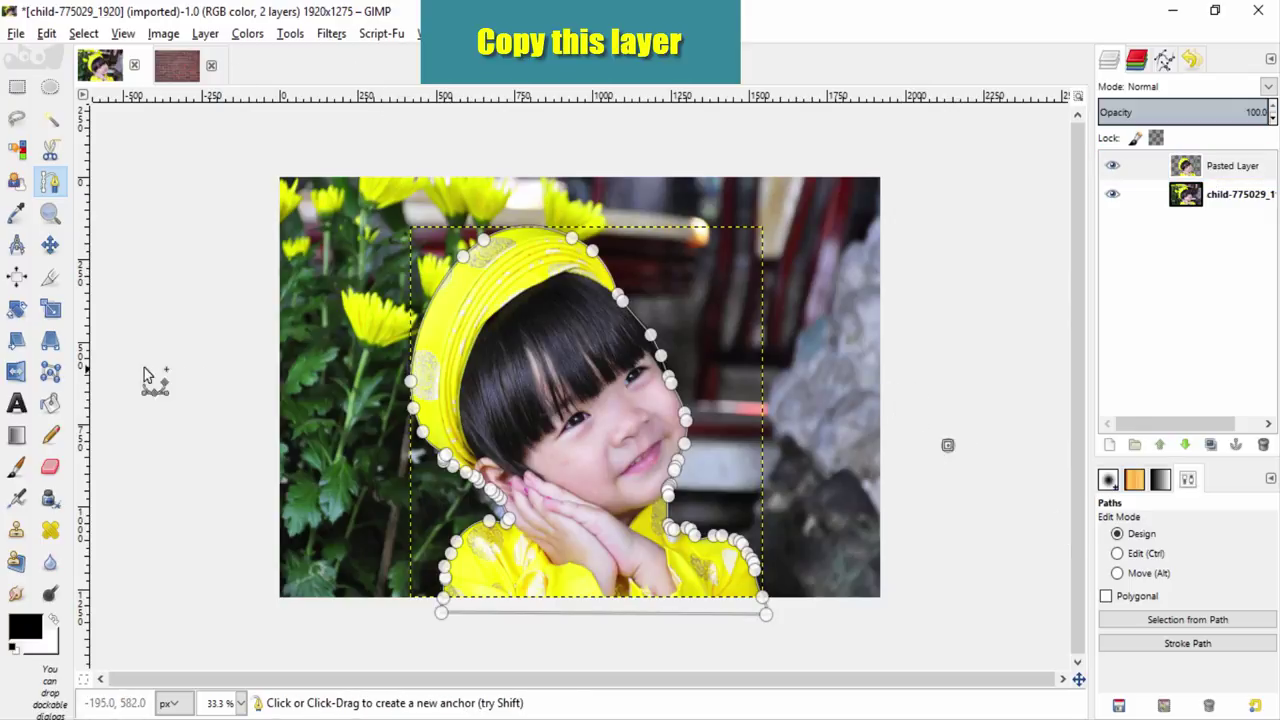
click(50, 245)
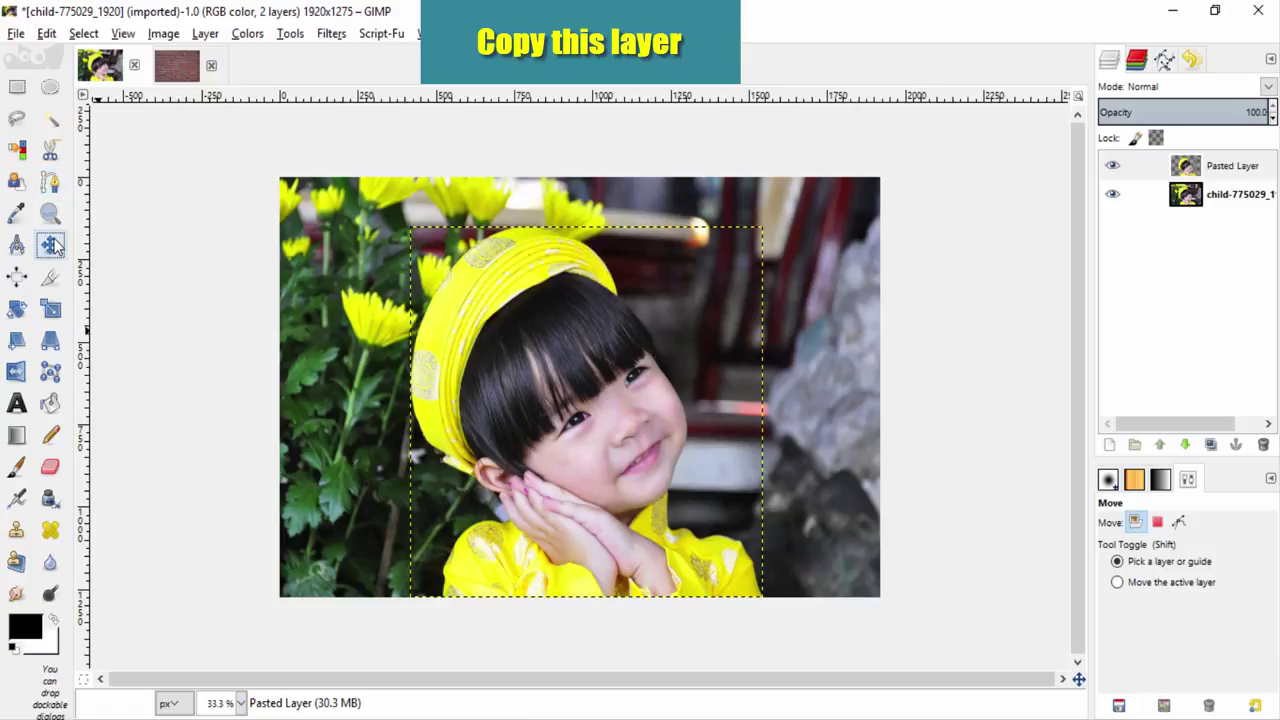
click(185, 60)
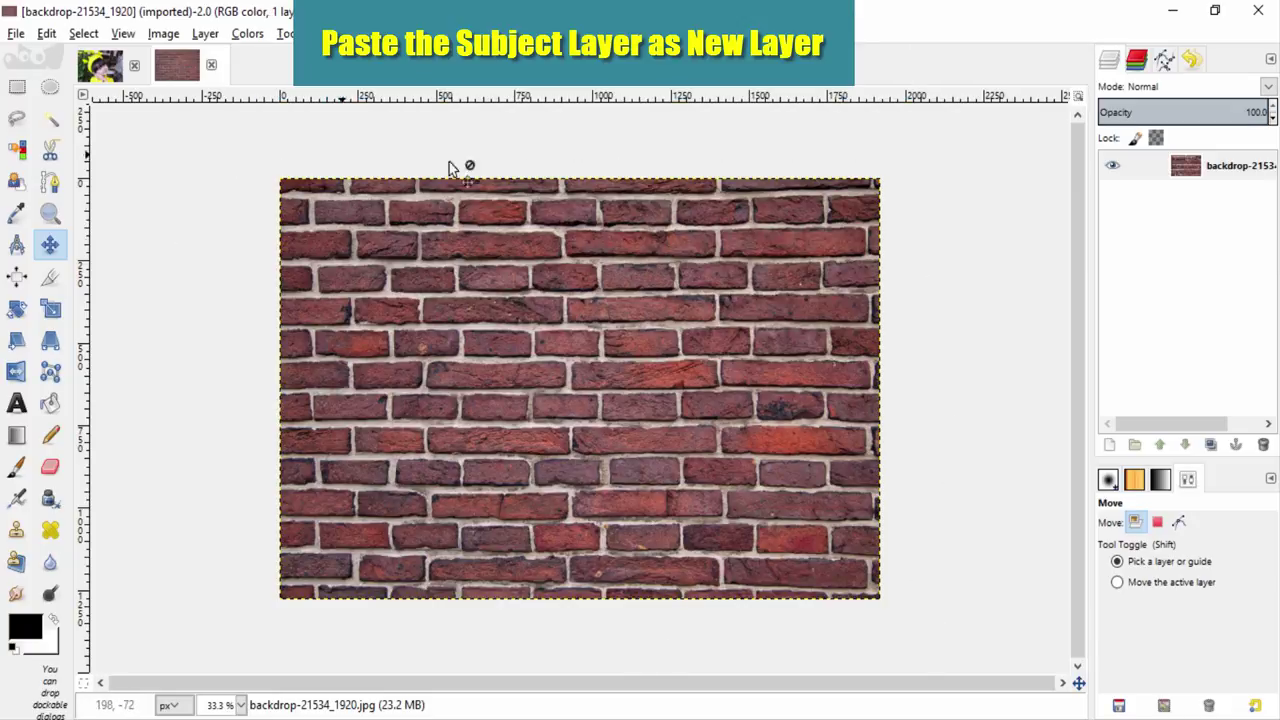
- Paste the child onto the brick wall as a new Pasted Layer and nudge it lower
key(ctrl+v)
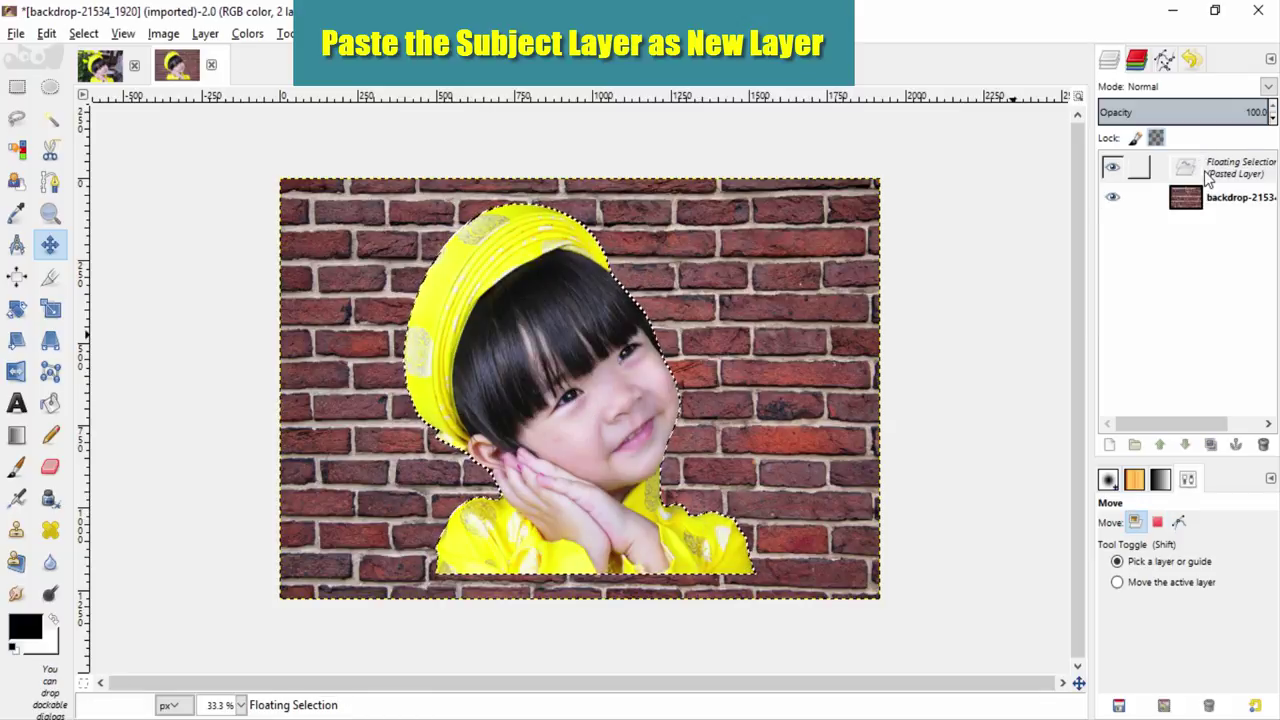
click(1111, 448)
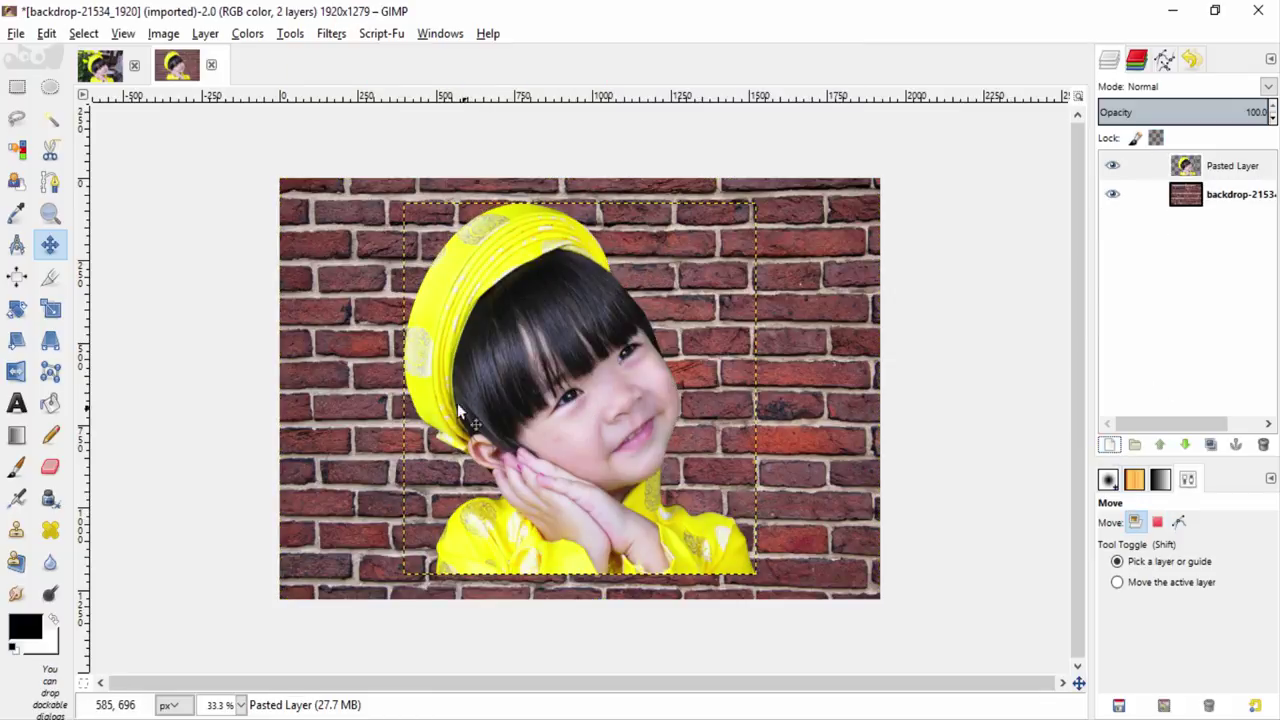
drag(575, 423, 575, 450)
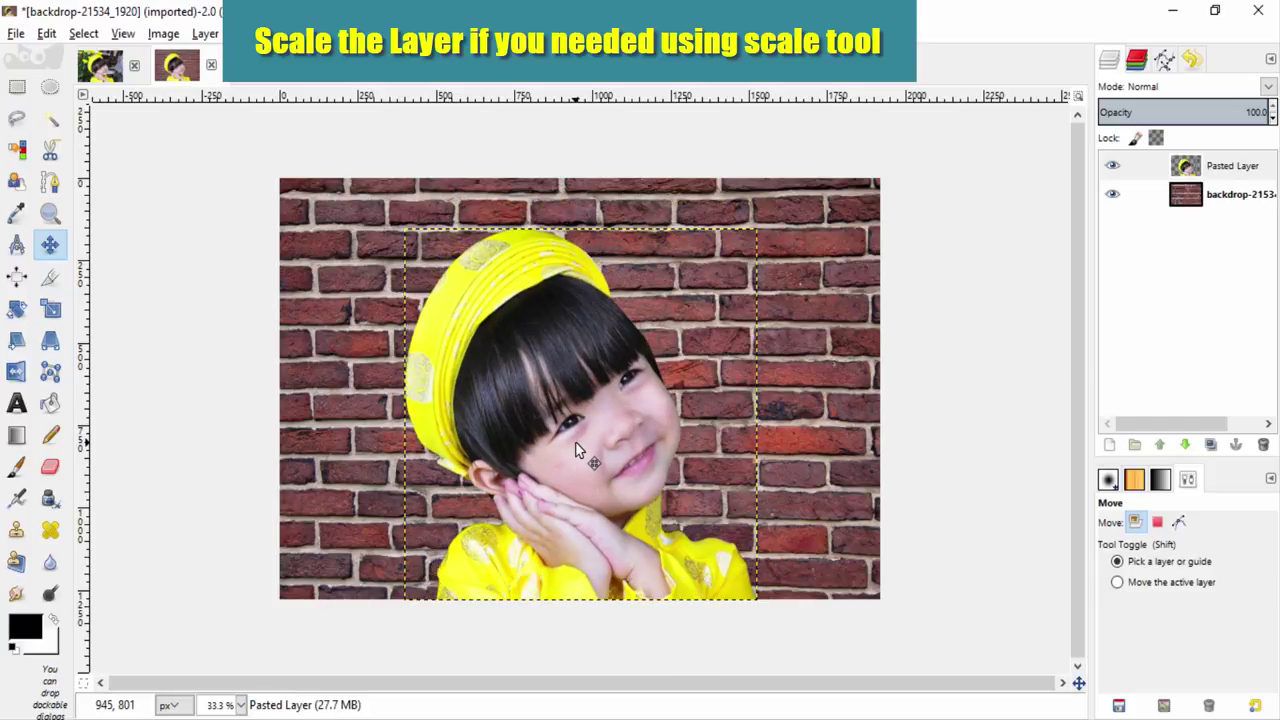
- Scale the child layer down from 1129×1126 to 1051×1048 pixels
click(50, 308)
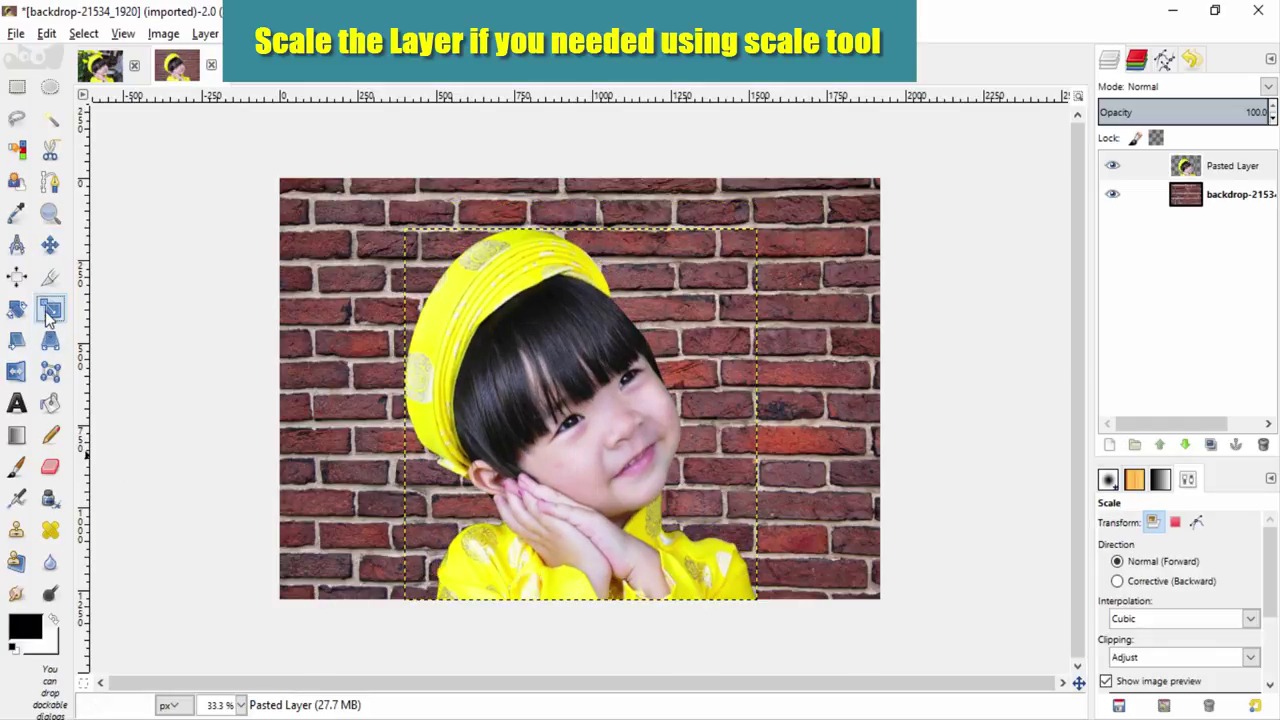
click(543, 405)
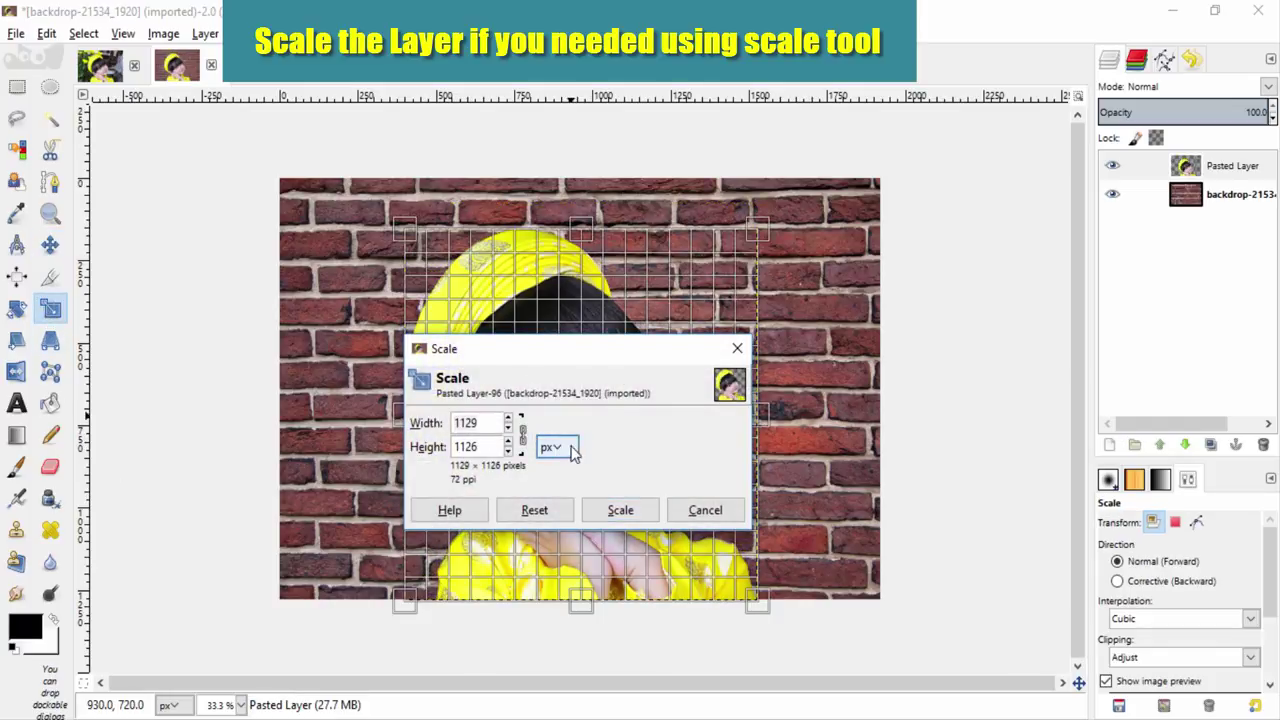
drag(560, 352, 195, 273)
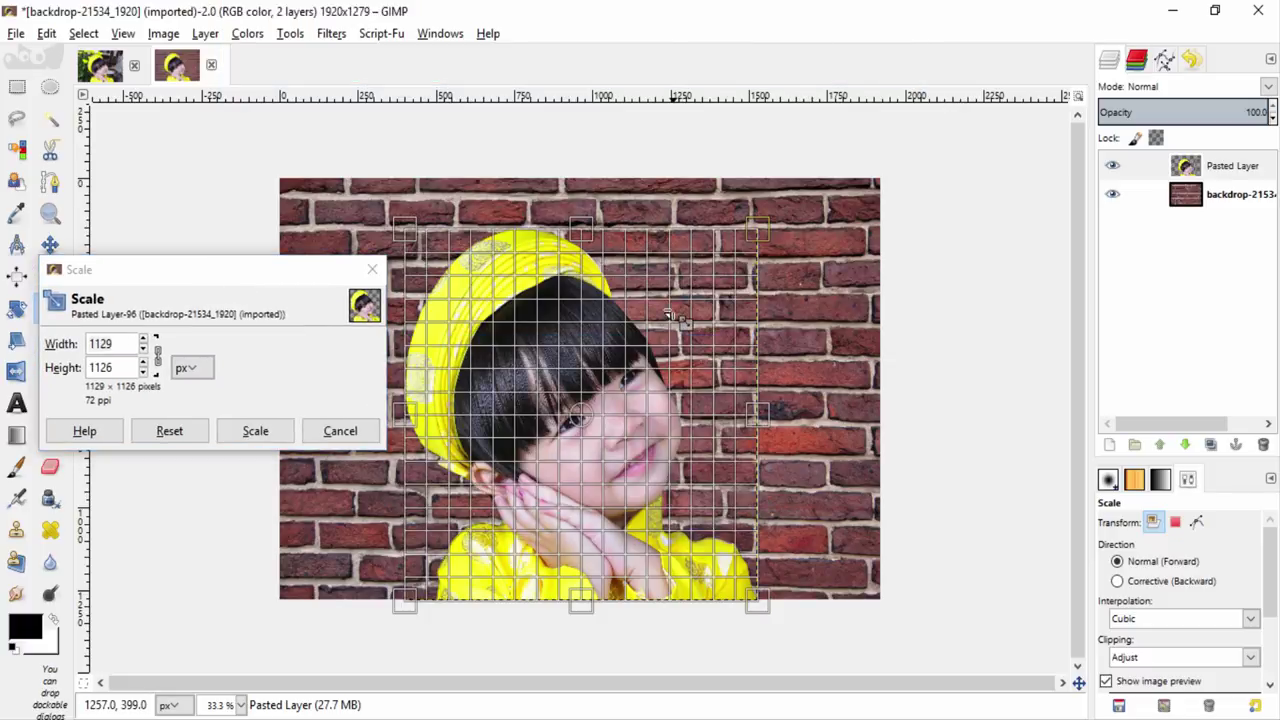
drag(665, 315, 640, 340)
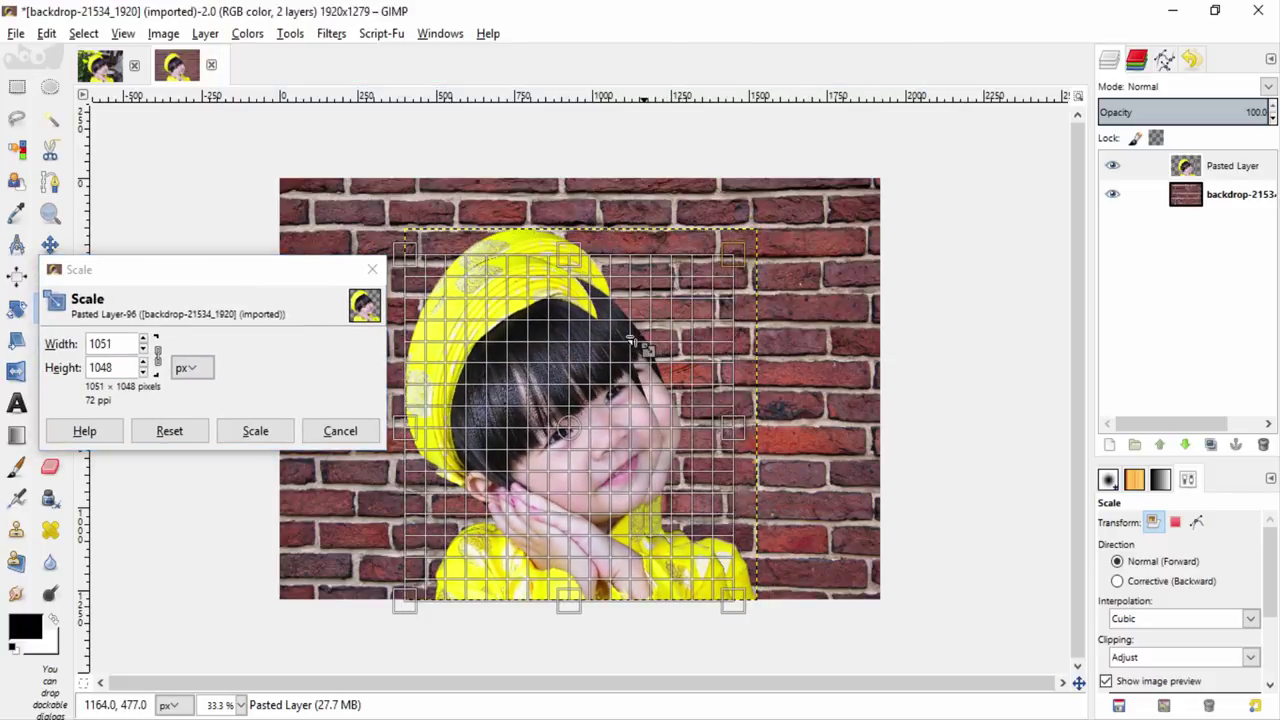
click(255, 430)
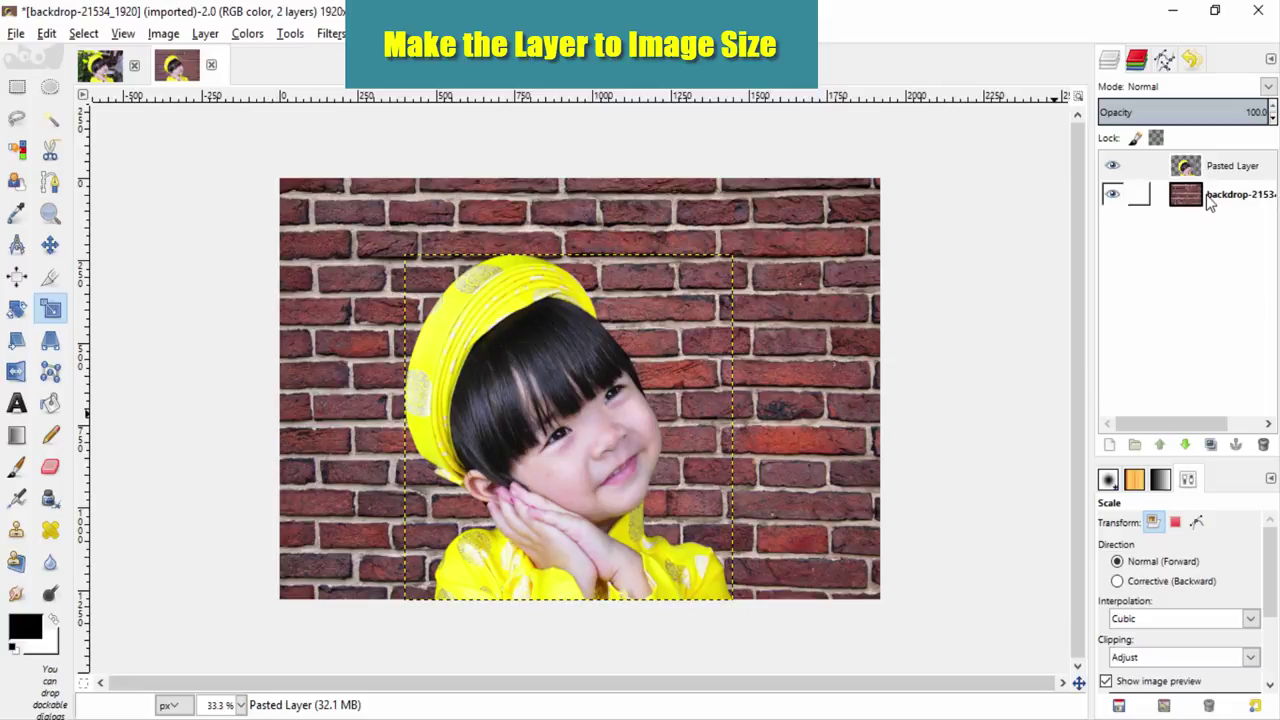
- Set the child's Pasted Layer to the full image size
click(1203, 168)
right_click(1205, 168)
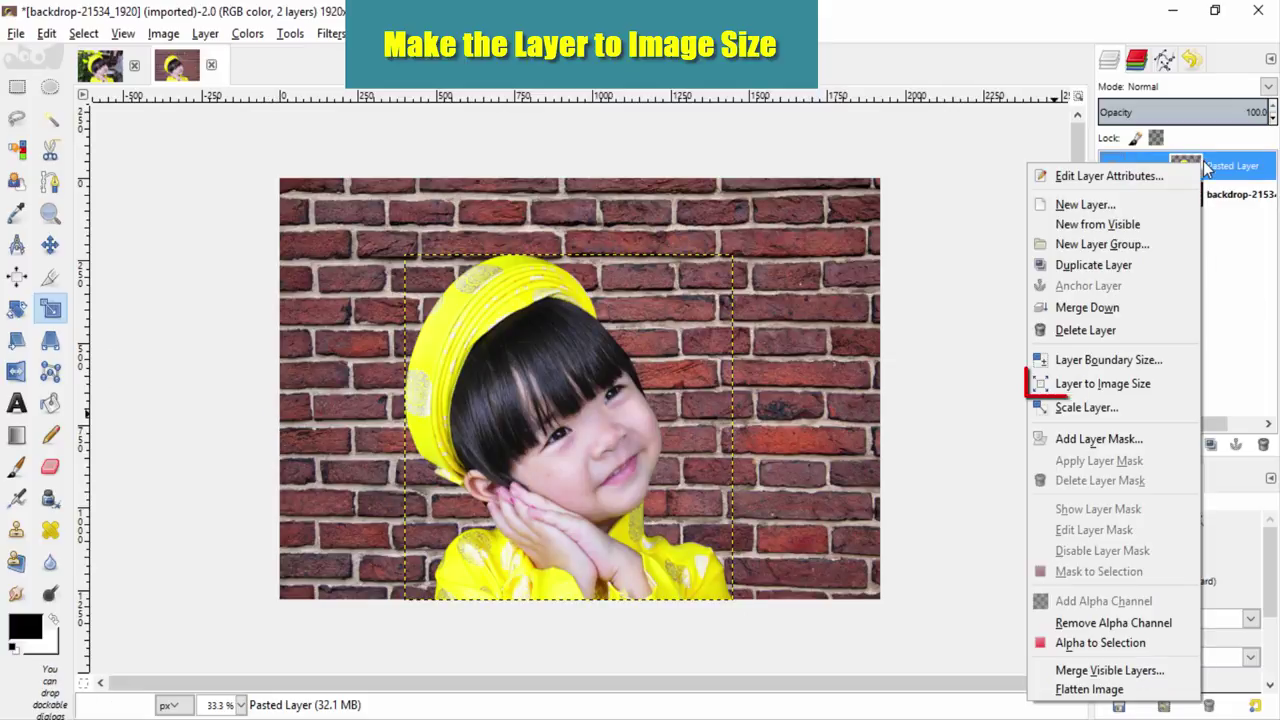
click(1116, 384)
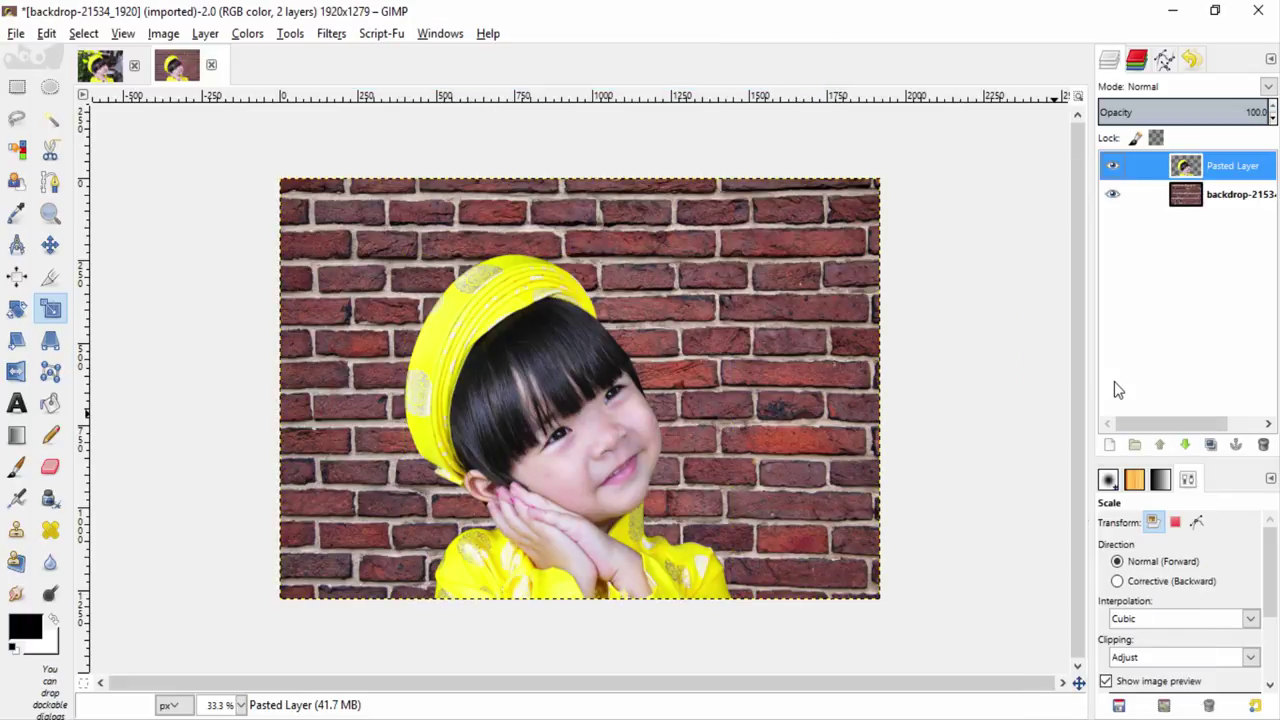
- Hide the child layer and duplicate the brick wall layer
click(1218, 198)
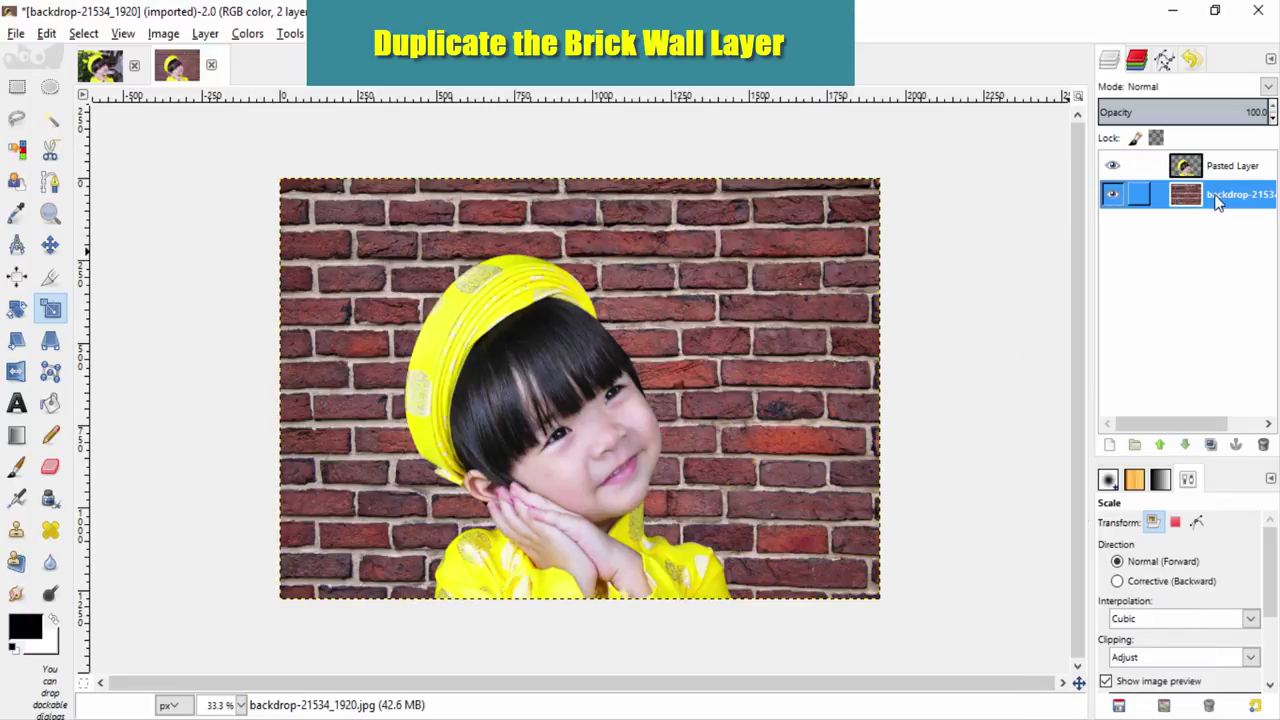
click(1113, 165)
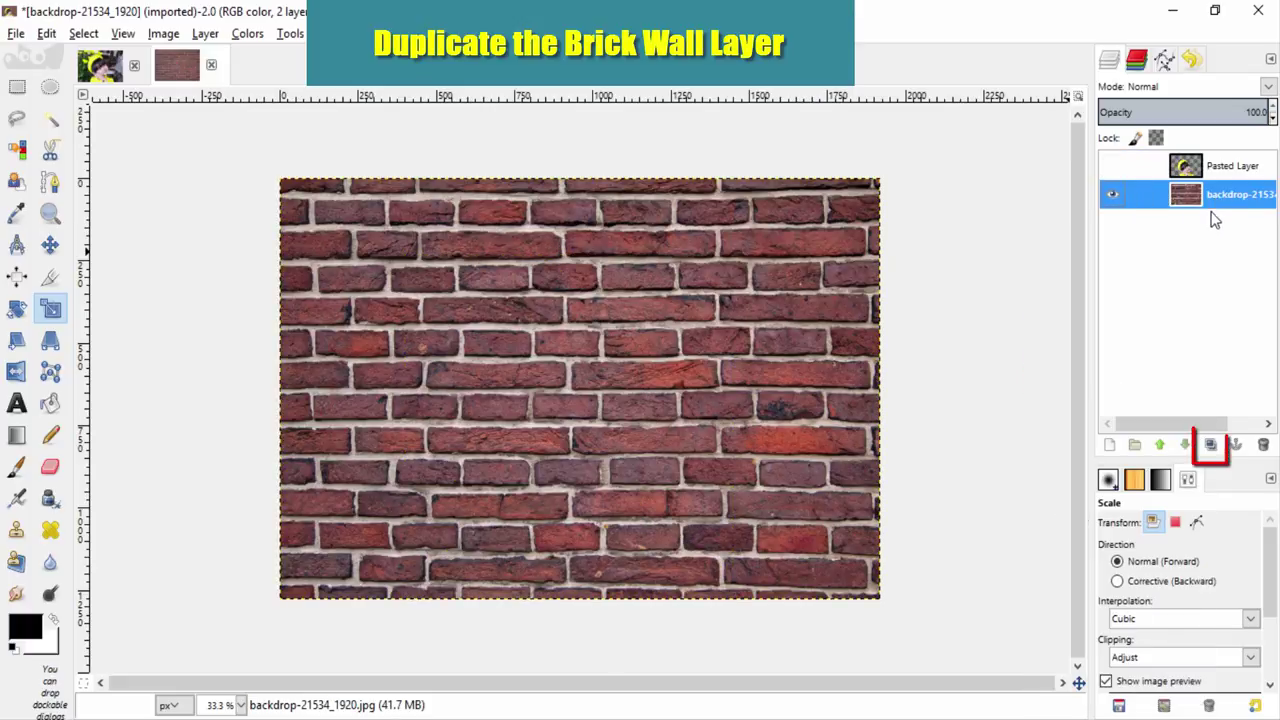
click(1210, 445)
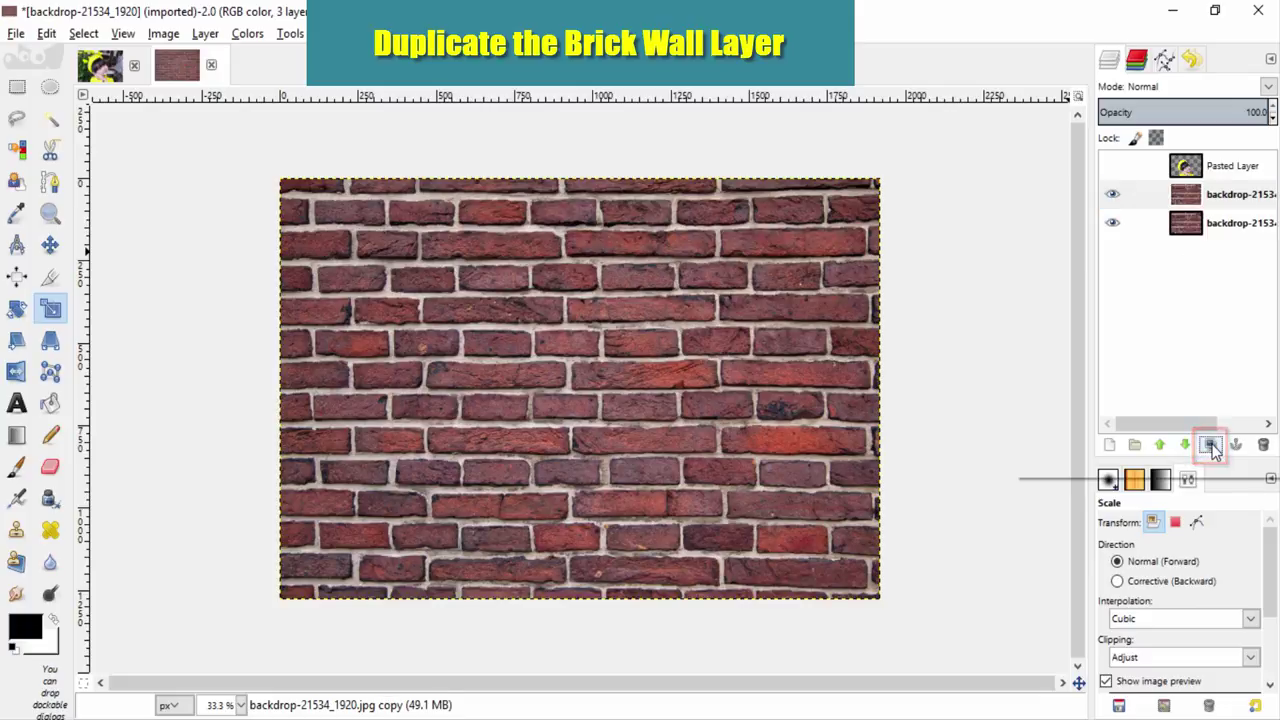
click(1245, 200)
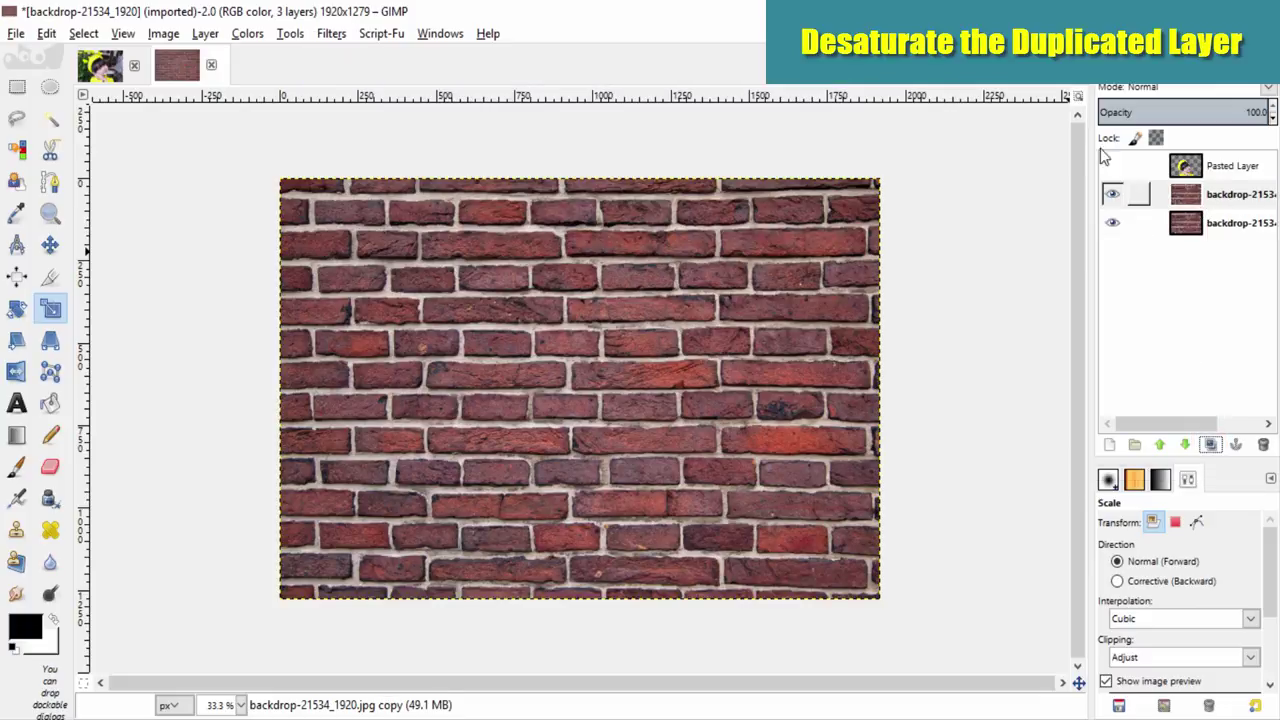
- Desaturate the duplicated brick wall layer to greyscale
click(1193, 197)
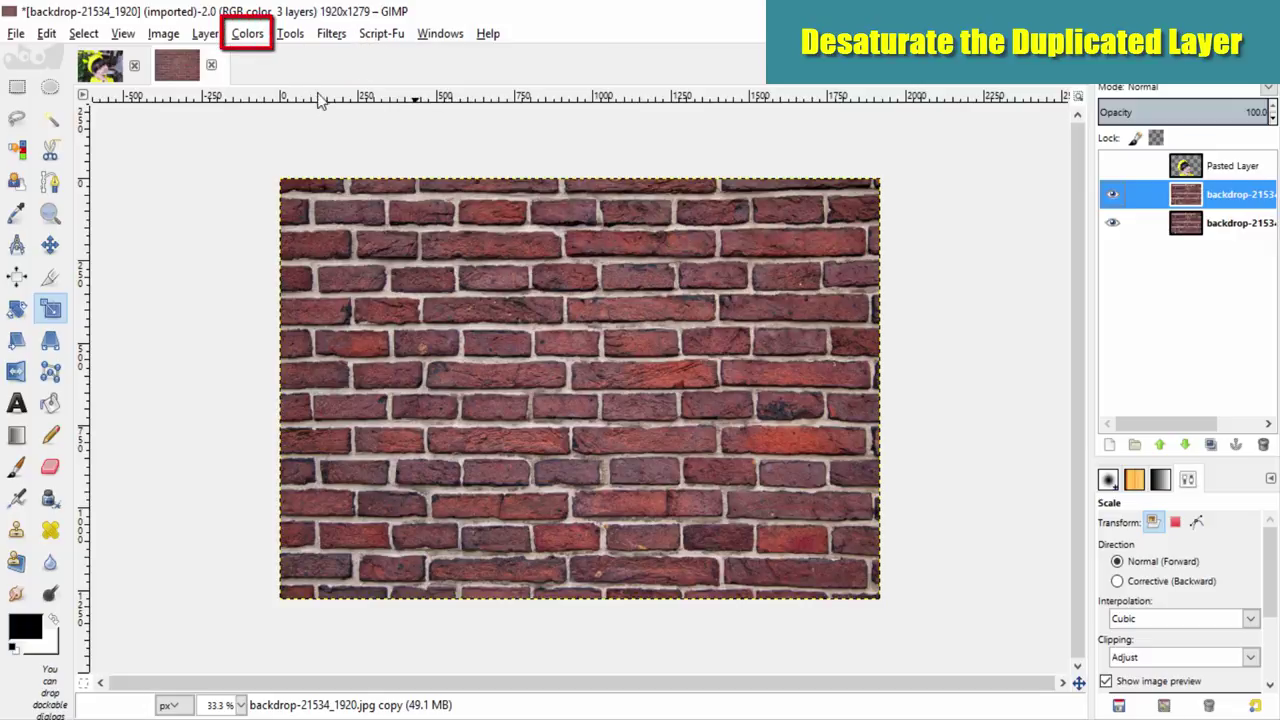
click(247, 33)
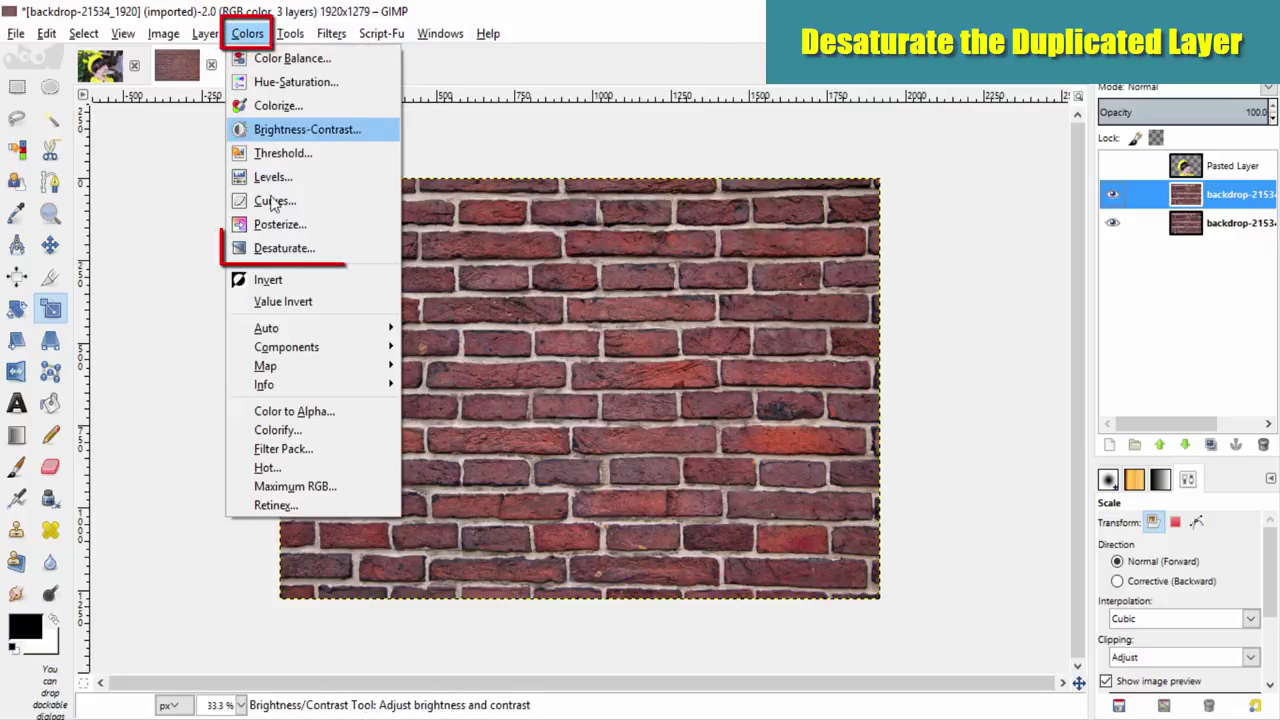
click(280, 247)
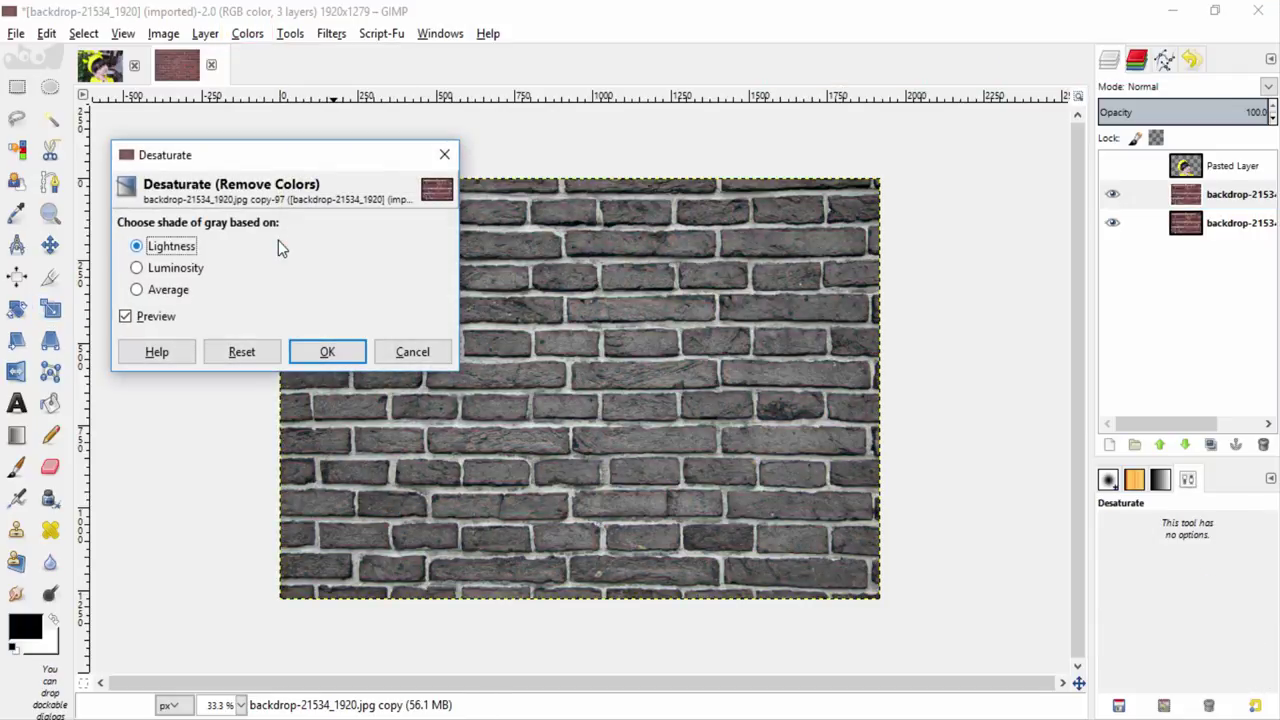
click(330, 352)
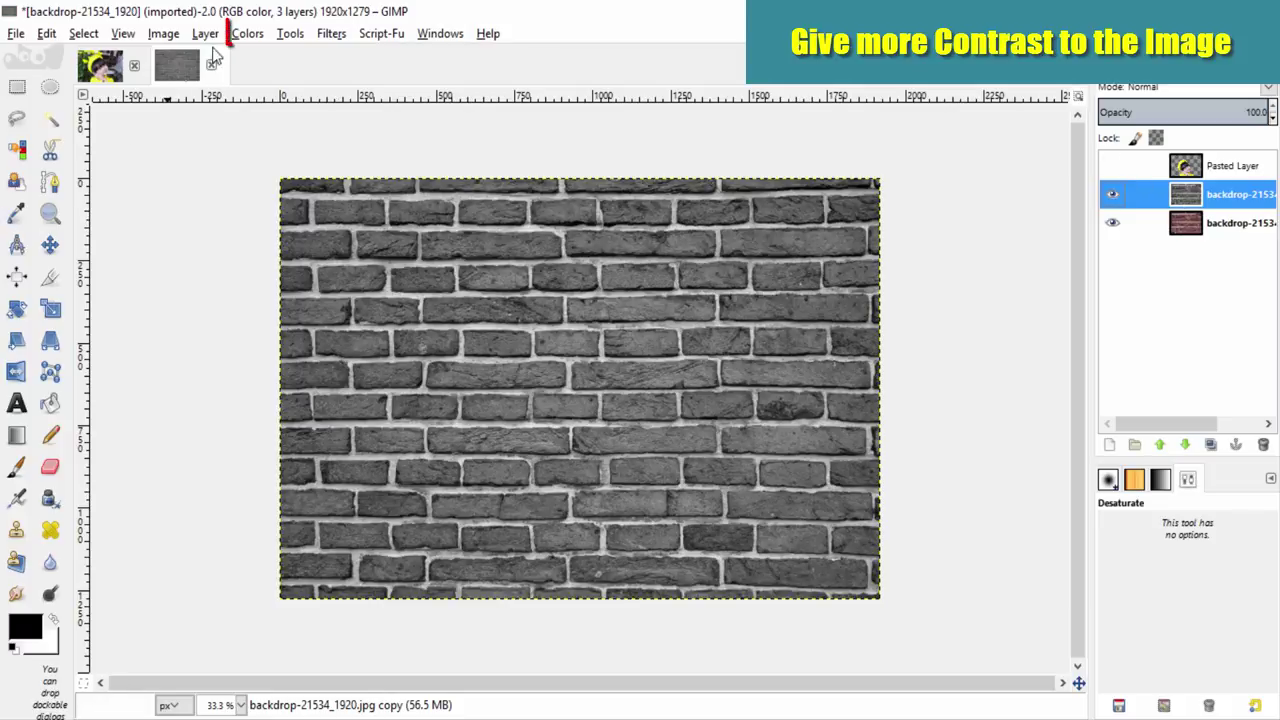
- Apply an S-shaped Curves adjustment to boost the grey wall's contrast
click(247, 34)
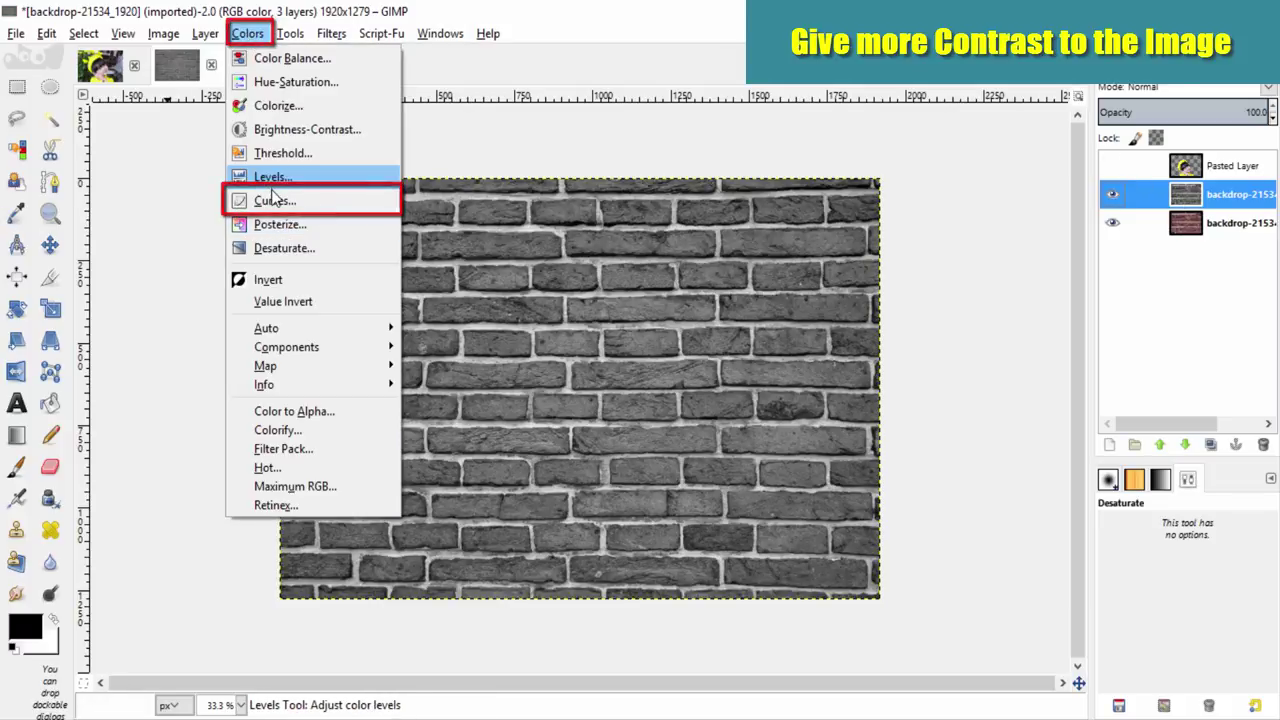
click(273, 199)
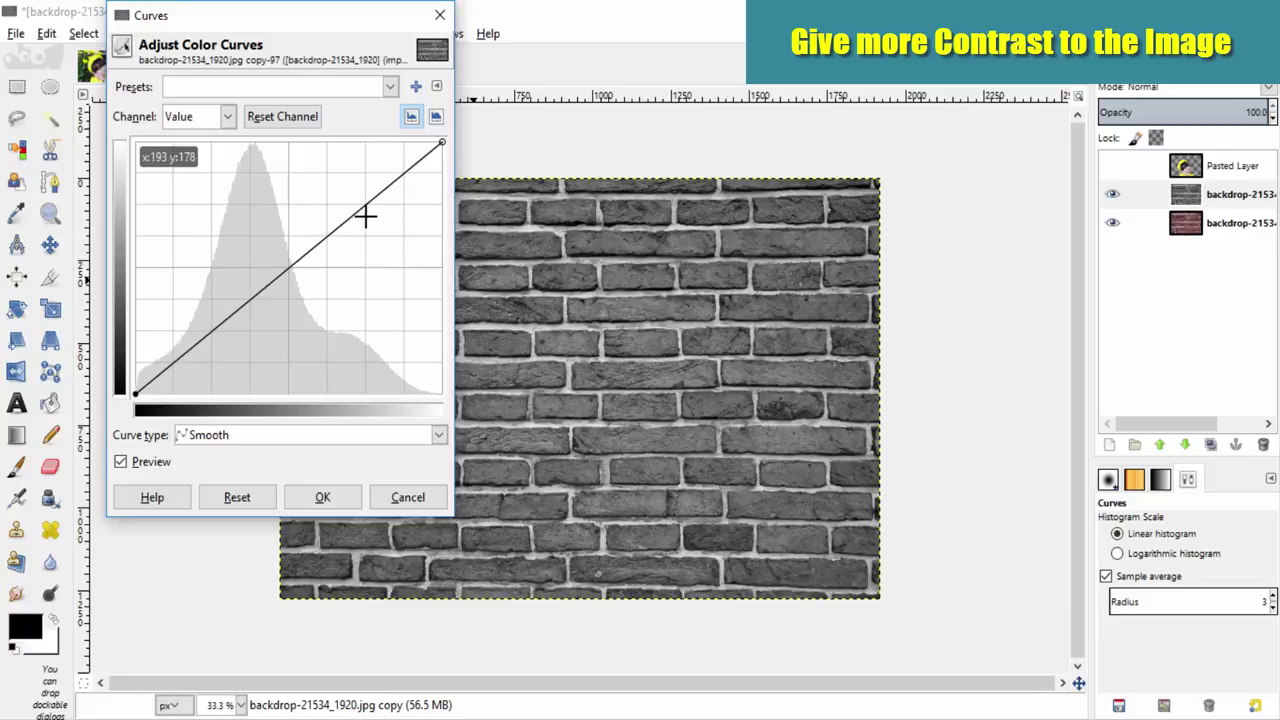
mouse_move(365, 216)
mouse_down()
mouse_move(334, 200)
mouse_move(370, 232)
mouse_up()
mouse_move(292, 305)
mouse_down()
mouse_move(249, 300)
mouse_move(274, 319)
mouse_up()
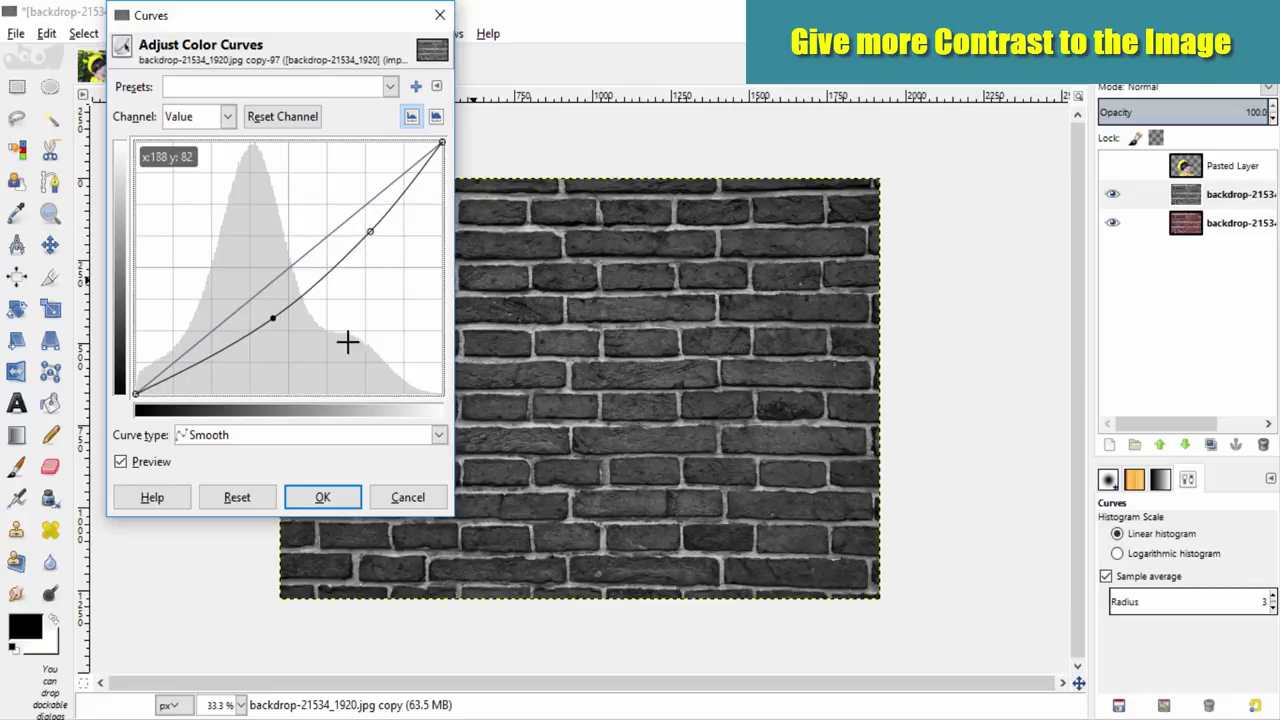
drag(372, 231, 361, 191)
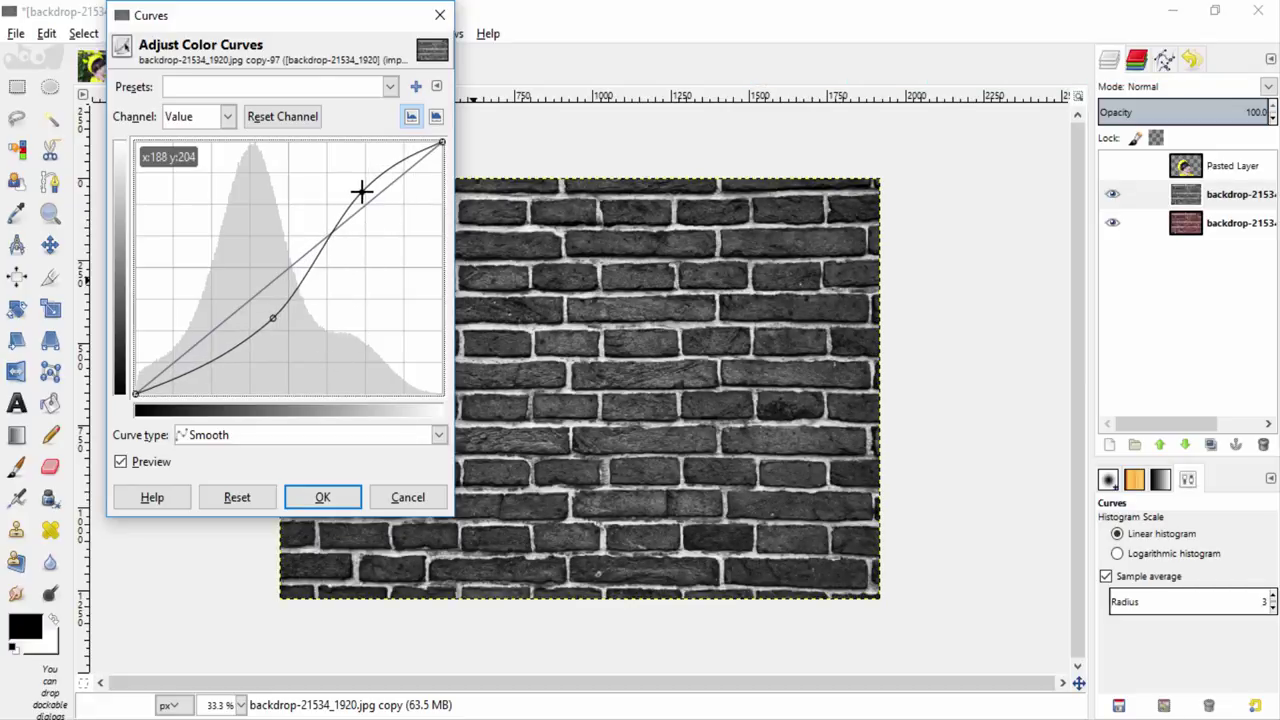
click(345, 502)
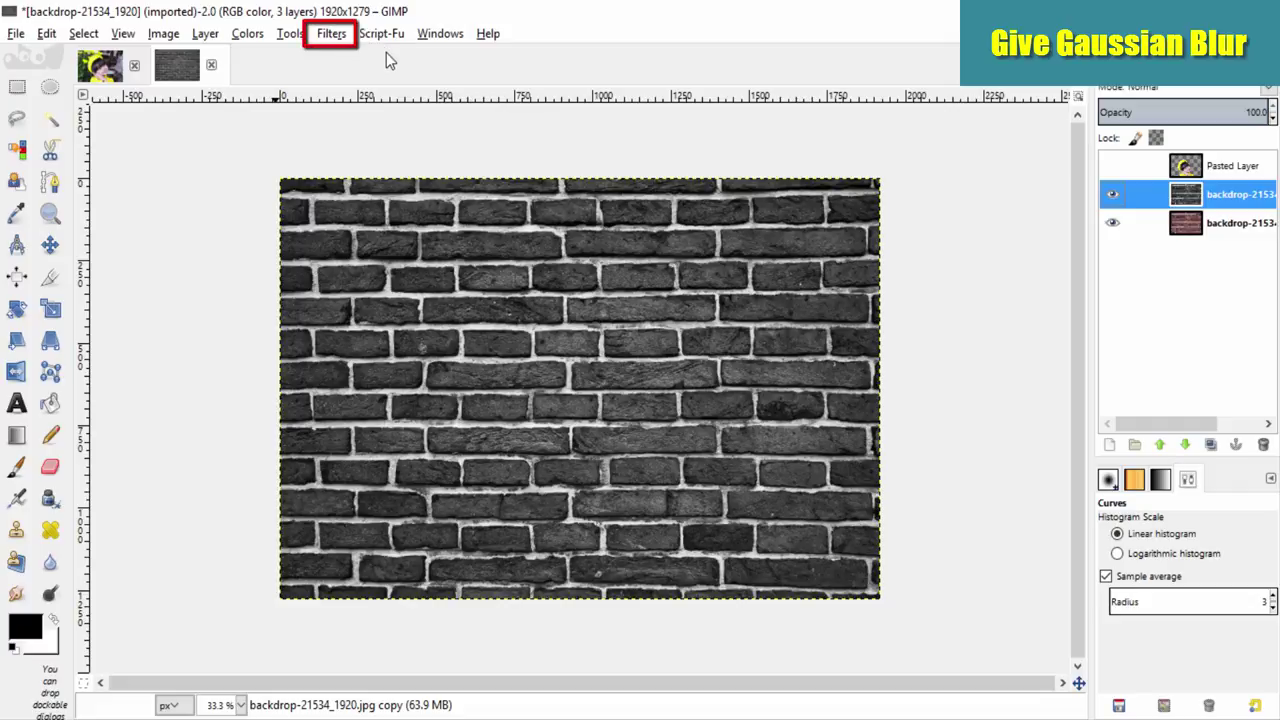
- Apply a Gaussian blur of radius 5.0 to the grey brick wall copy
click(344, 36)
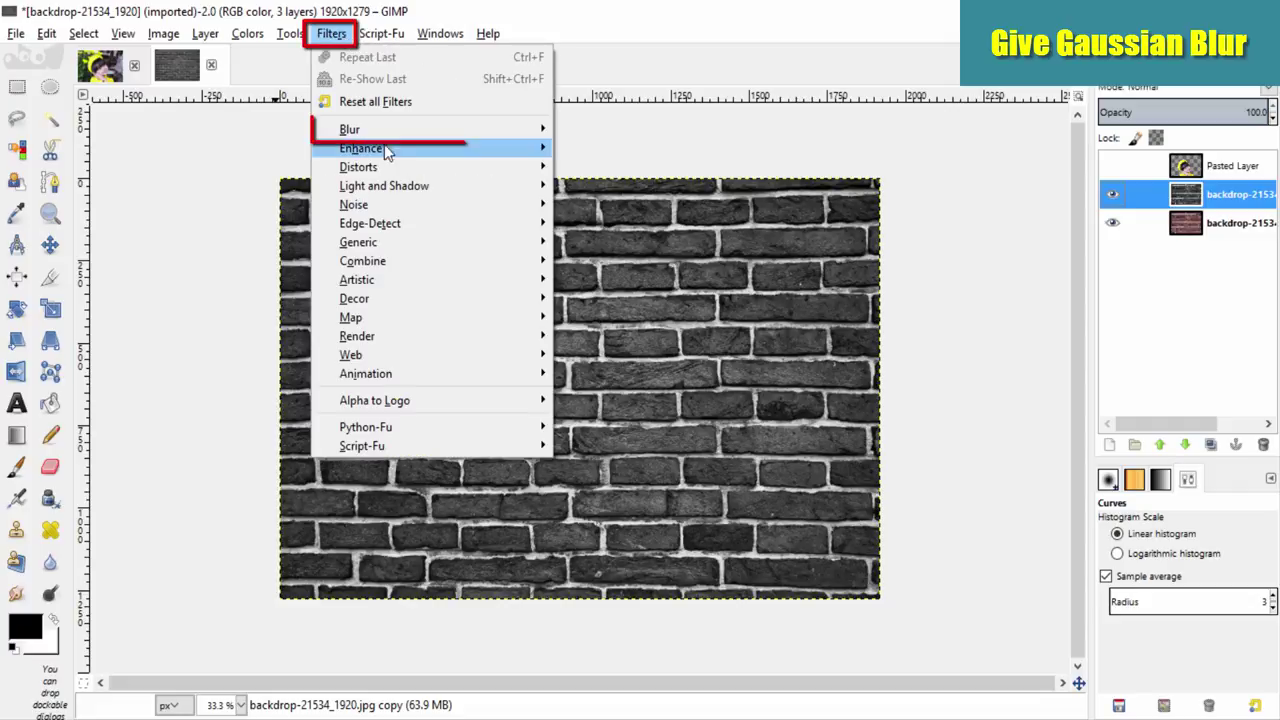
click(625, 147)
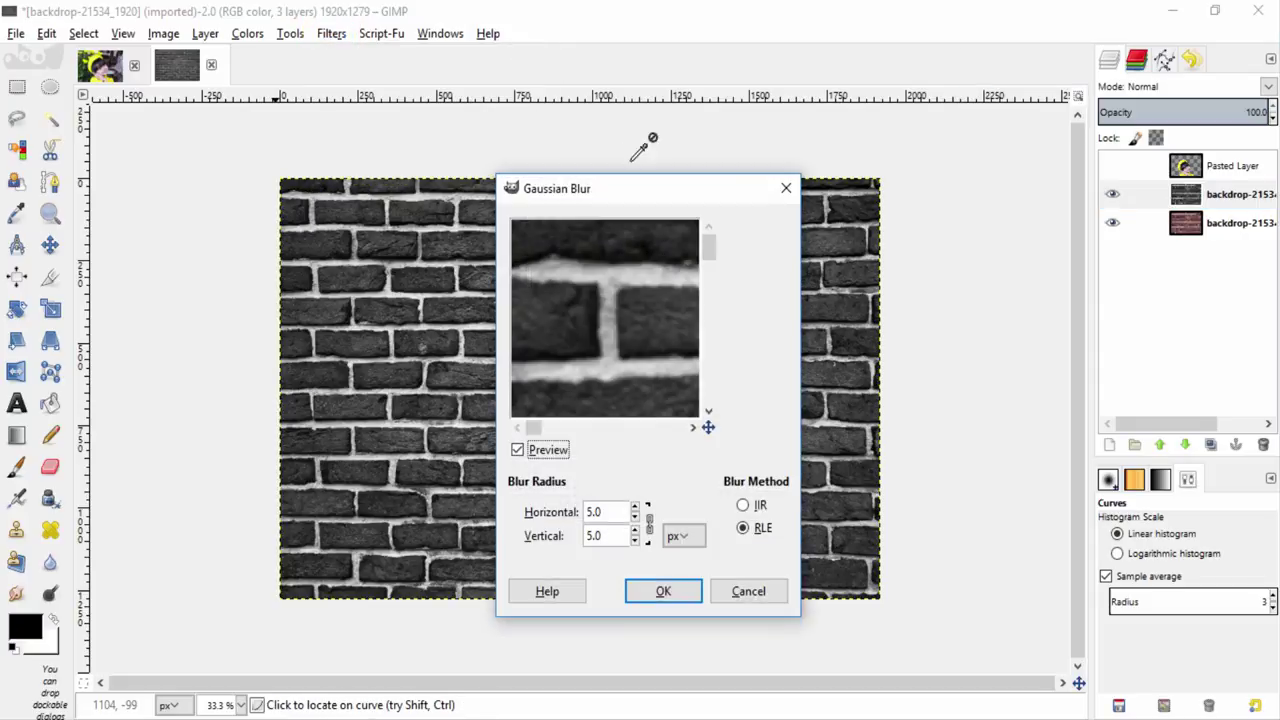
click(636, 508)
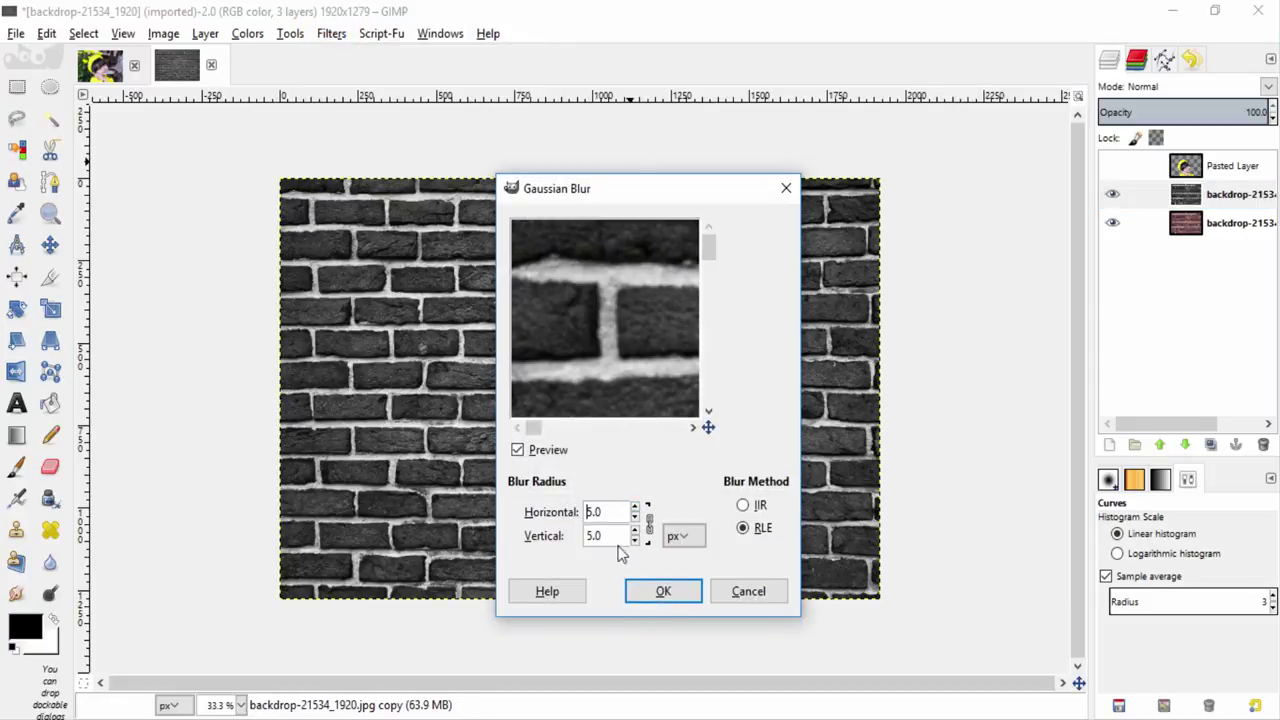
click(660, 591)
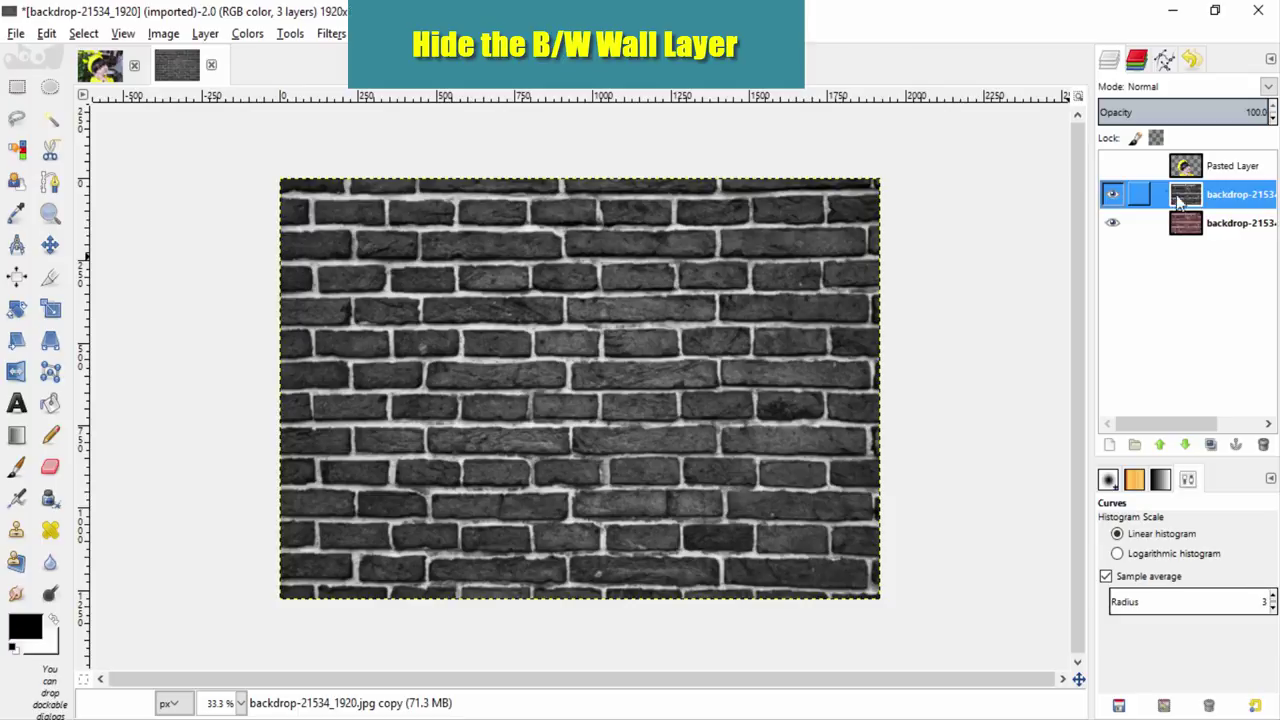
- Hide the grey wall layer and show and select the girl's Pasted Layer
click(1113, 192)
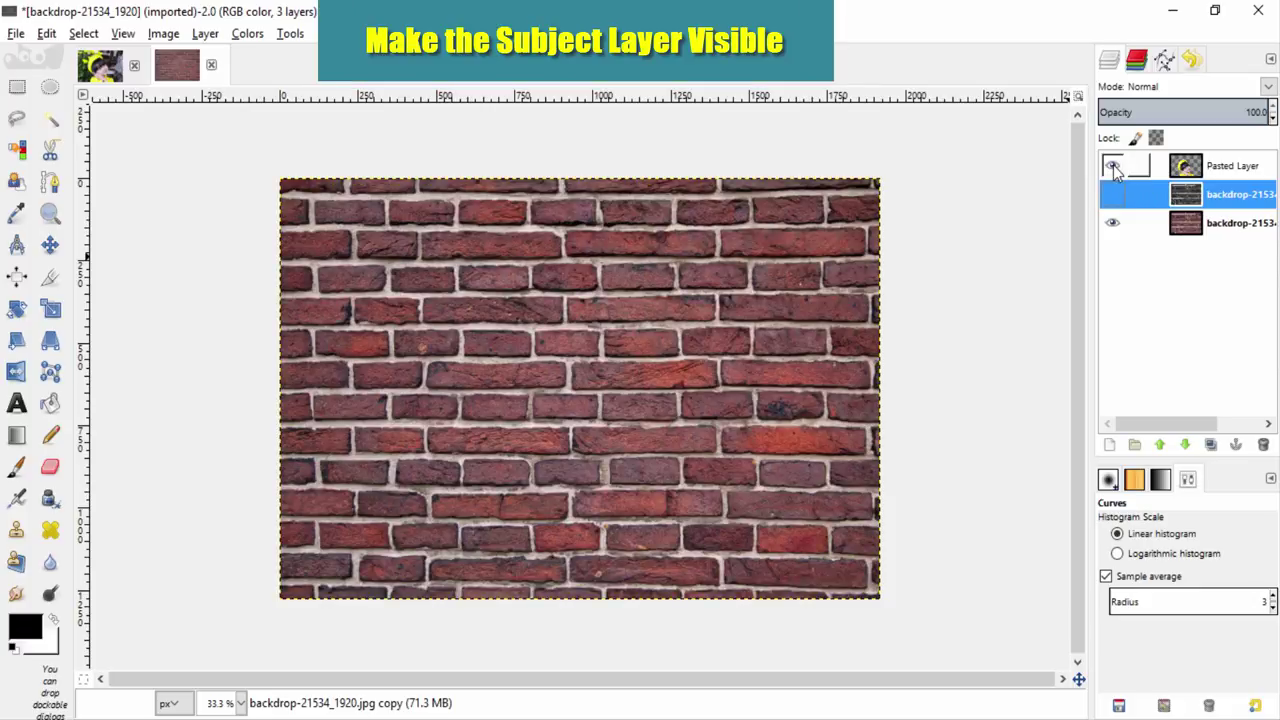
click(1112, 166)
click(1218, 170)
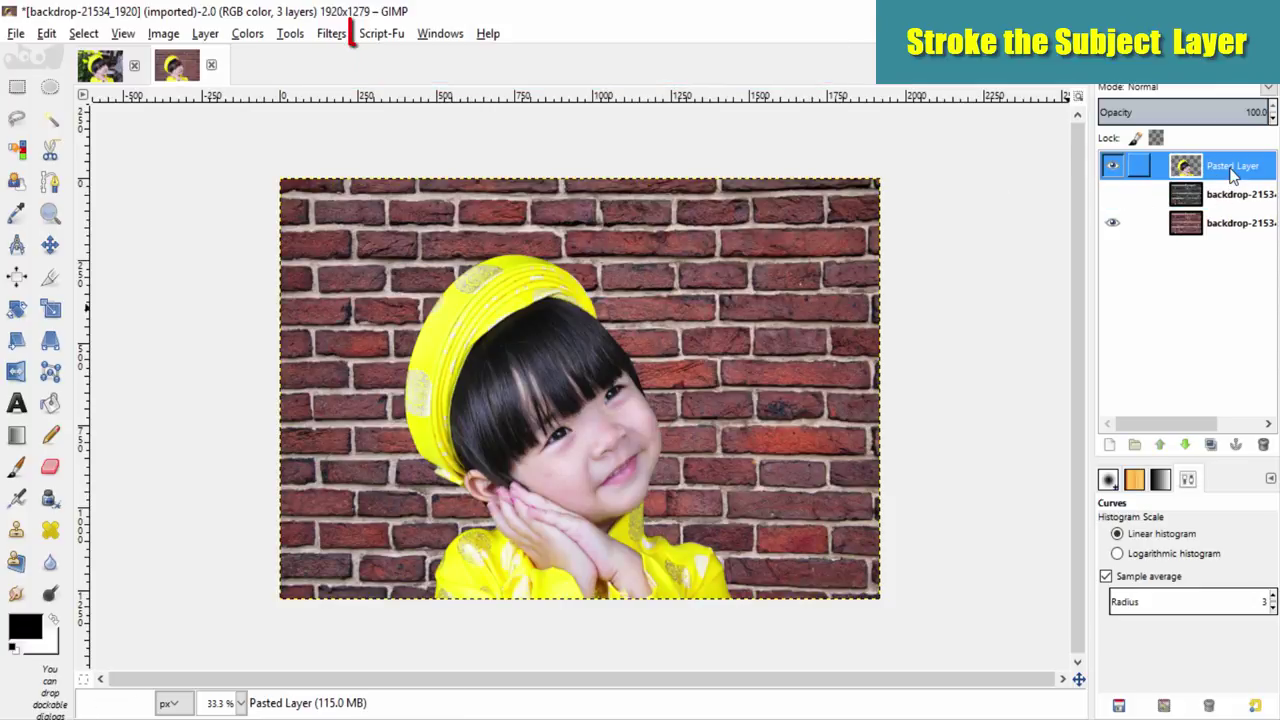
- Add a black 8-pixel Stroke layer effect around the girl on its own layer
click(381, 33)
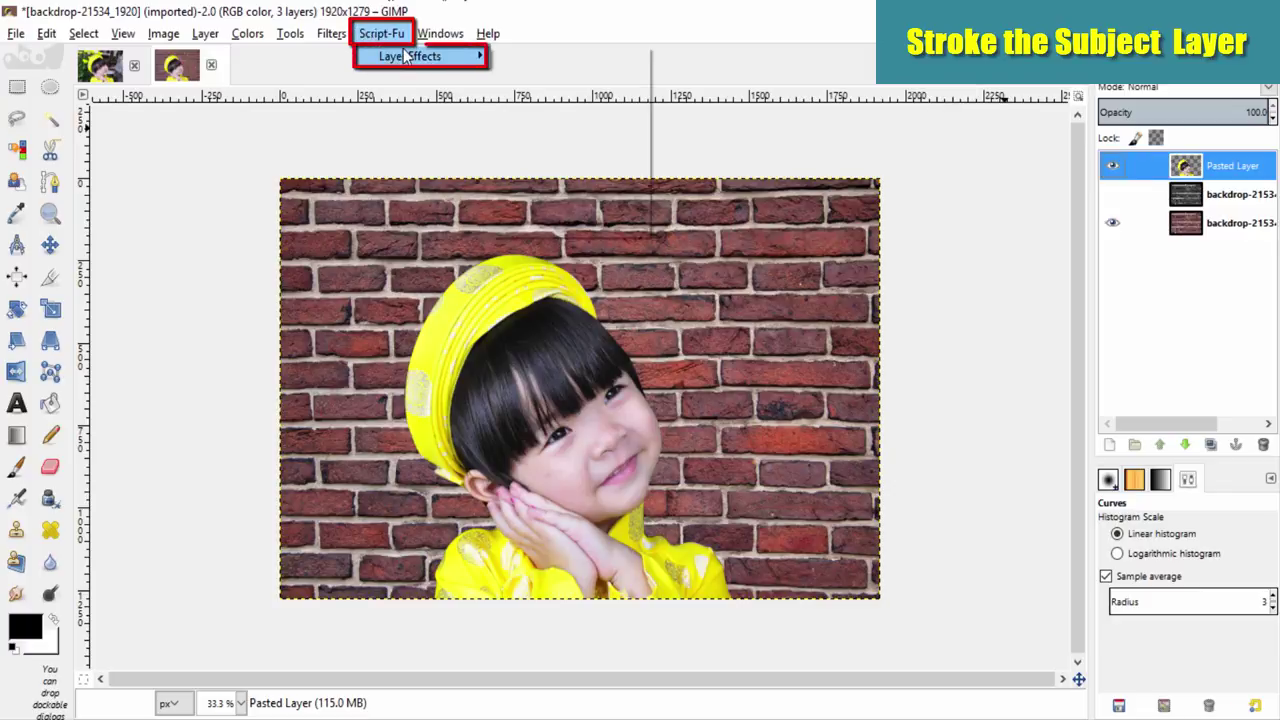
mouse_move(410, 56)
click(570, 223)
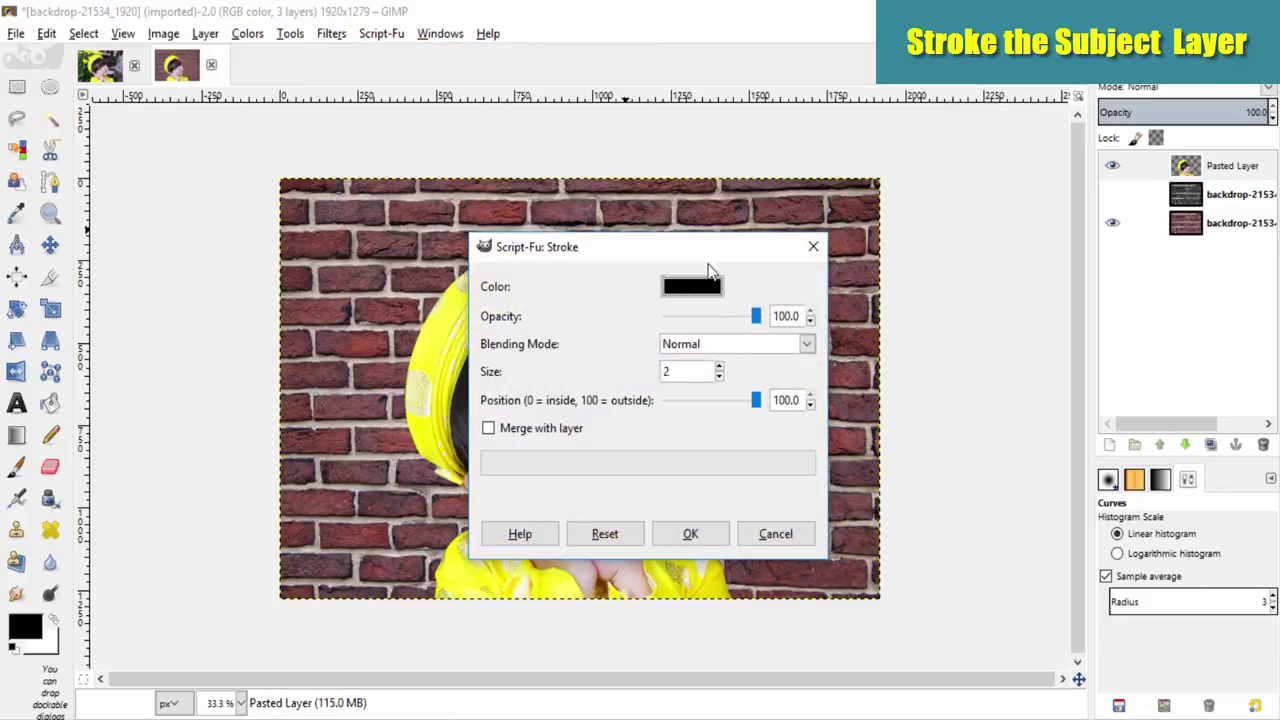
click(720, 367)
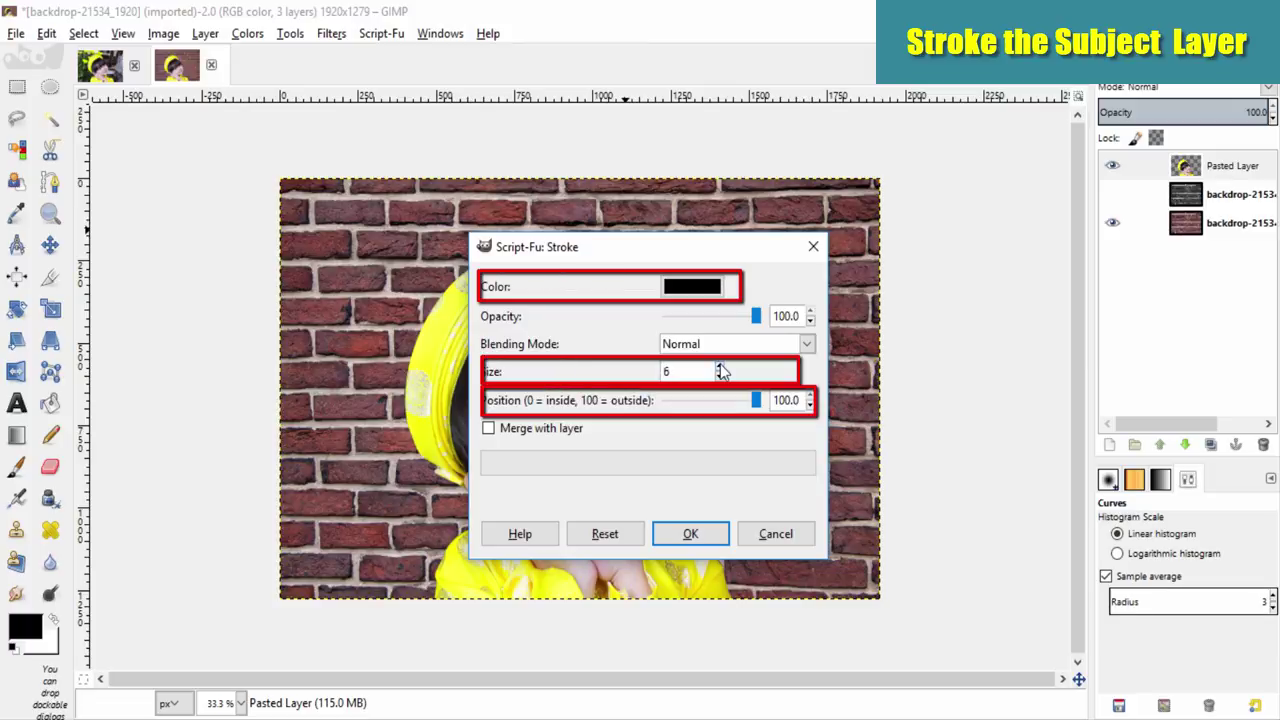
click(755, 401)
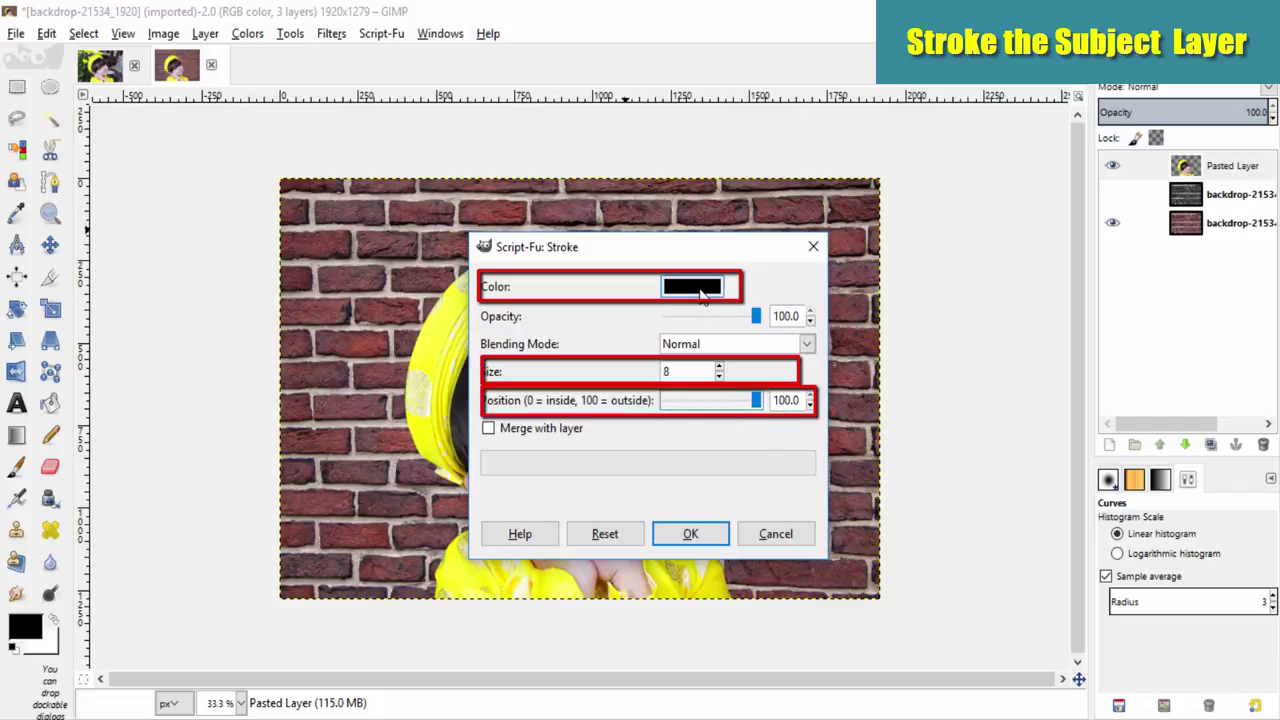
click(689, 535)
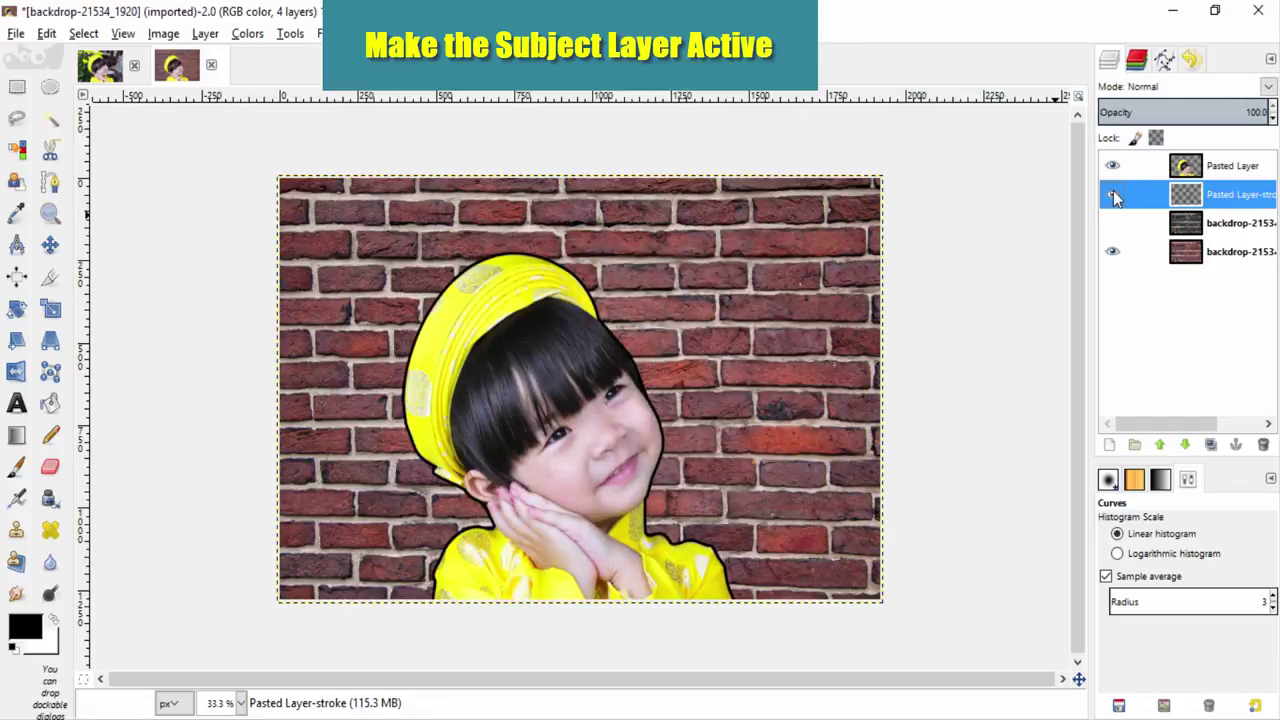
click(1177, 168)
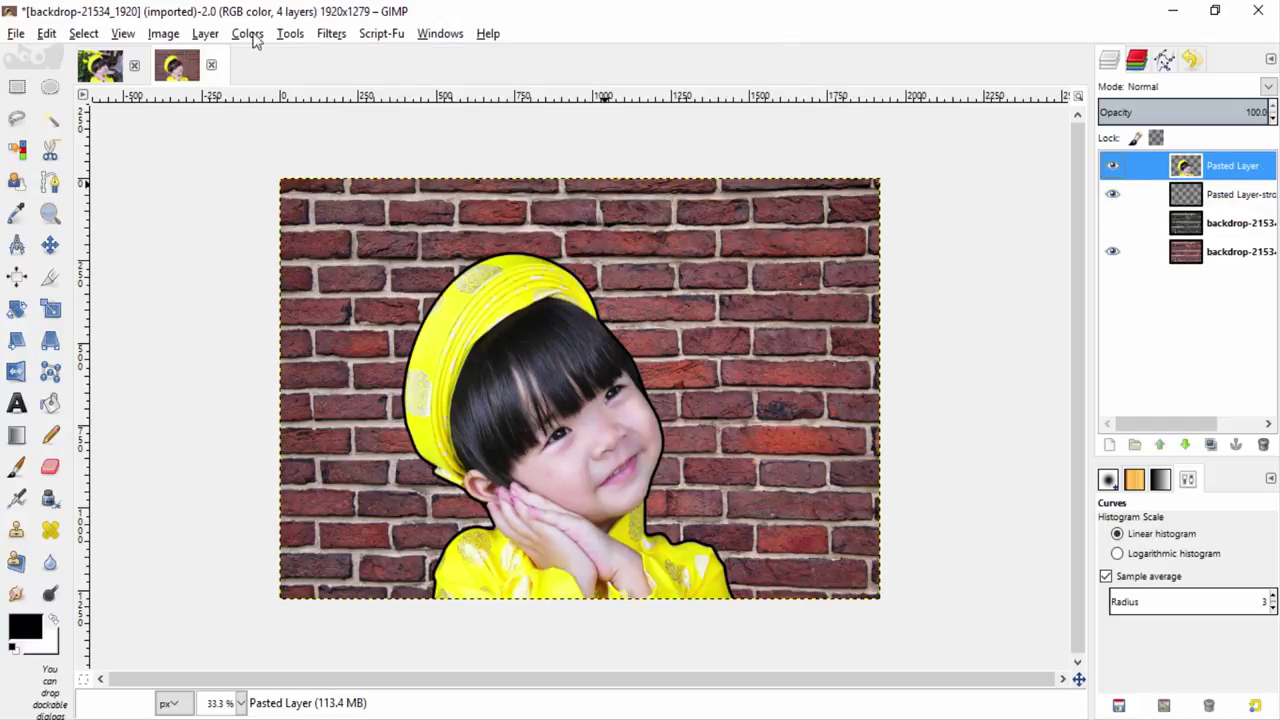
click(331, 33)
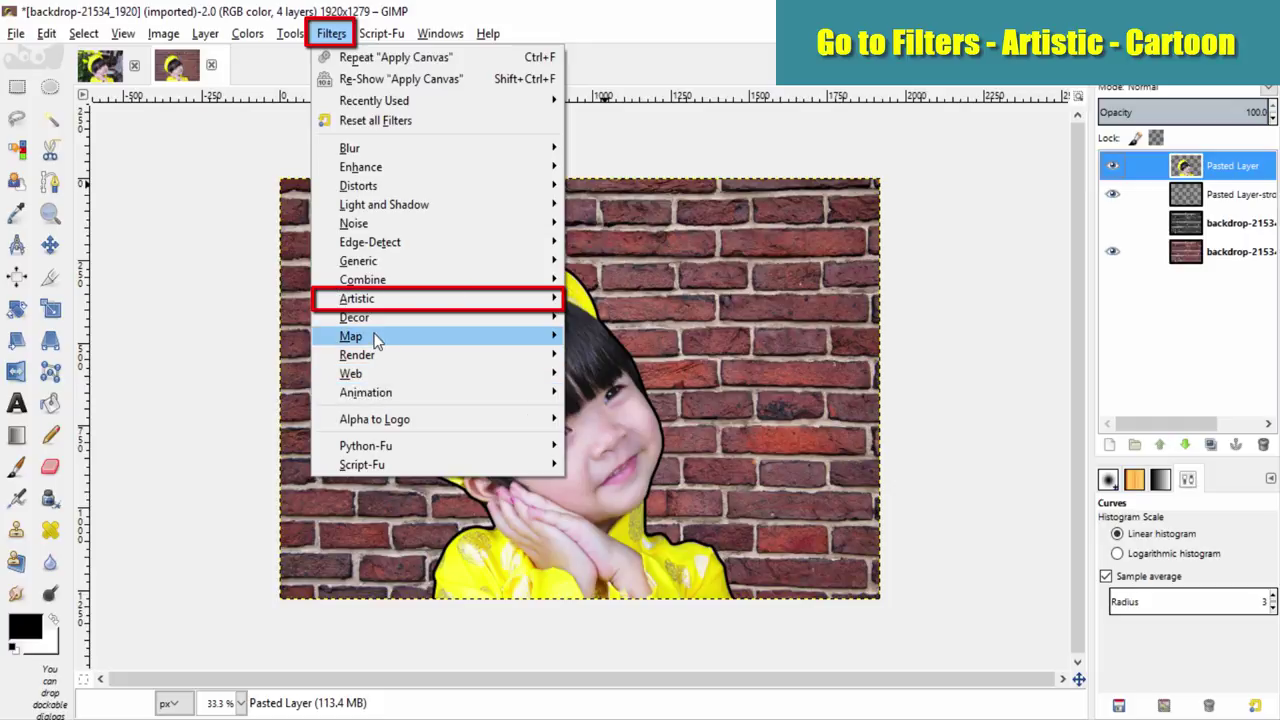
mouse_move(357, 298)
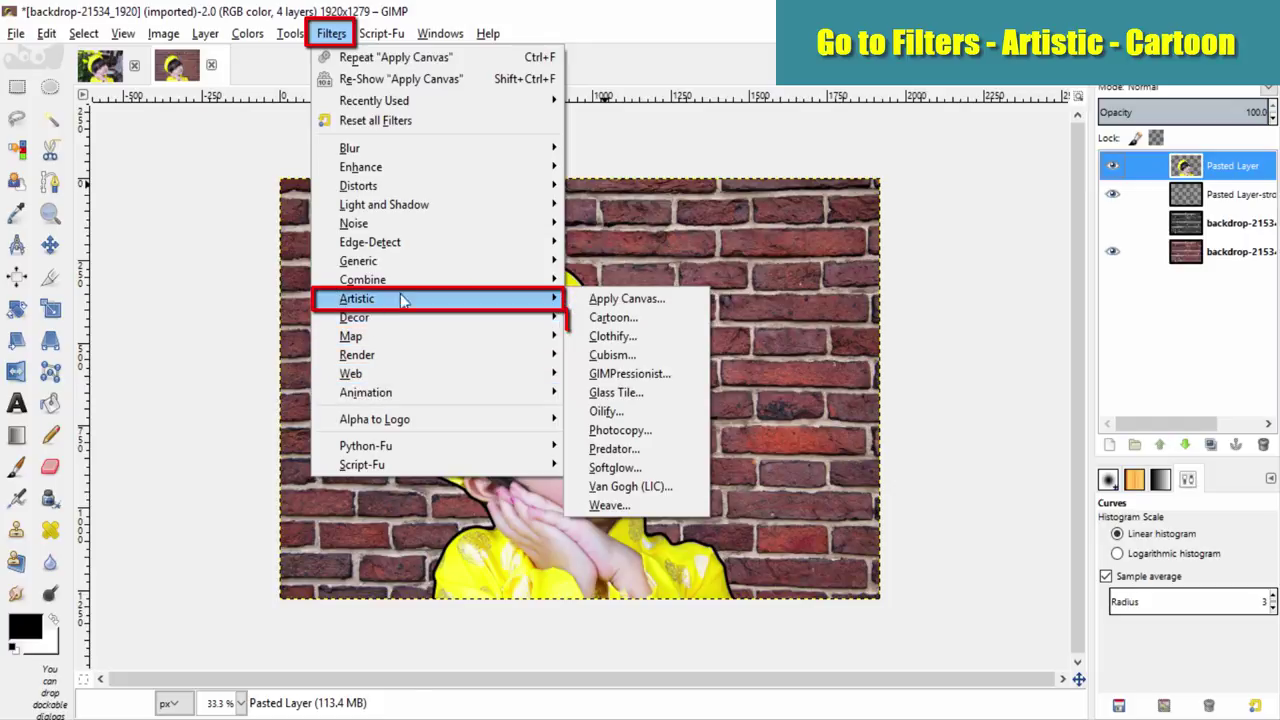
- Apply the Cartoon filter to the girl with mask radius 17.90 and percent black 0.233
click(606, 316)
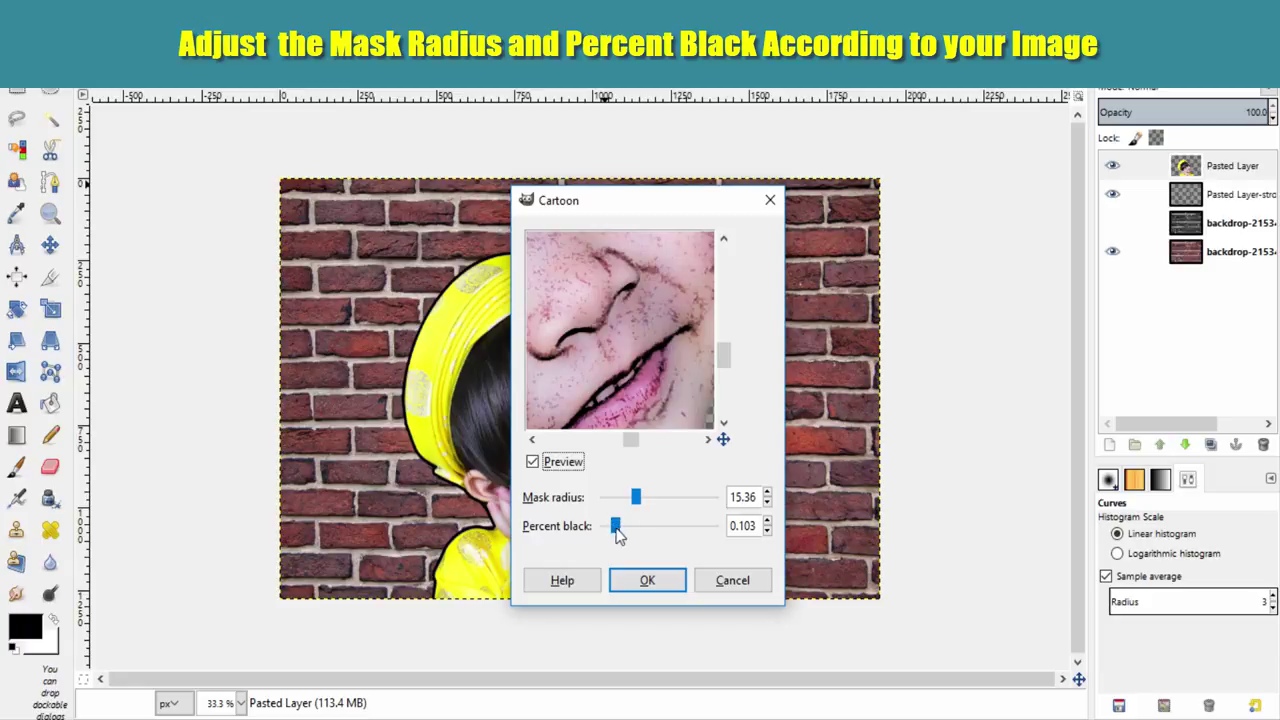
key(Tab)
mouse_move(616, 527)
mouse_down()
mouse_move(633, 527)
mouse_move(618, 528)
mouse_move(641, 497)
mouse_move(645, 535)
mouse_move(628, 528)
mouse_up()
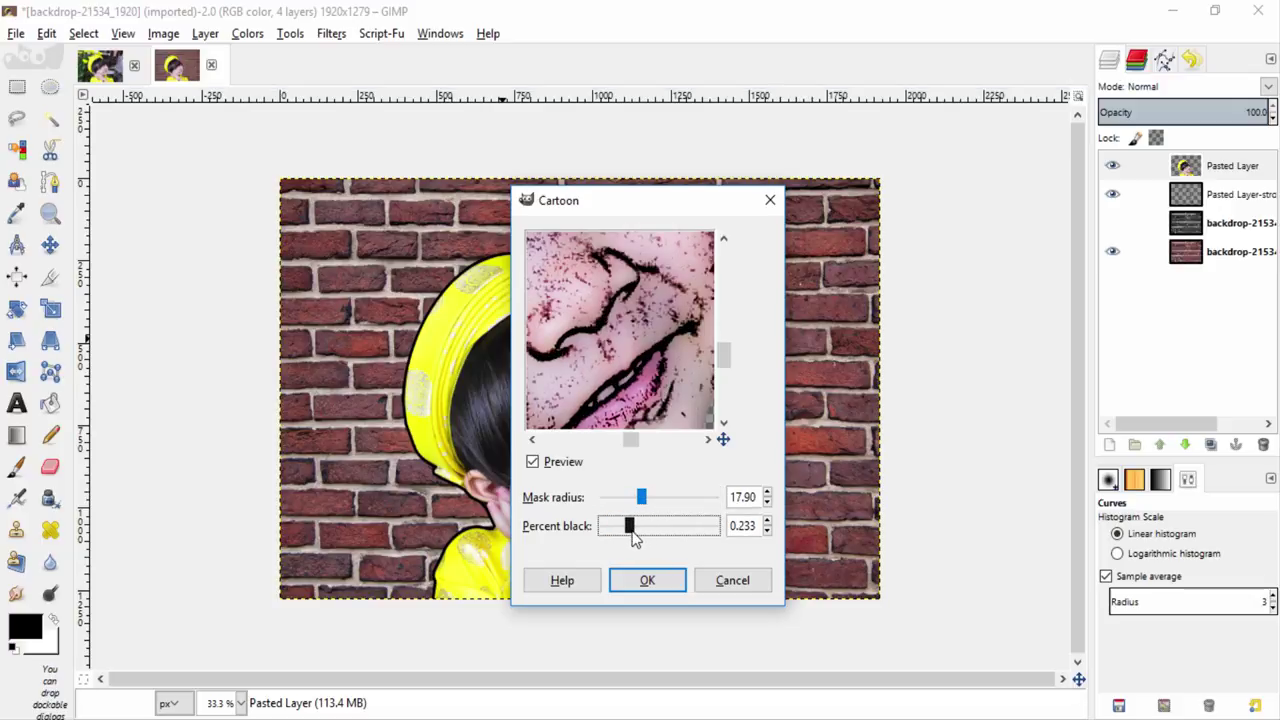
click(665, 582)
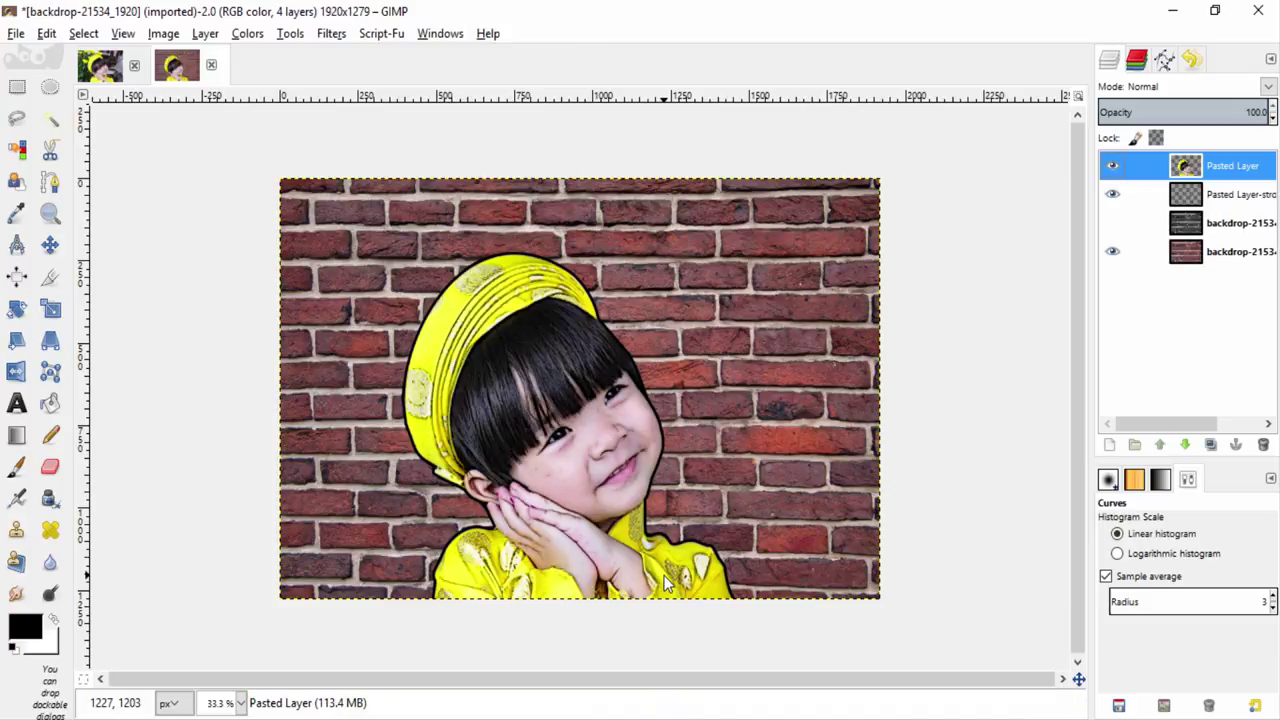
- Merge the girl layer into her black outline and expand the result to full image size
click(1200, 194)
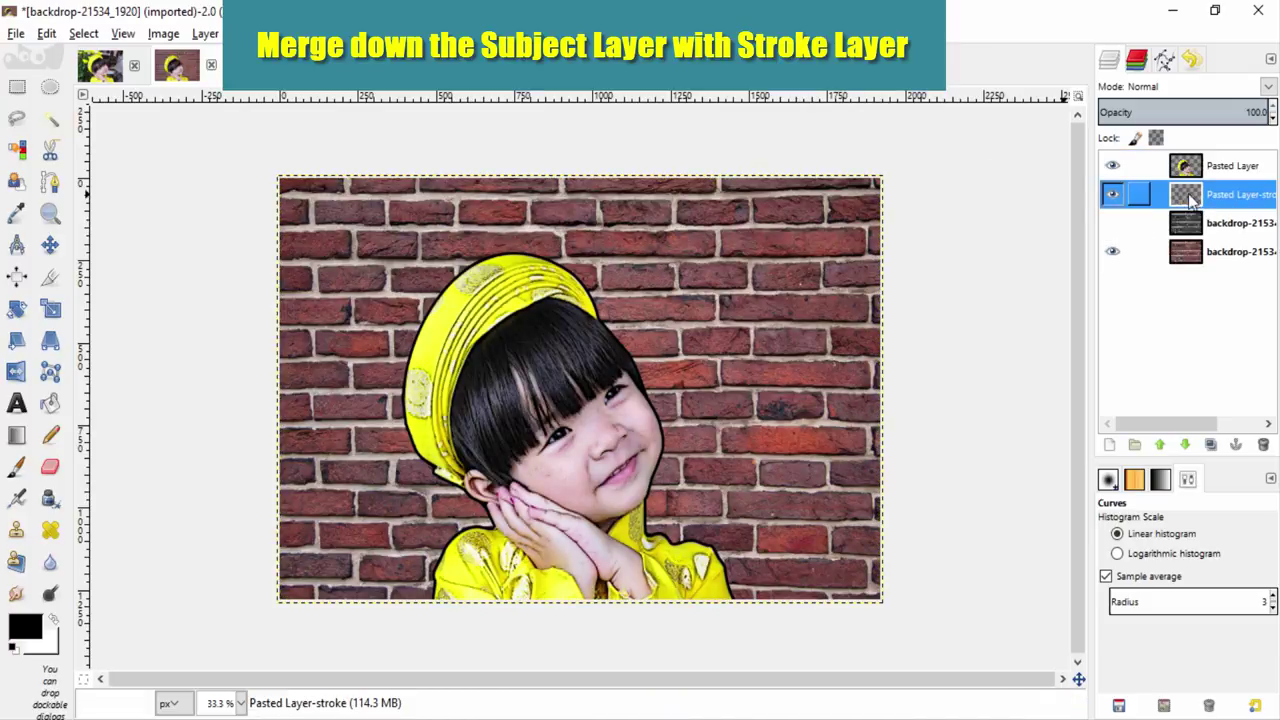
click(1205, 170)
right_click(1206, 190)
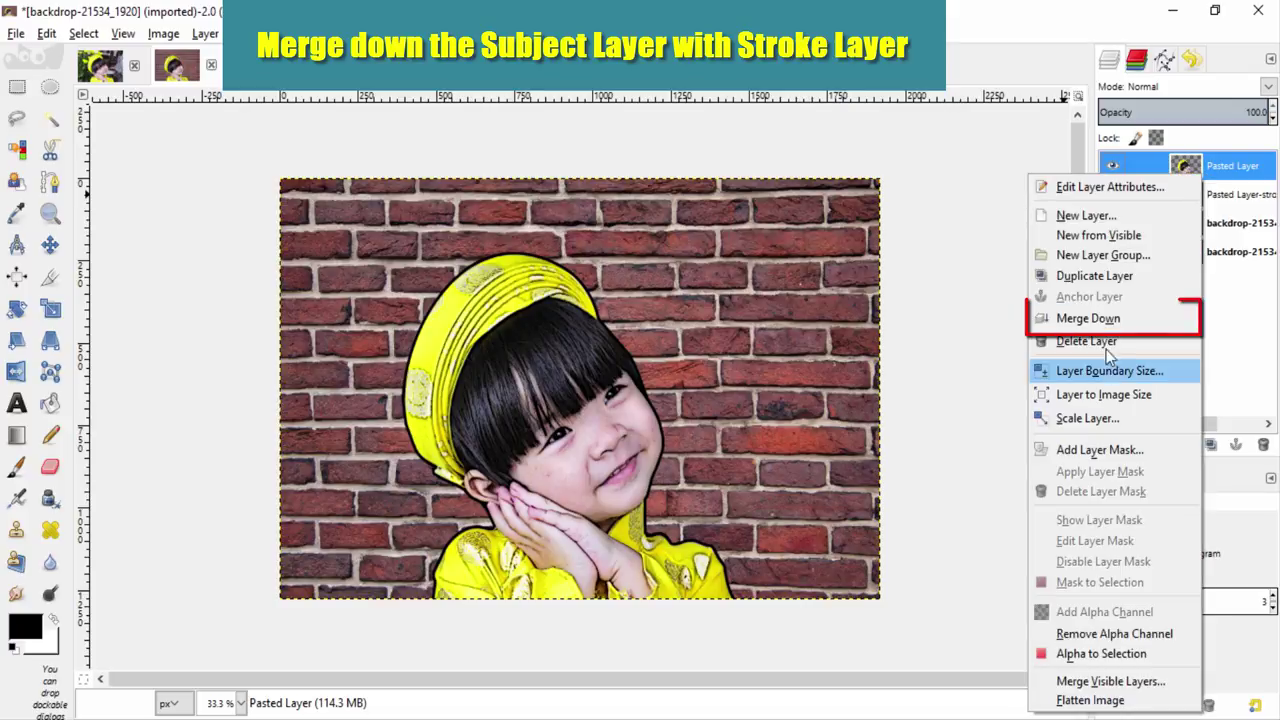
click(1118, 316)
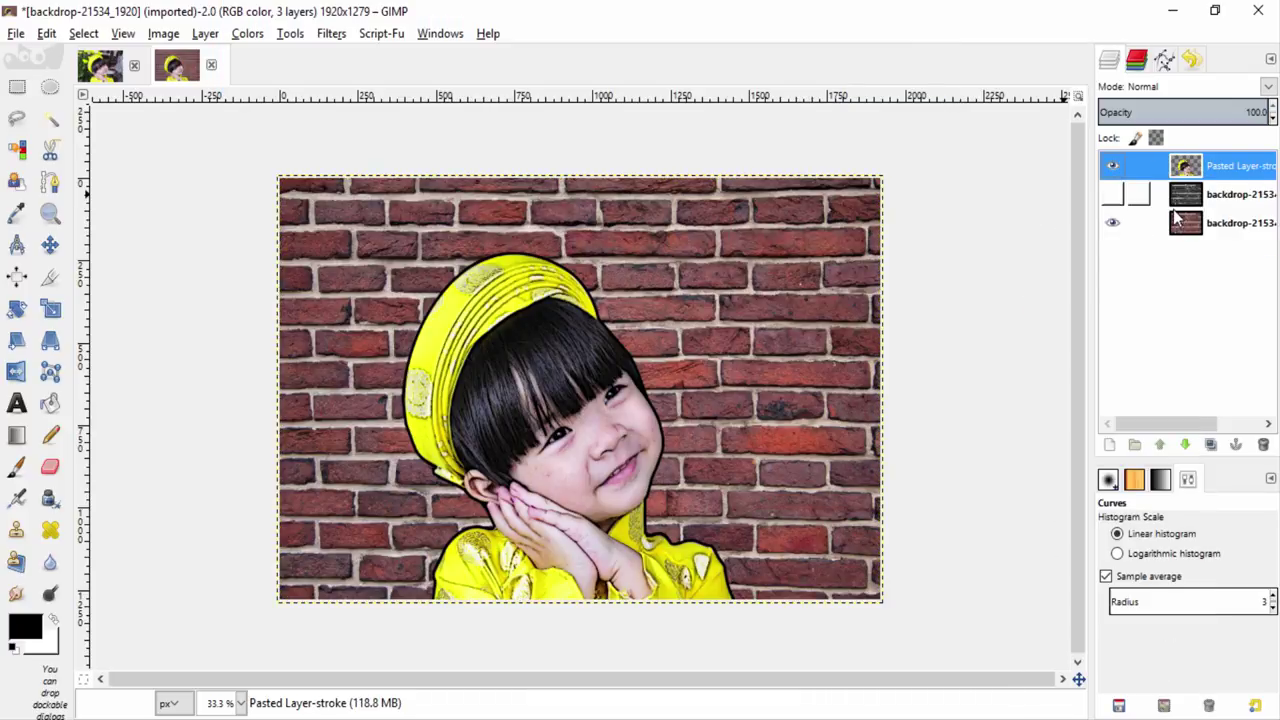
right_click(1210, 174)
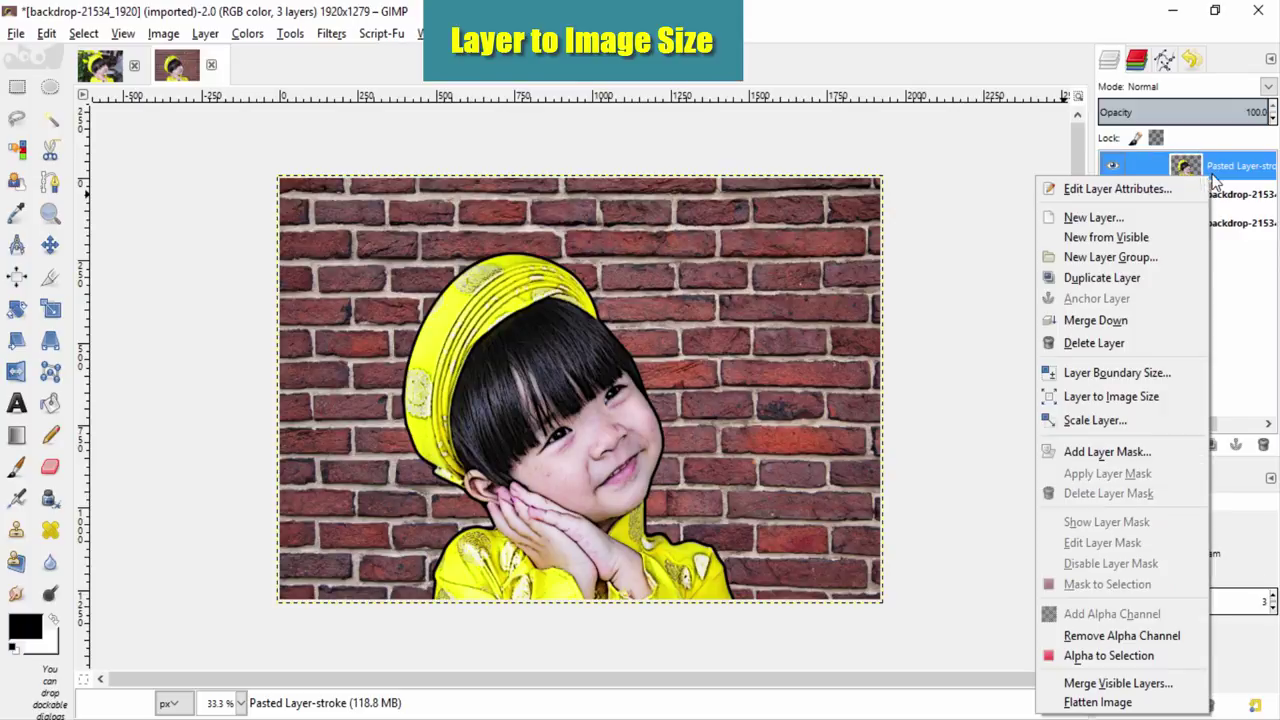
click(1116, 396)
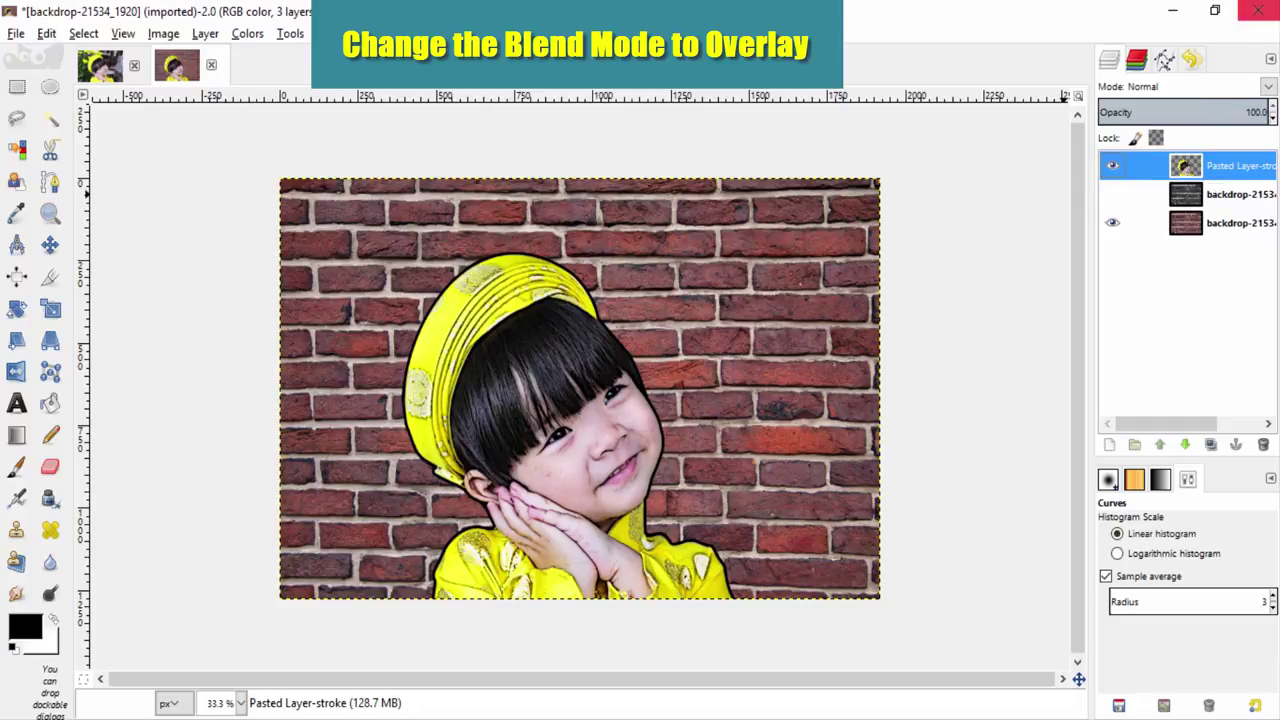
- Set the merged girl layer's blend mode to Overlay
click(1268, 87)
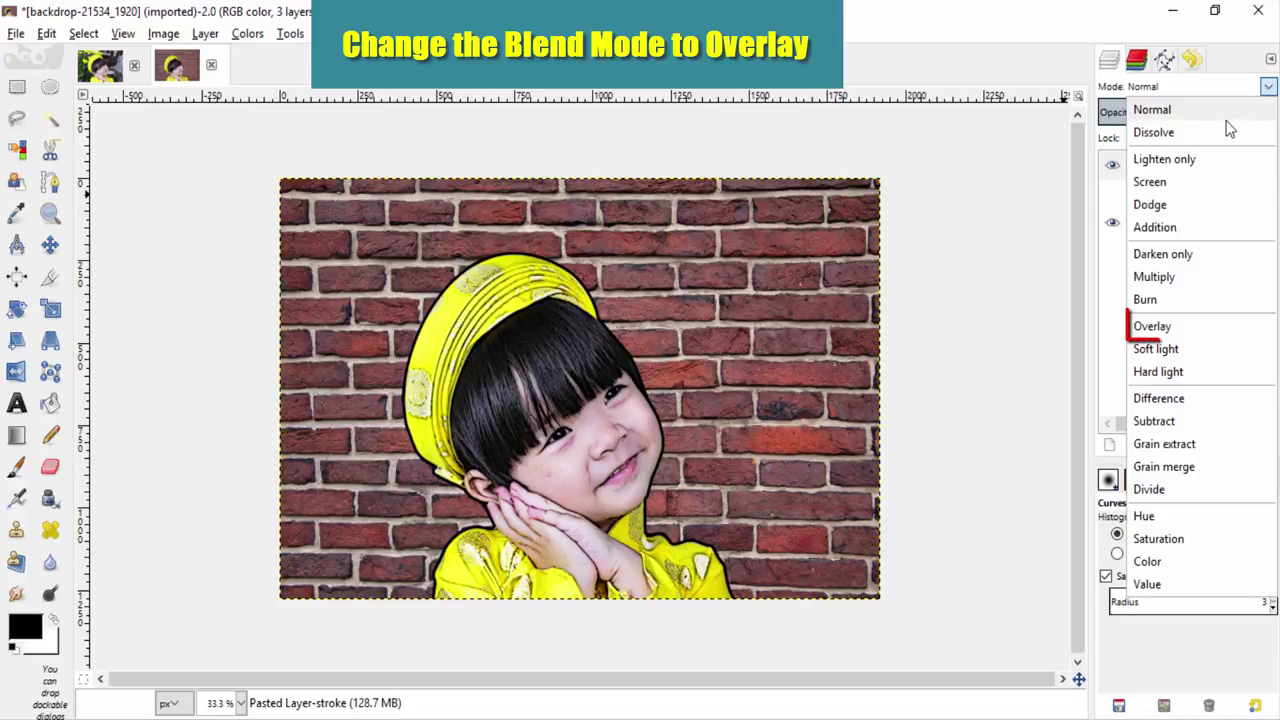
click(1186, 328)
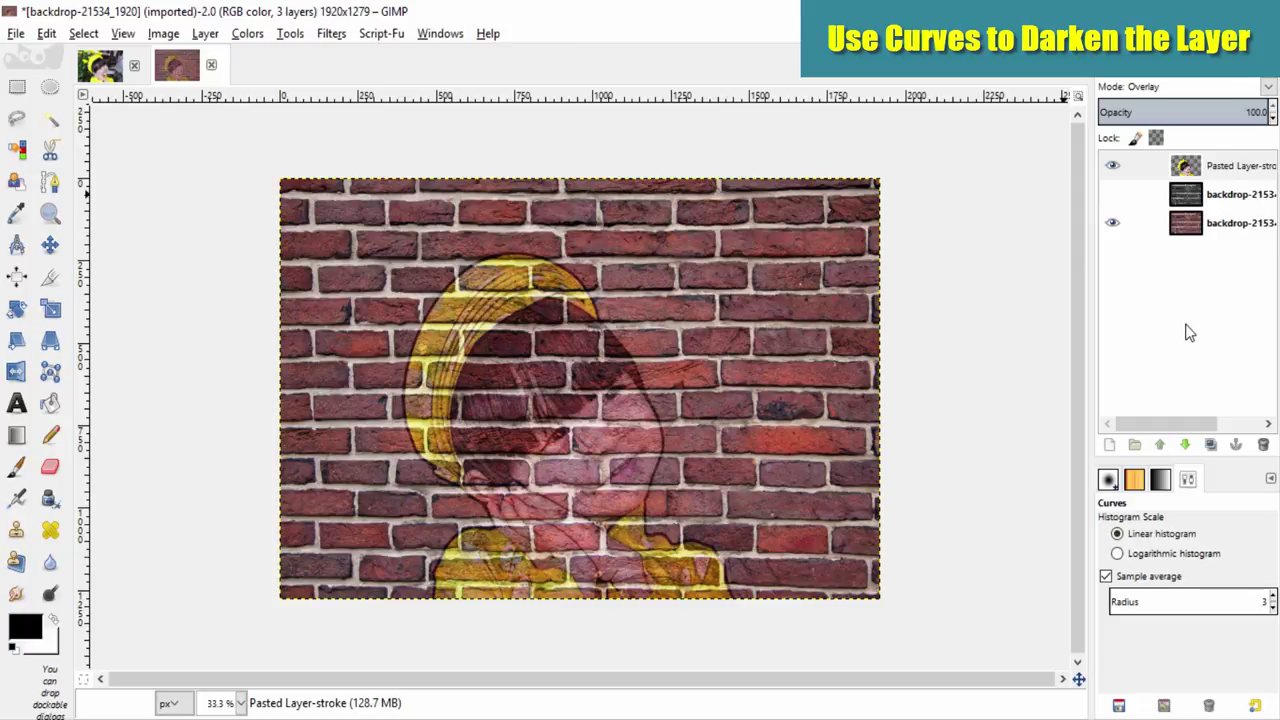
click(1212, 165)
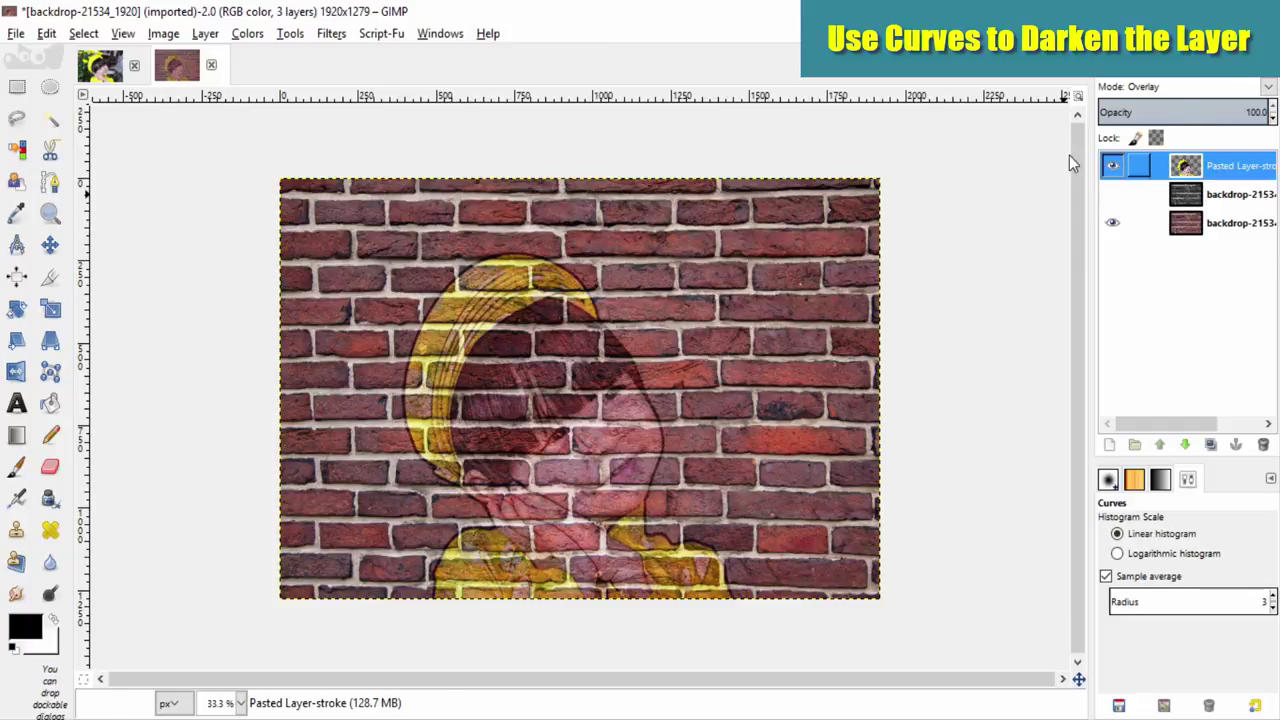
- Apply an S-shaped Value curve in Curves to deepen the child drawing's contrast
click(246, 33)
click(271, 198)
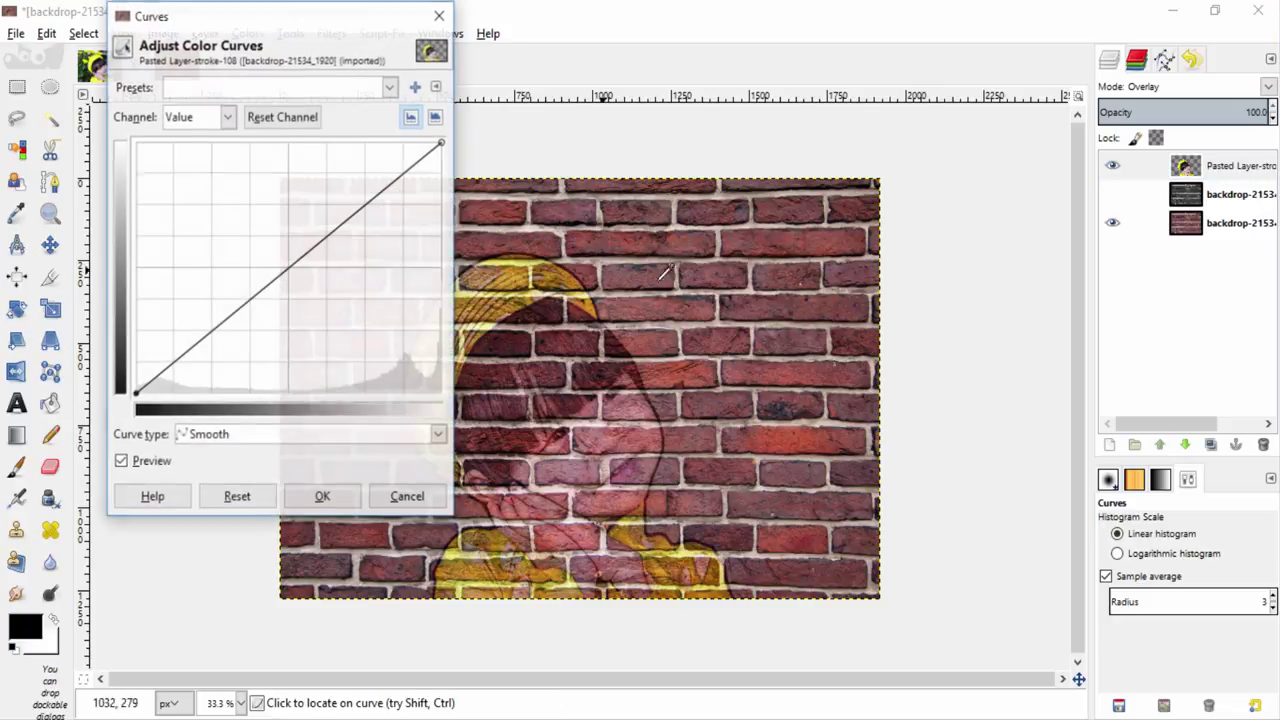
drag(340, 226, 316, 193)
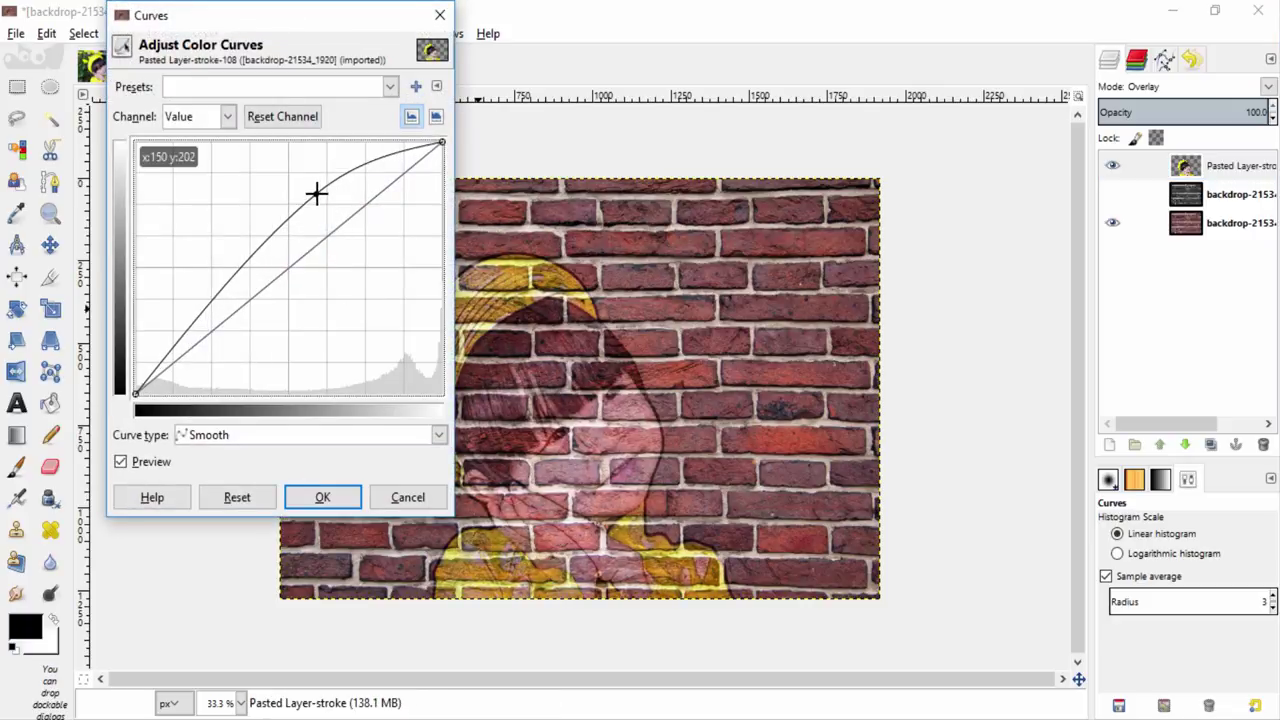
mouse_move(234, 283)
mouse_down()
mouse_move(269, 337)
mouse_move(226, 314)
mouse_move(240, 317)
mouse_up()
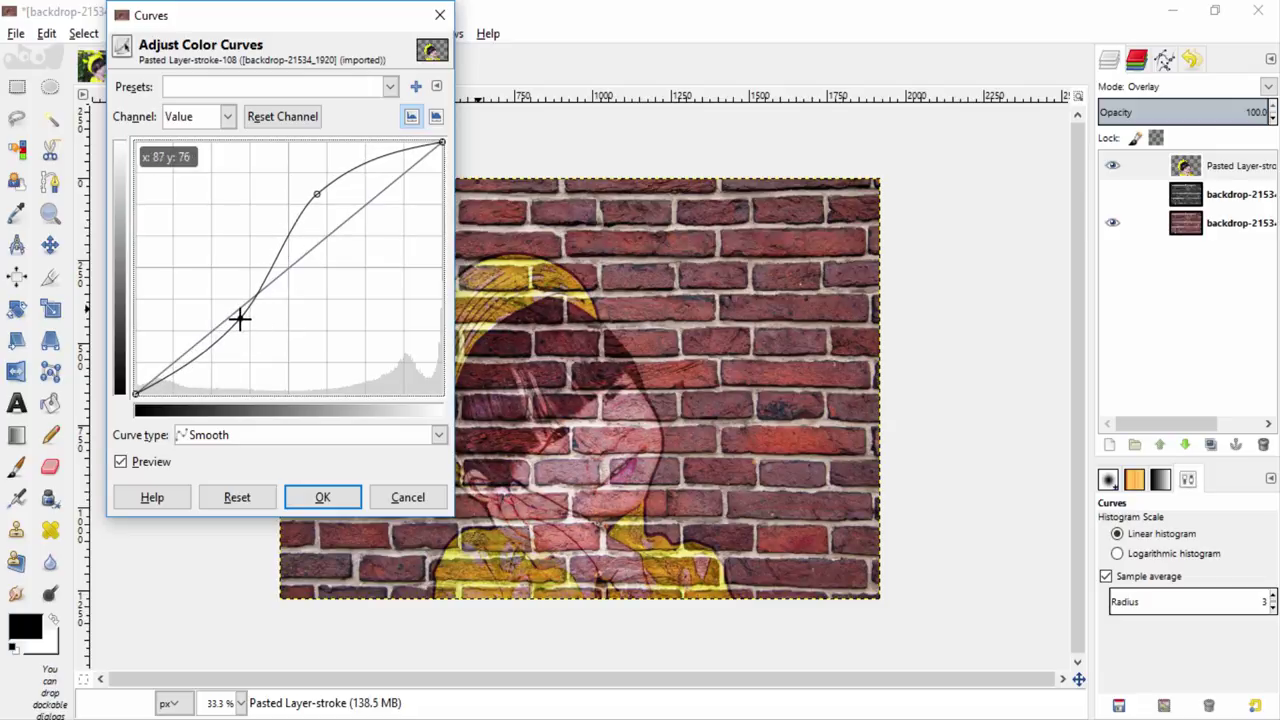
click(336, 497)
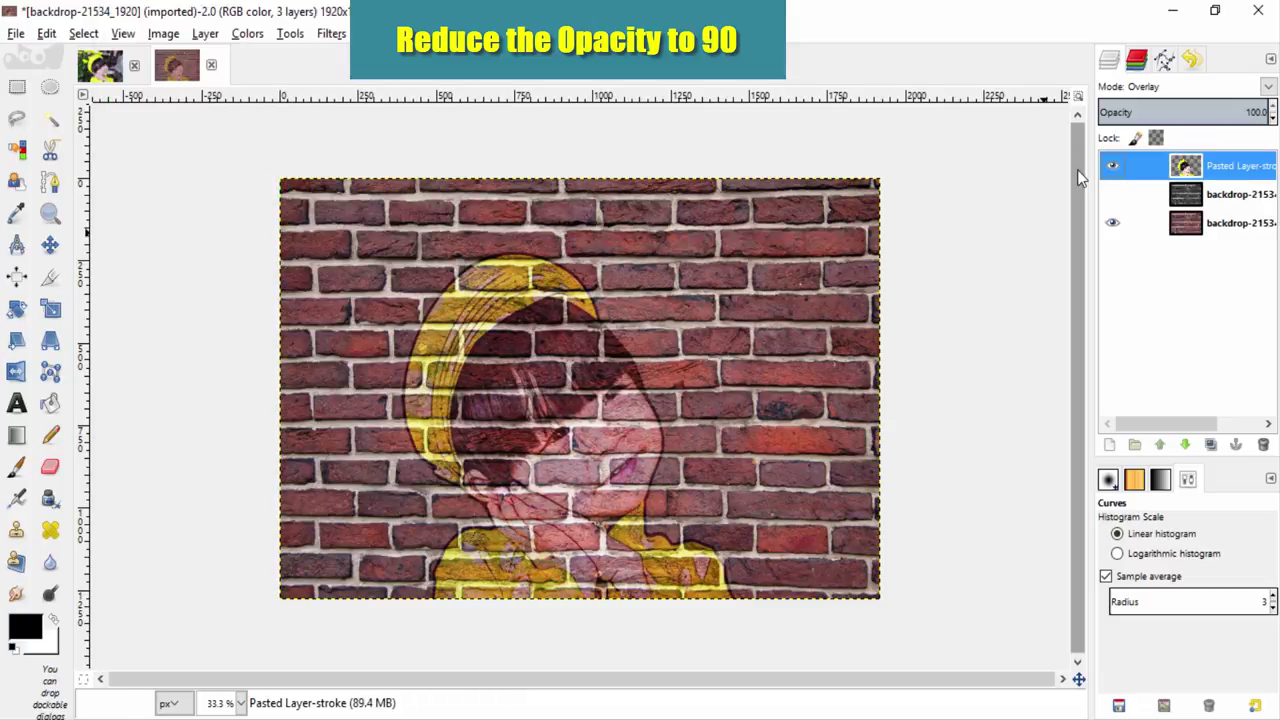
- Reduce the child drawing layer's opacity to about 90.2
double_click(1264, 111)
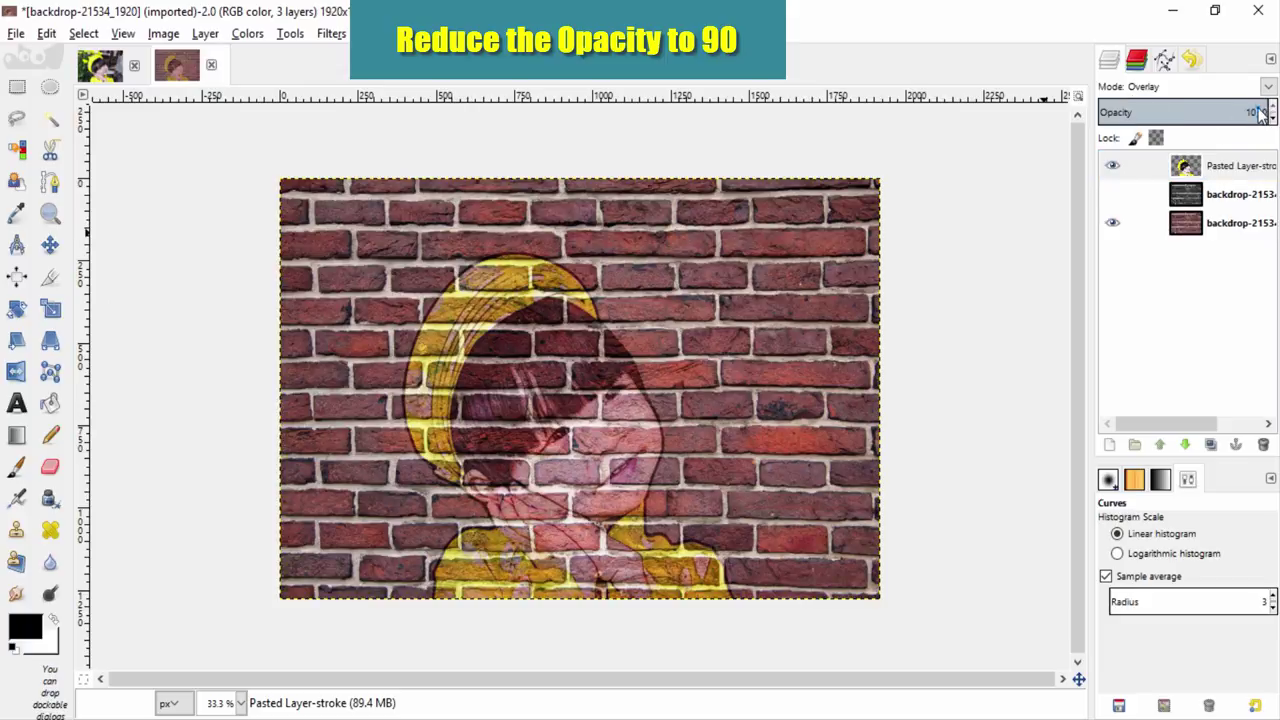
drag(1262, 113, 1253, 112)
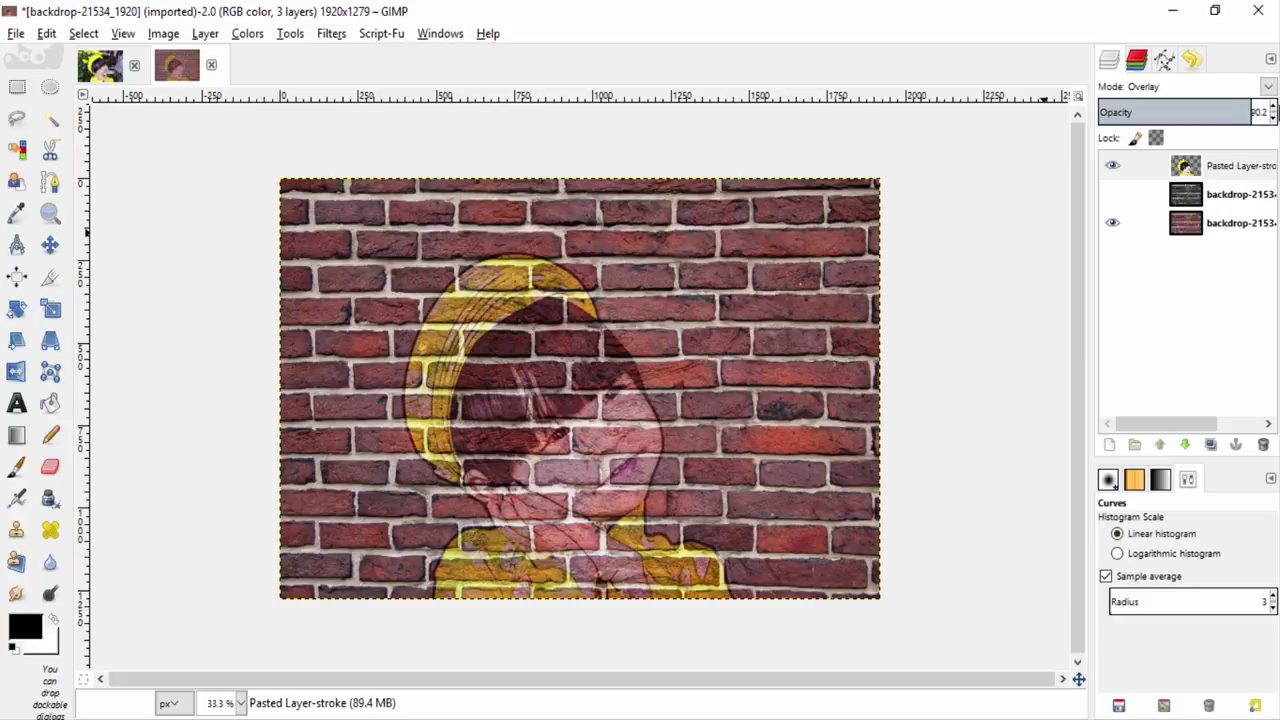
- Move the child drawing left and align it horizontally with the image
key(m)
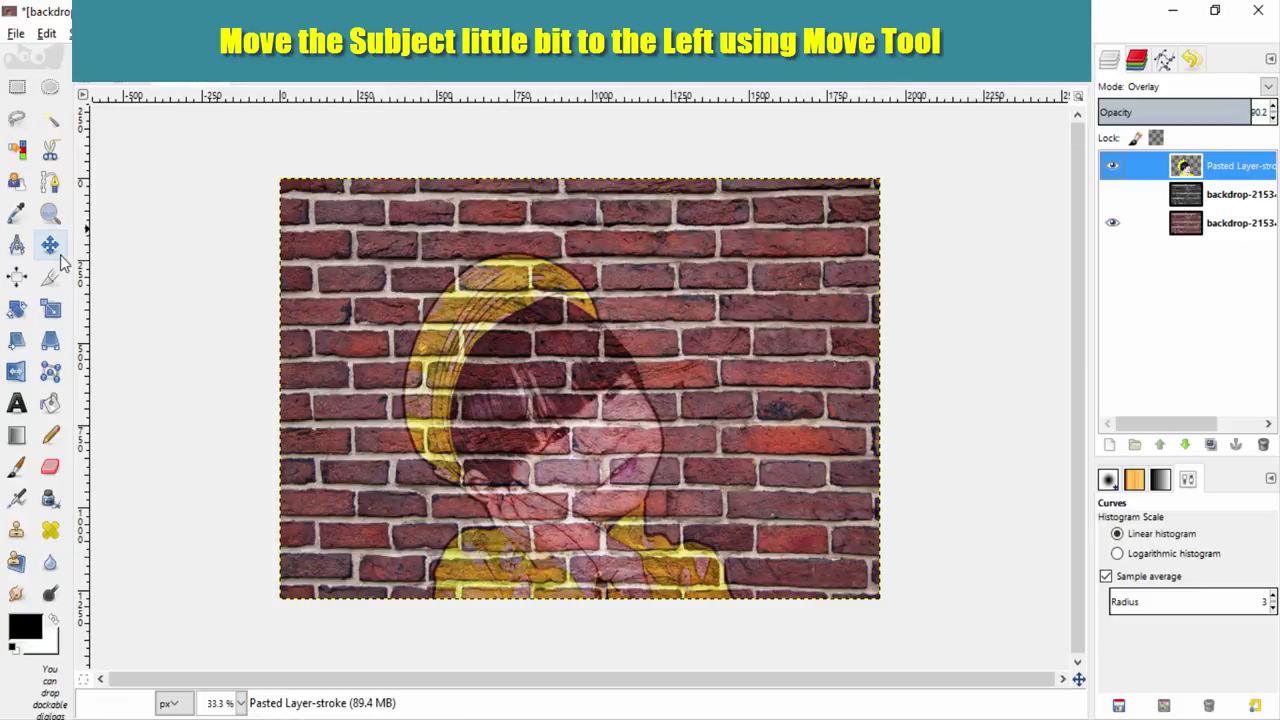
drag(548, 413, 519, 421)
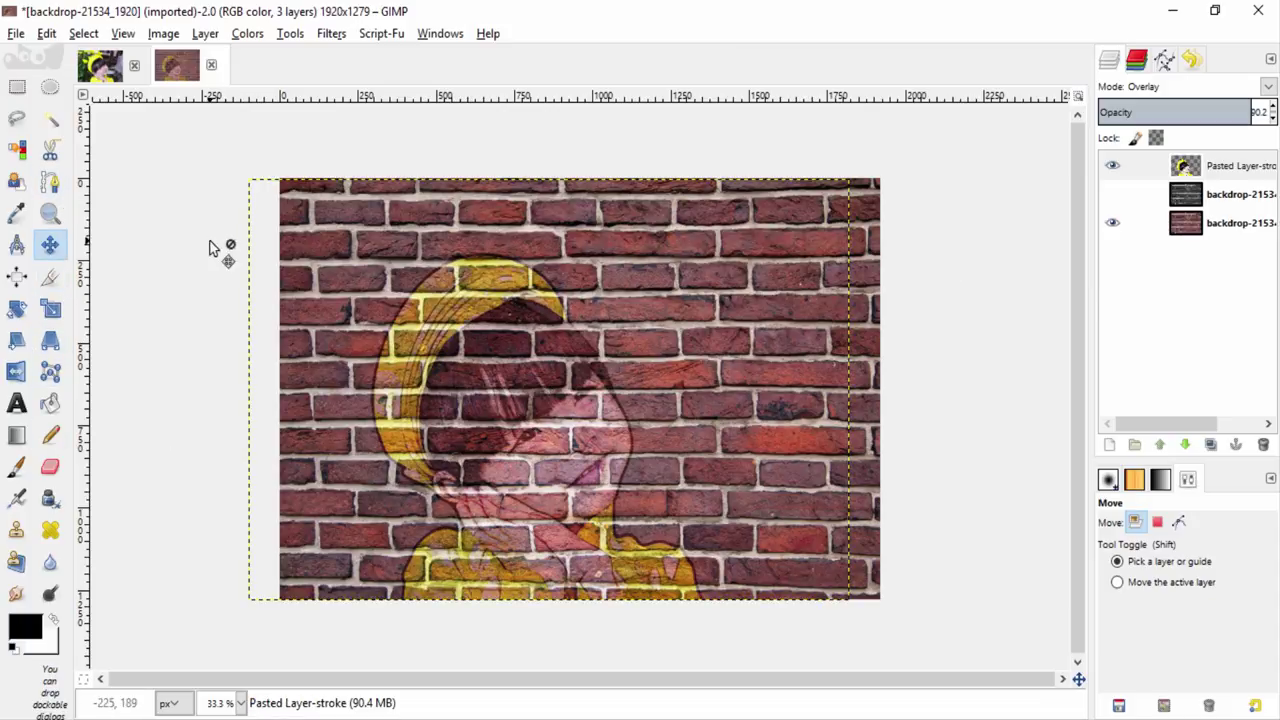
click(17, 276)
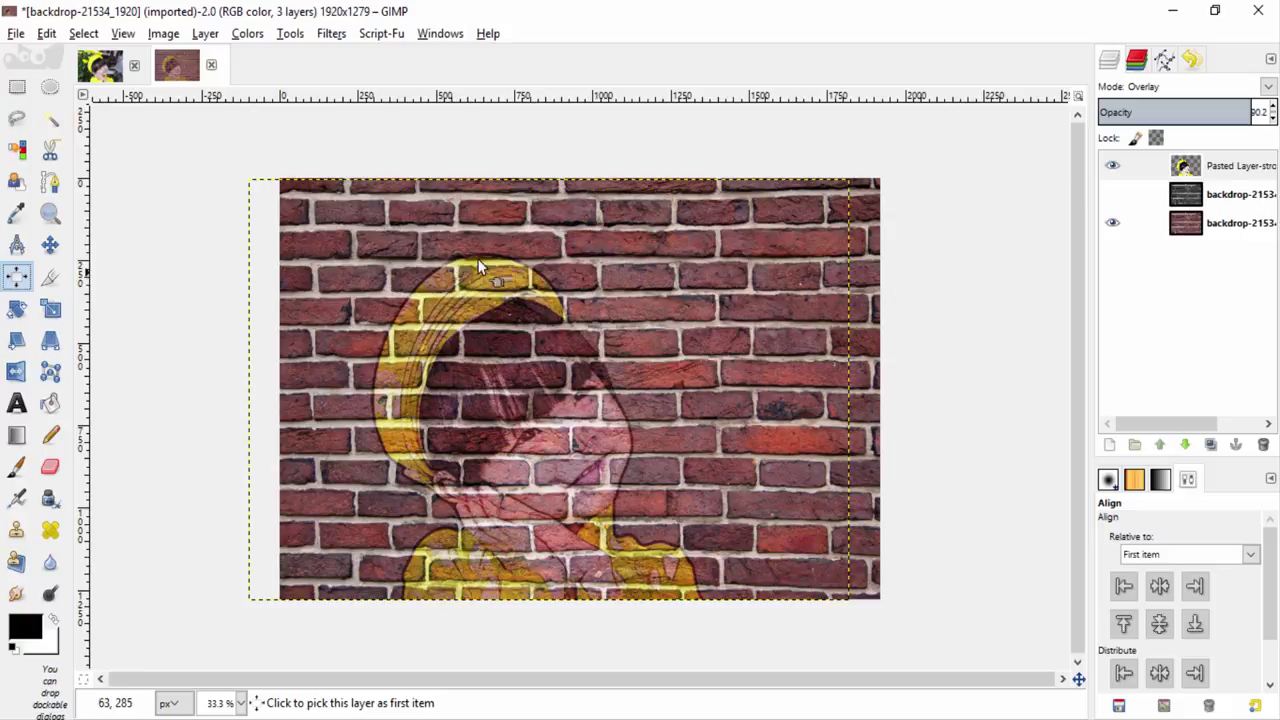
click(663, 296)
click(1159, 586)
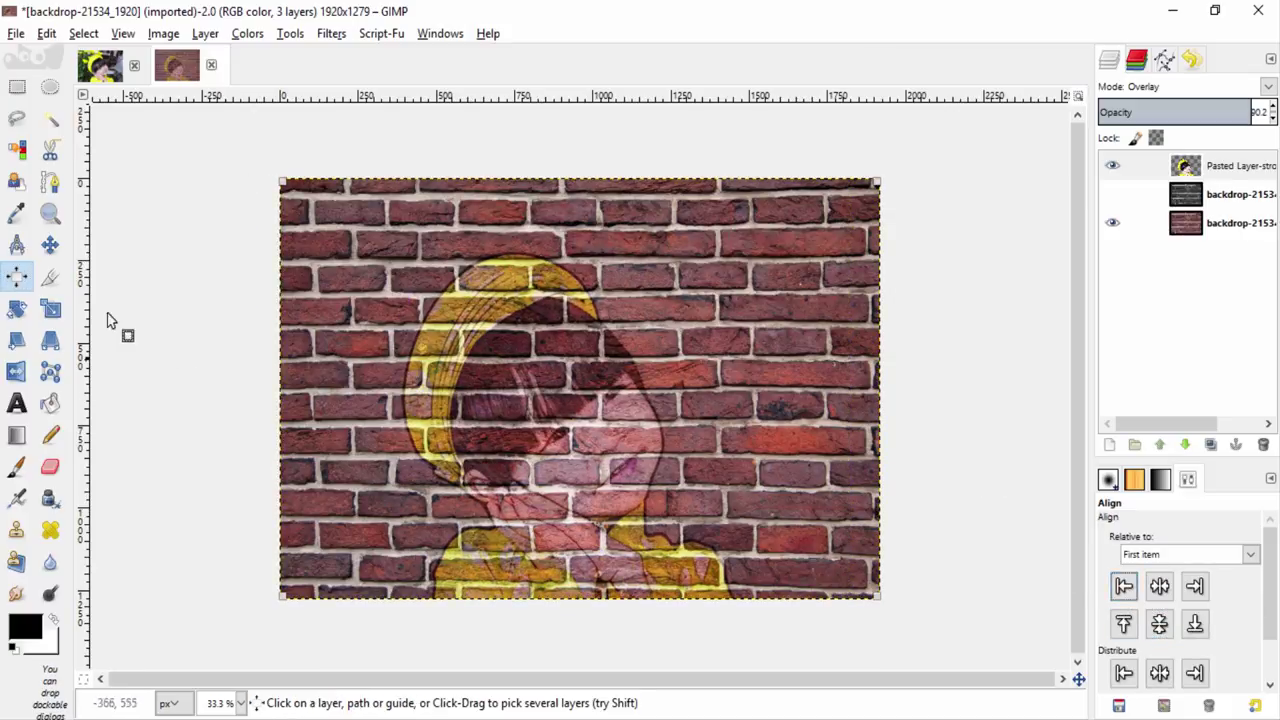
- Shift the drawing further left and centre it vertically on the image
click(50, 244)
drag(503, 362, 451, 362)
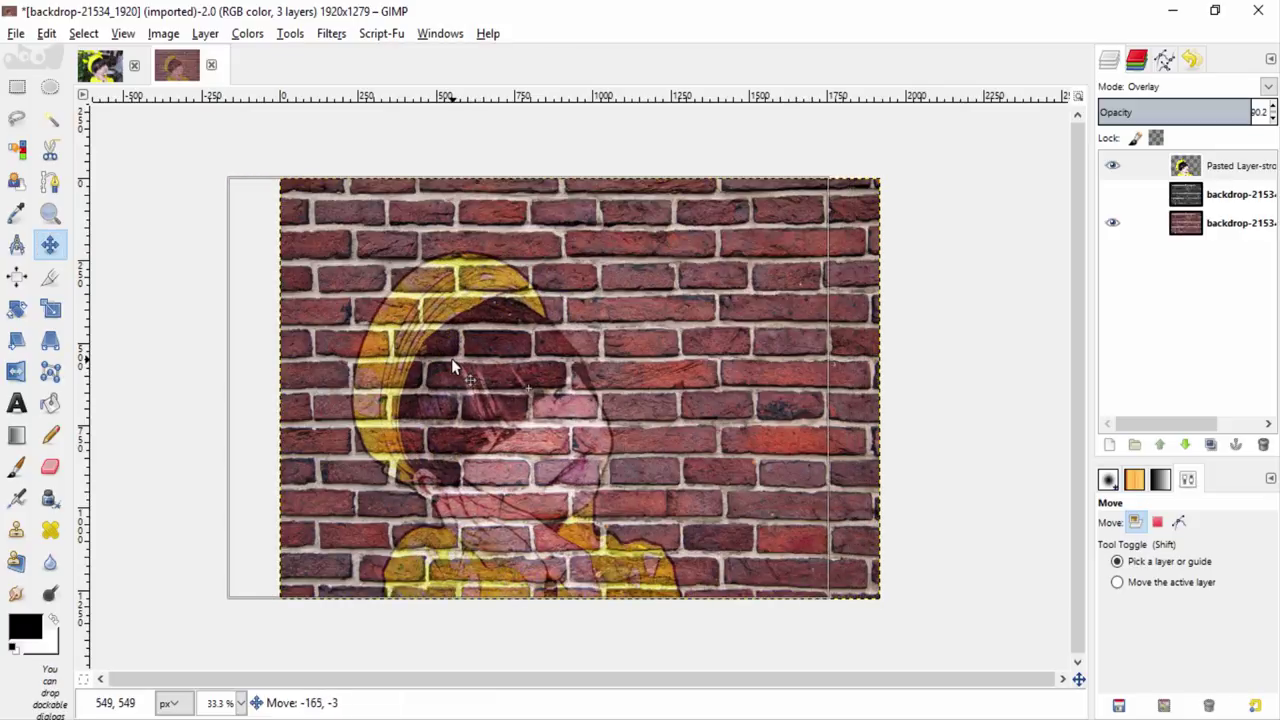
click(17, 277)
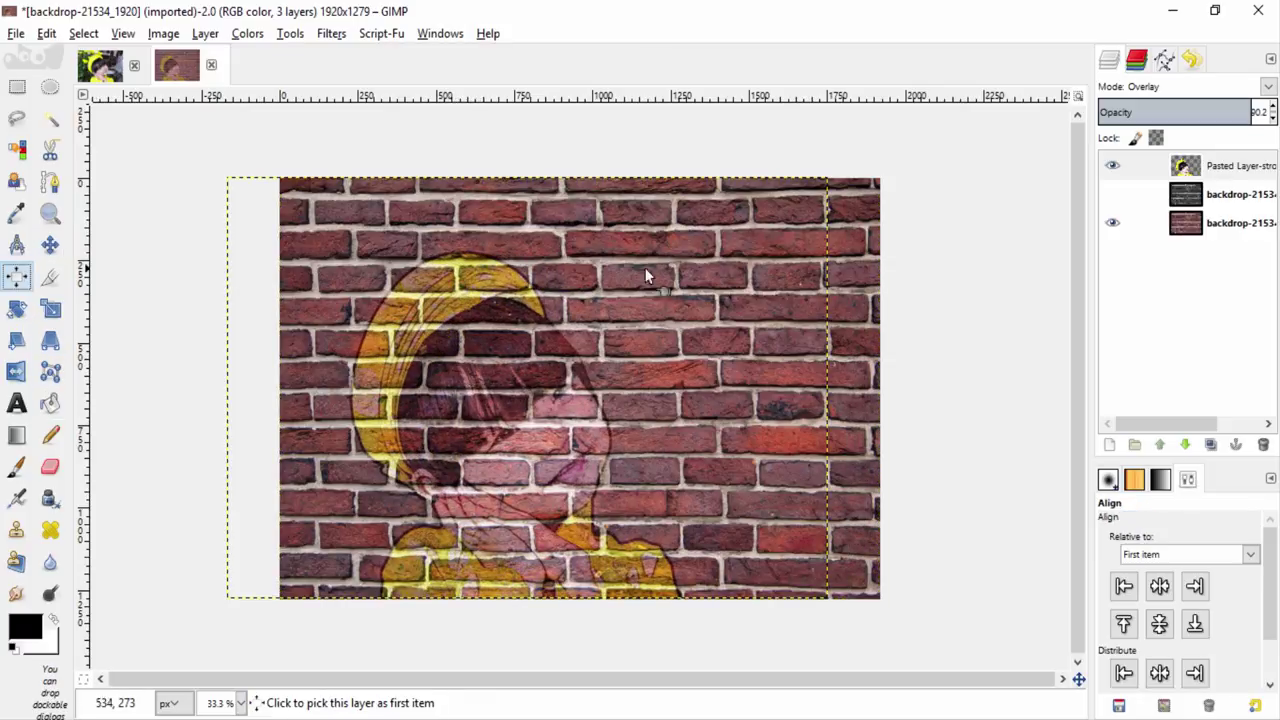
click(762, 383)
click(1159, 627)
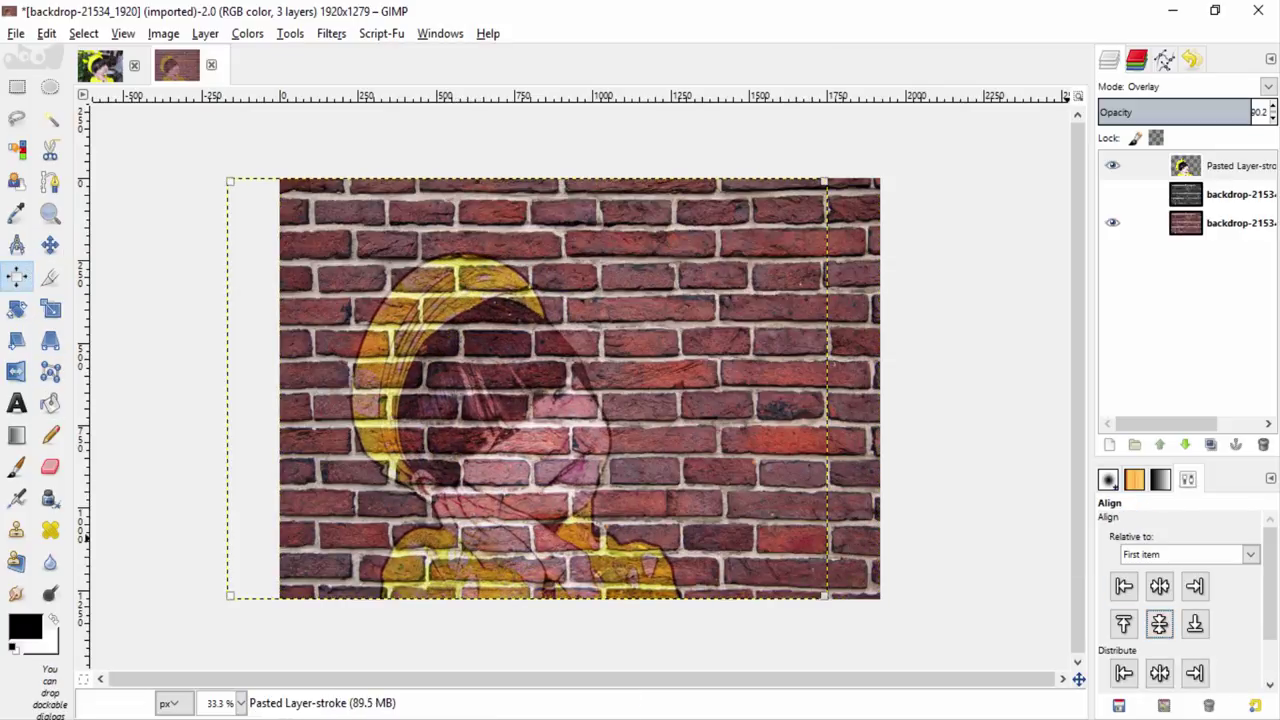
click(1232, 166)
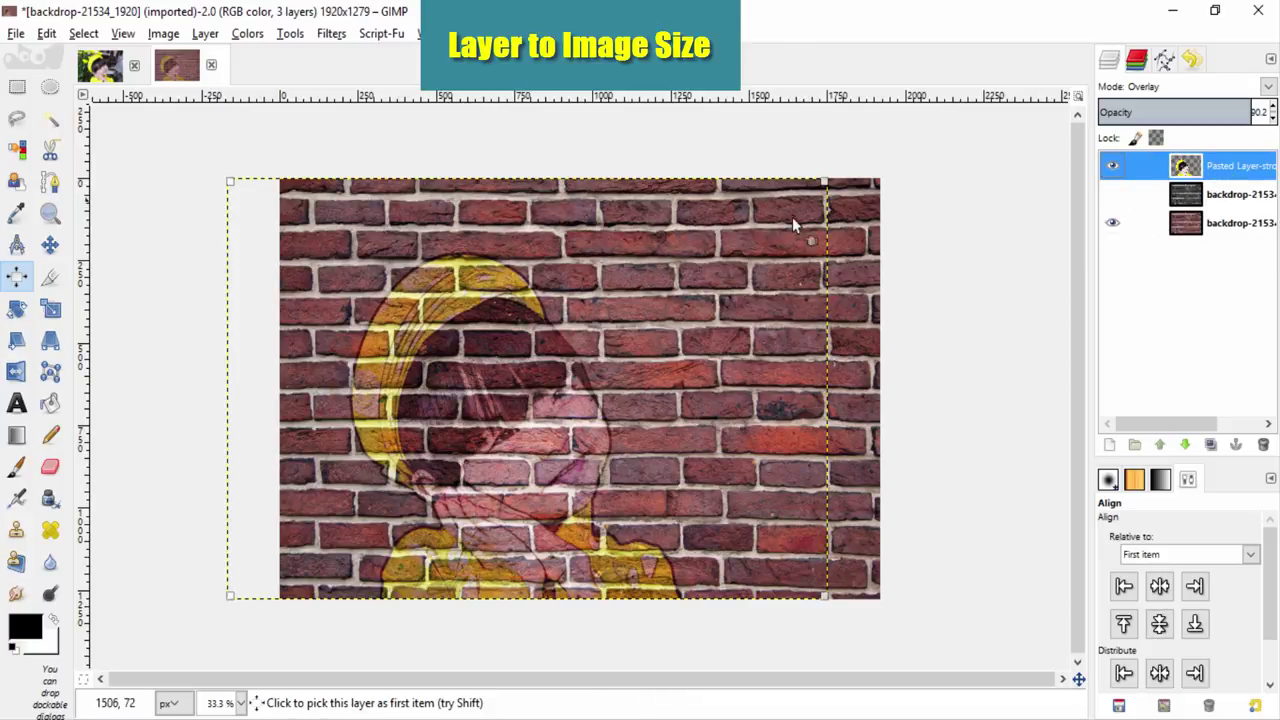
- Resize the shifted drawing layer to the image size, clipping it to the canvas
right_click(1186, 168)
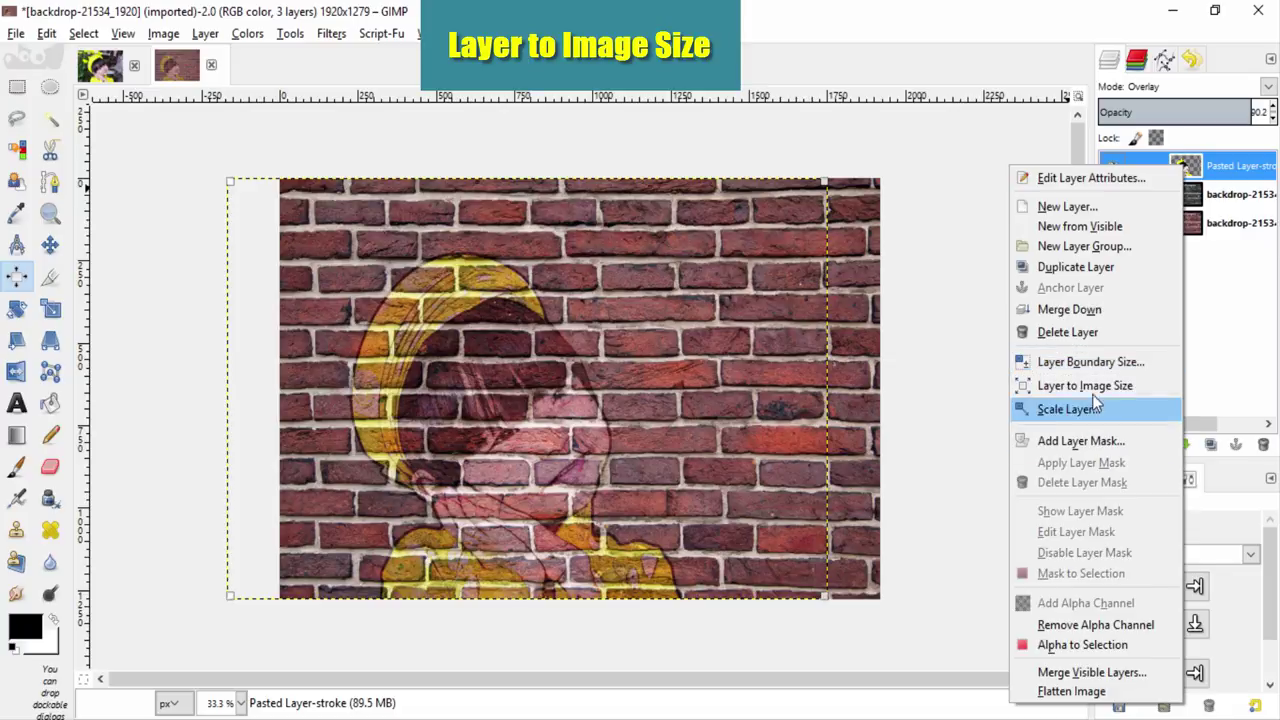
click(1090, 385)
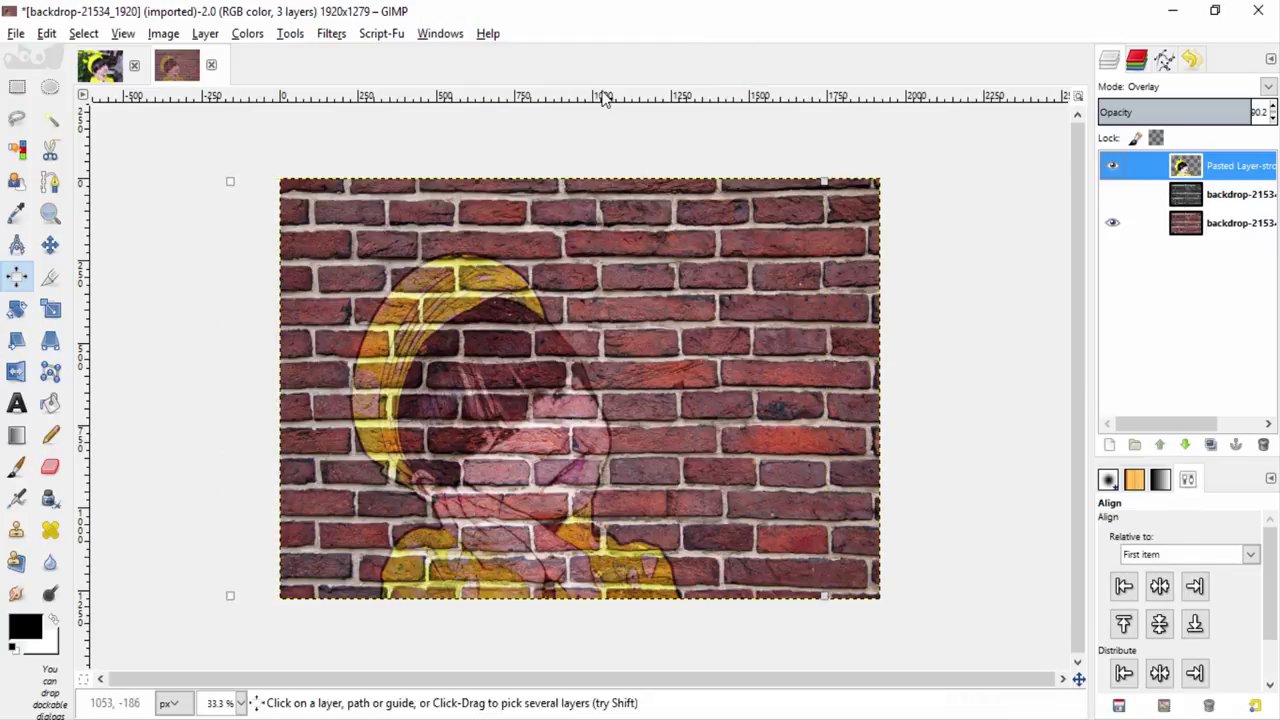
click(330, 33)
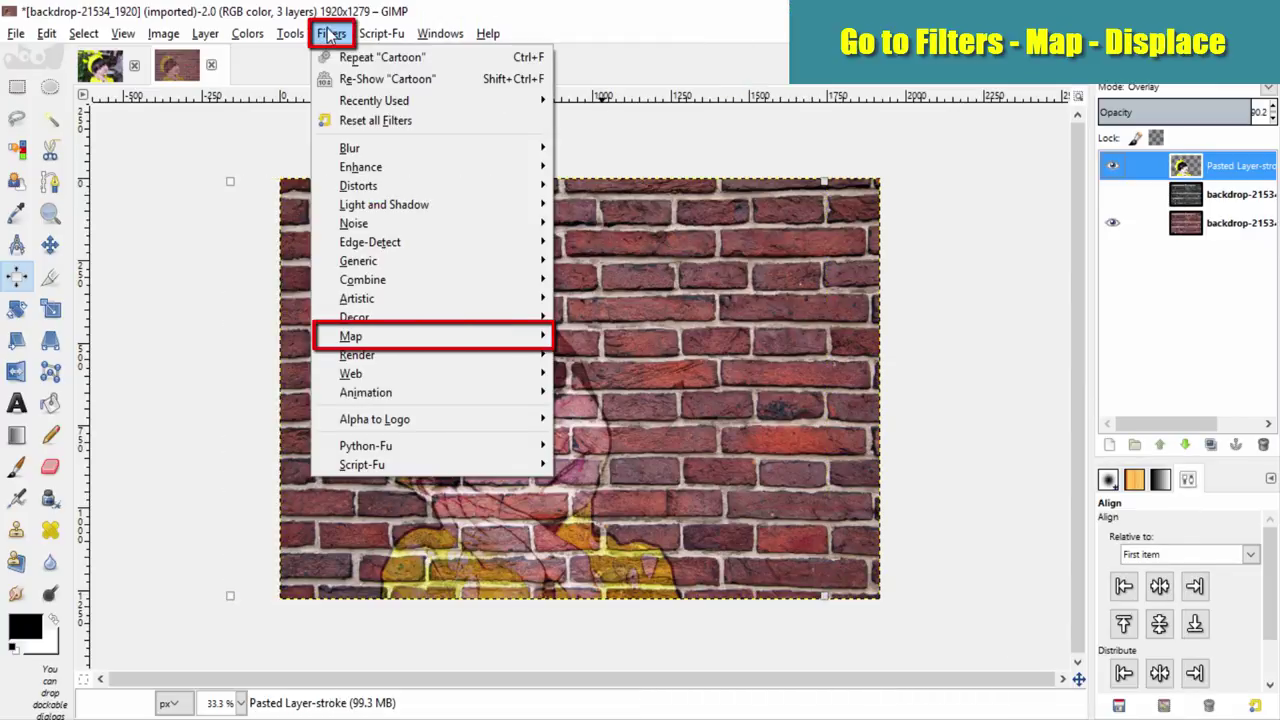
mouse_move(351, 336)
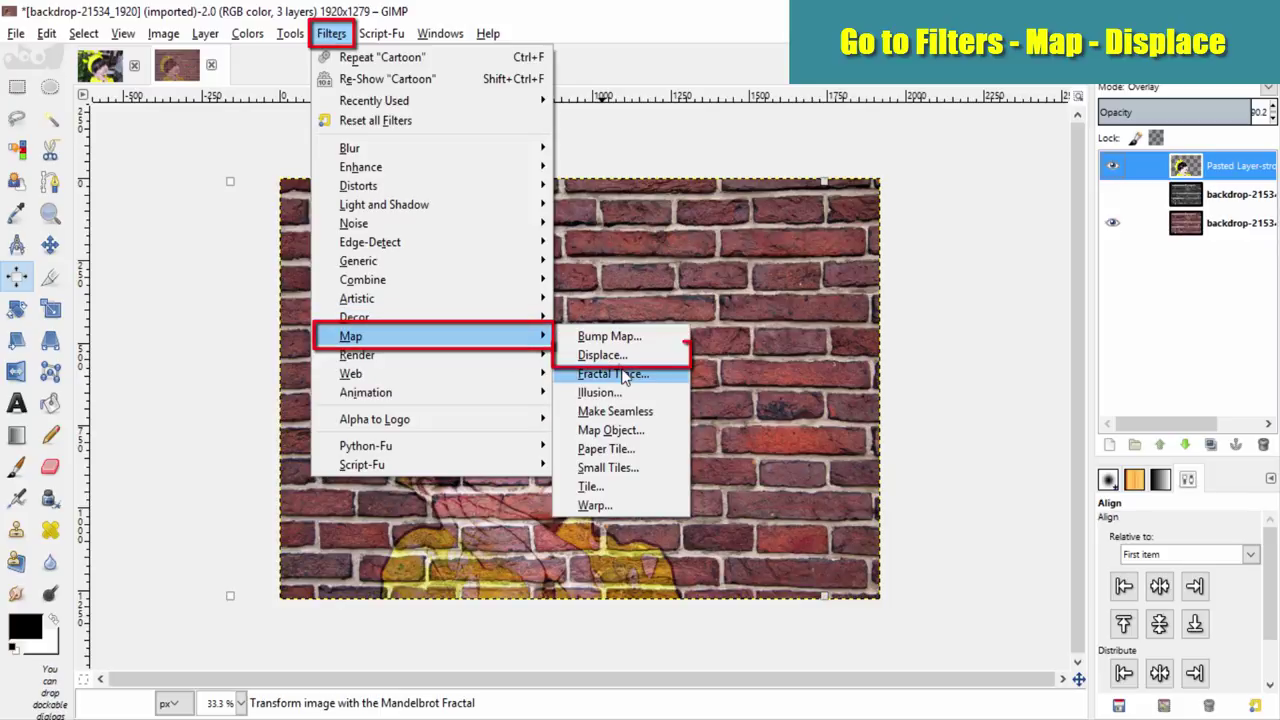
- In Displace, use the black-and-white brick wall copy as both horizontal and vertical maps
click(617, 363)
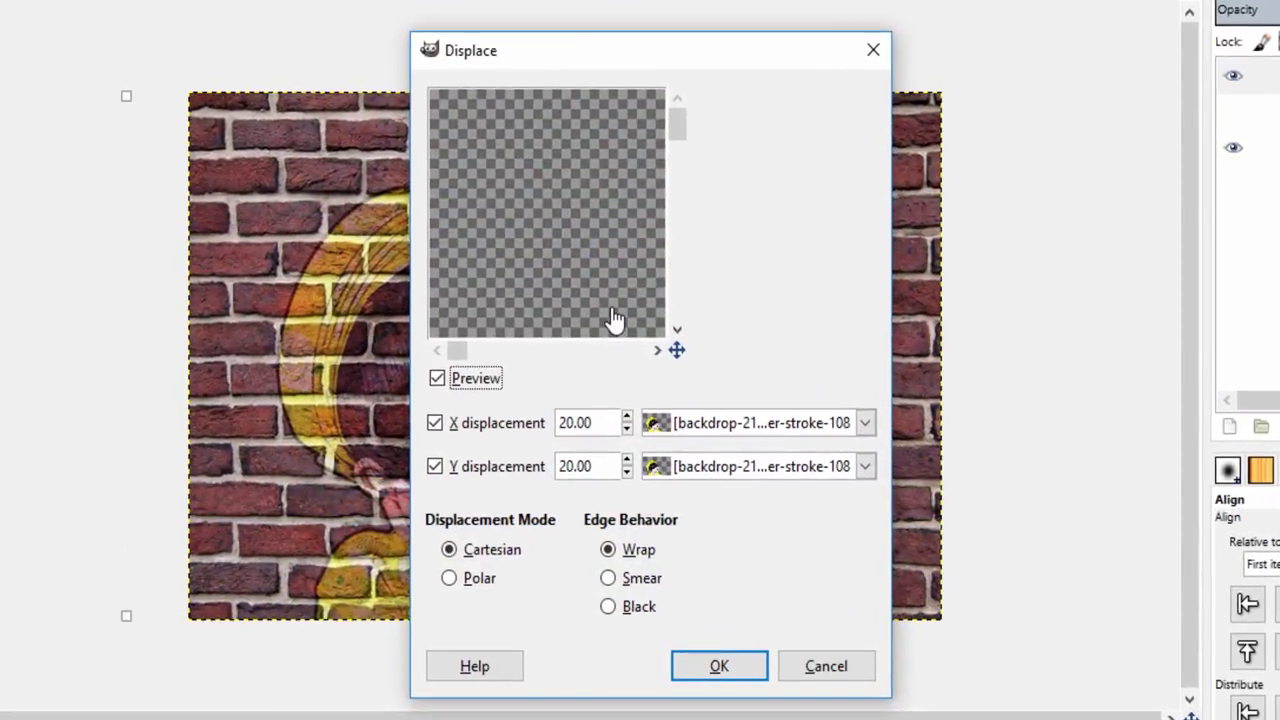
drag(429, 203, 586, 223)
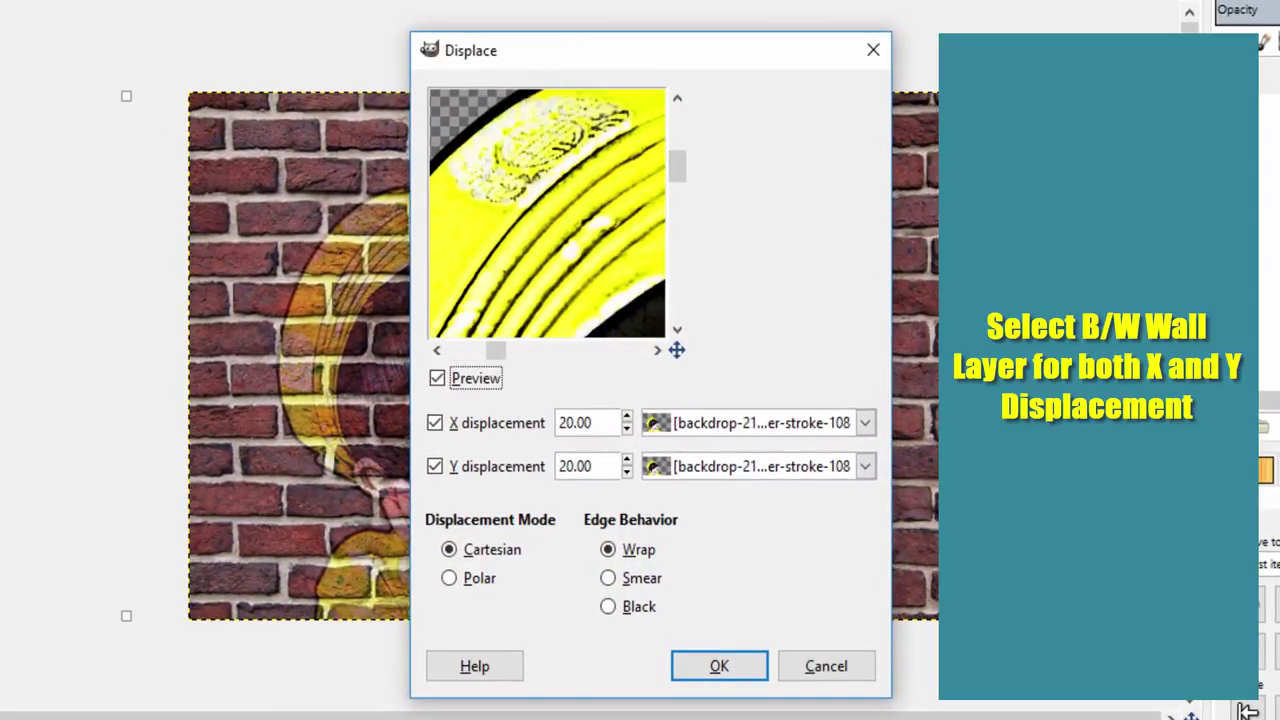
click(813, 430)
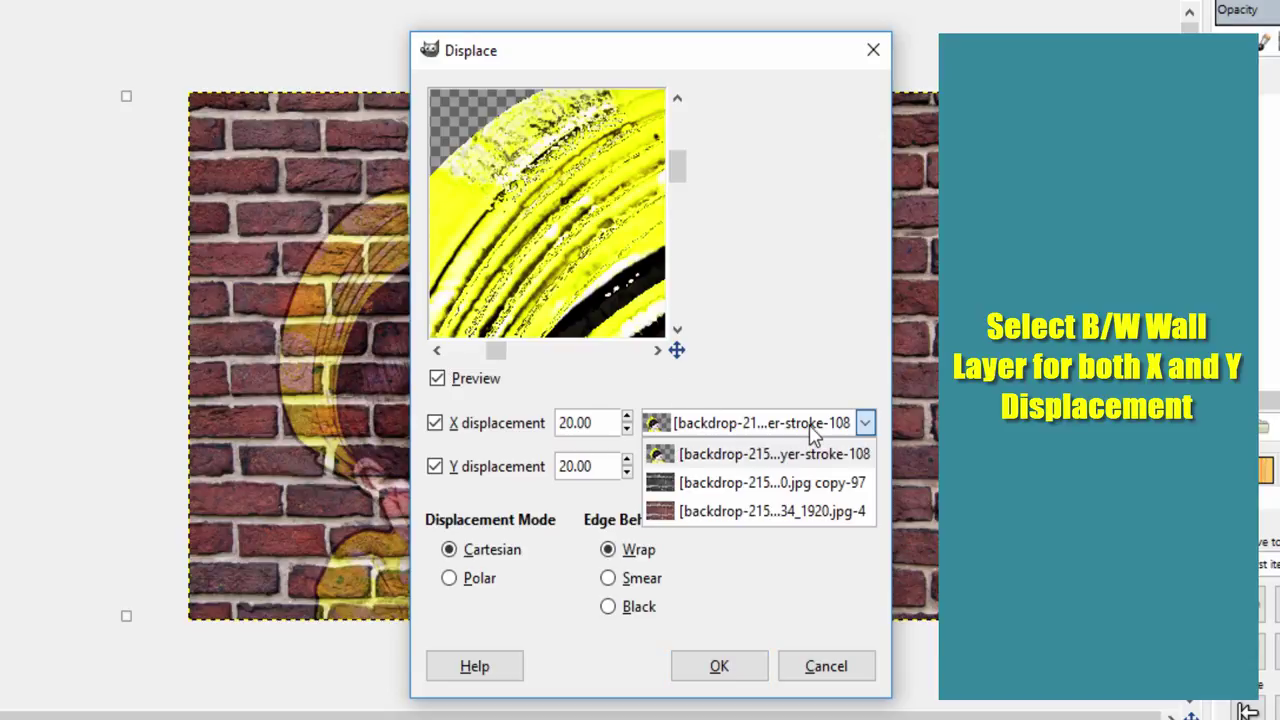
click(735, 486)
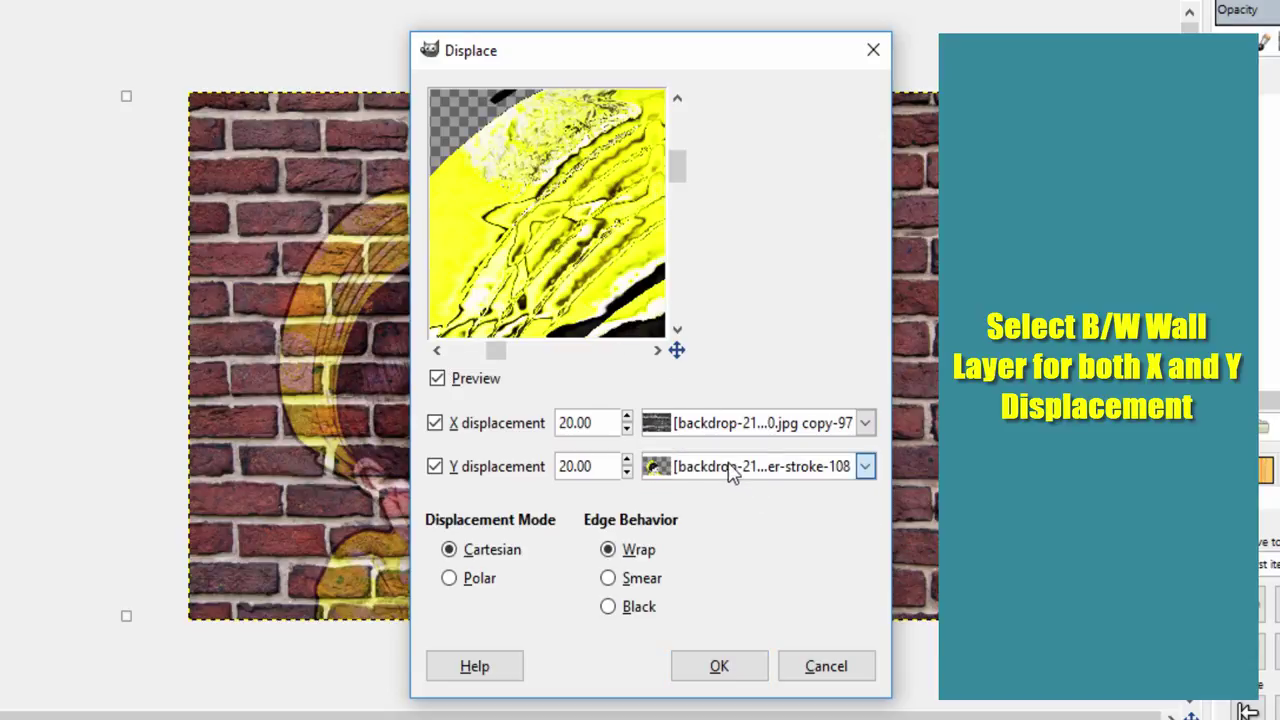
click(729, 467)
click(722, 532)
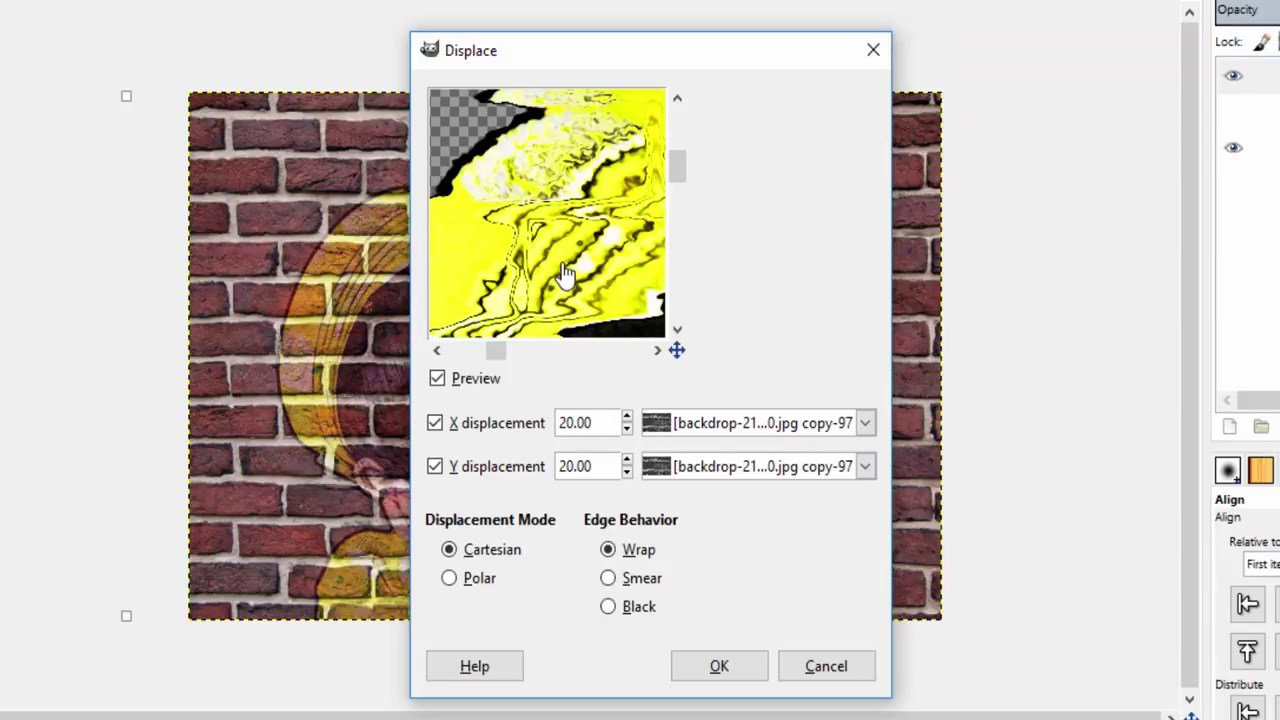
- Set X and Y displacement to 5 and apply the Displace filter to the mural
drag(626, 420, 626, 432)
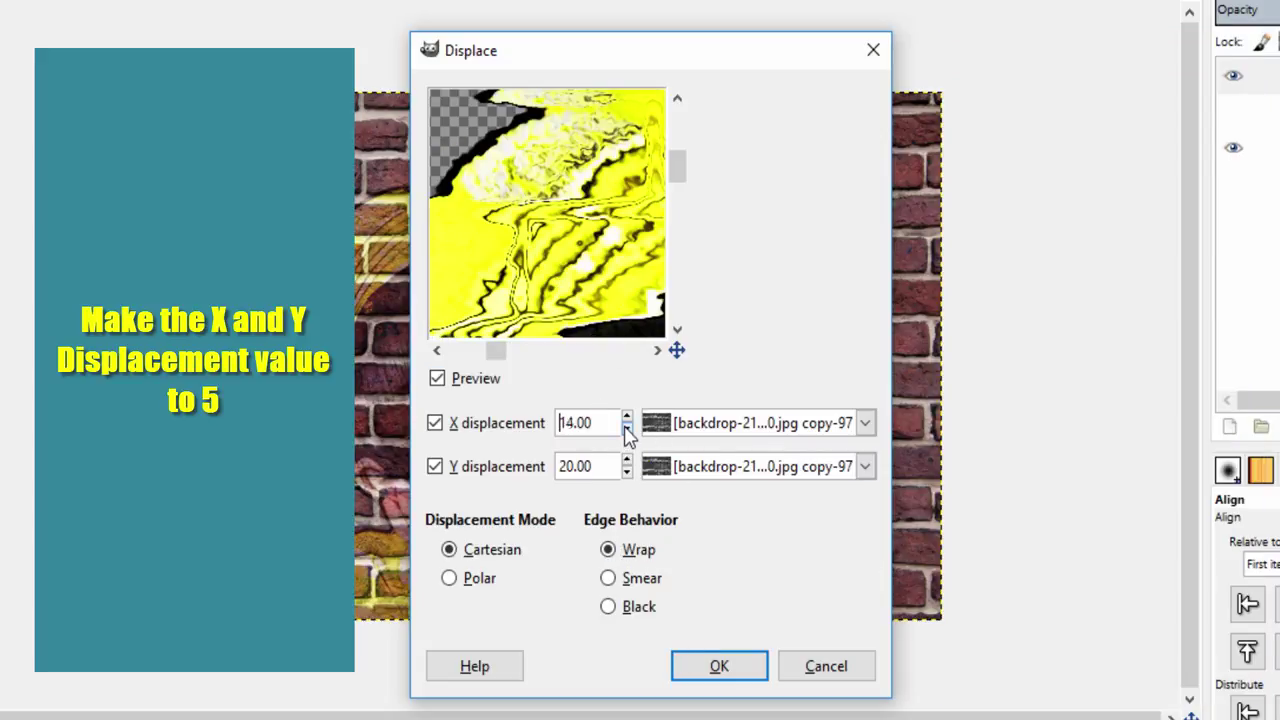
click(626, 418)
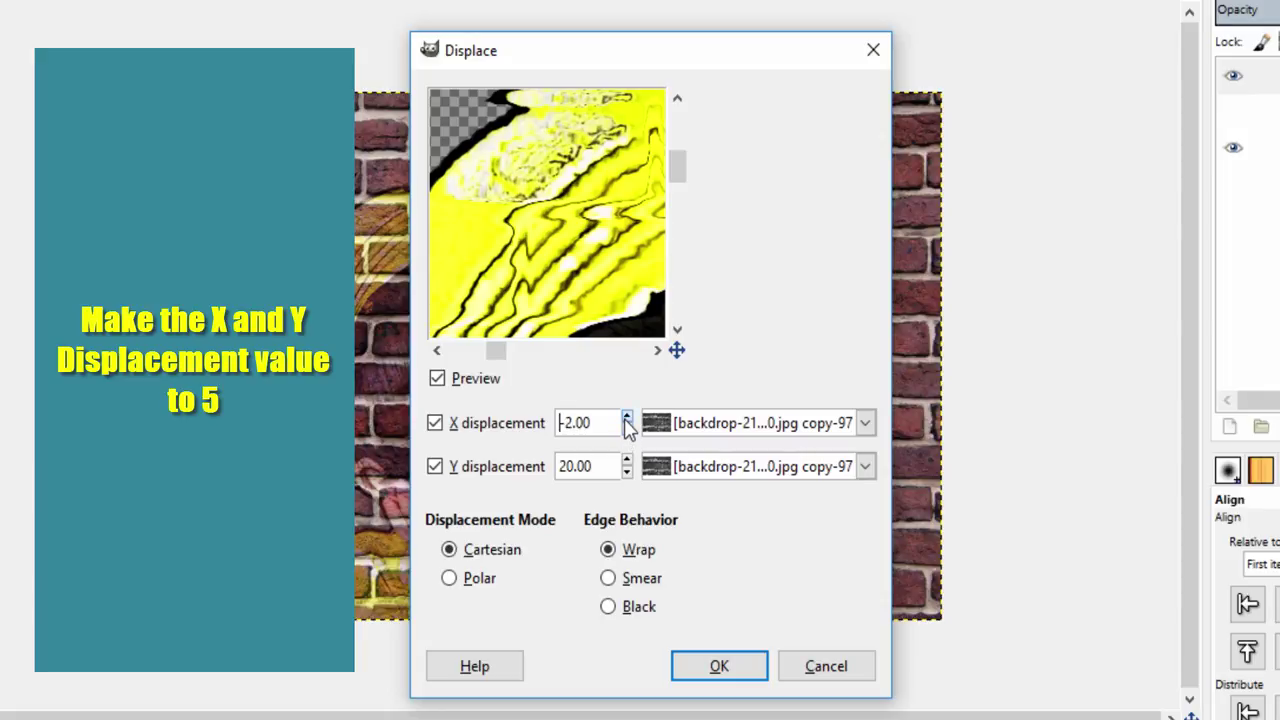
click(626, 418)
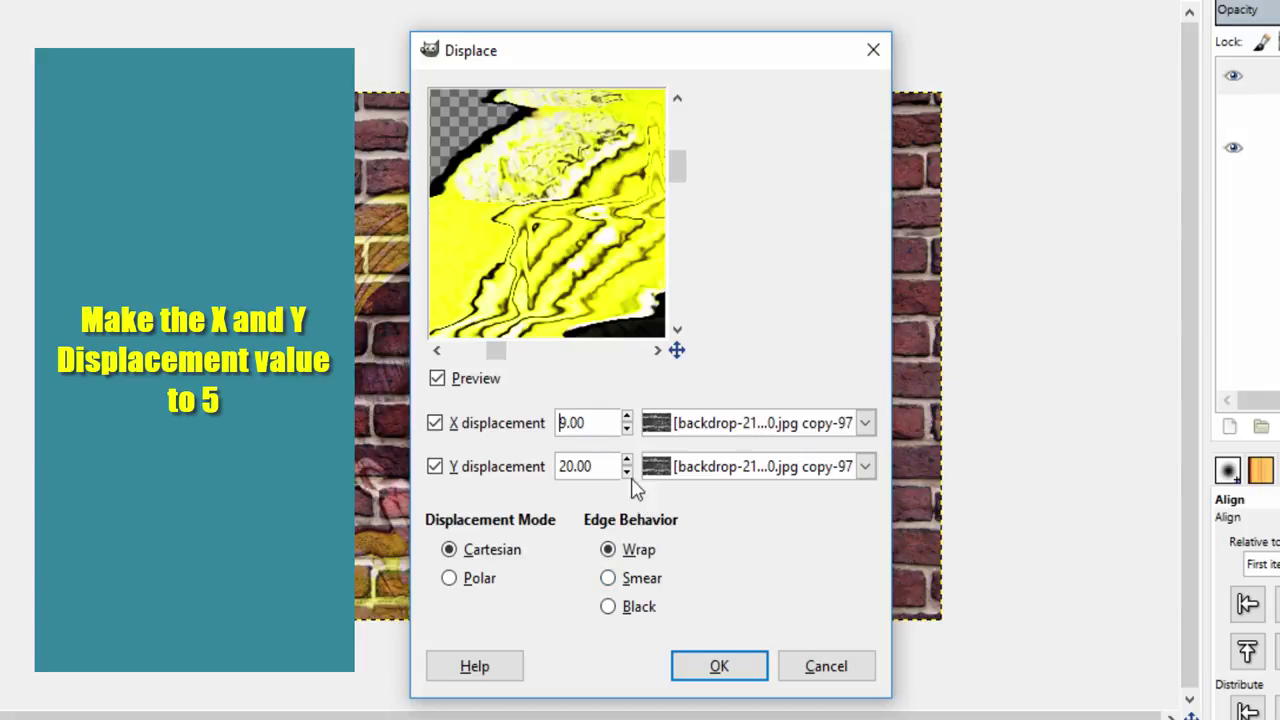
double_click(627, 429)
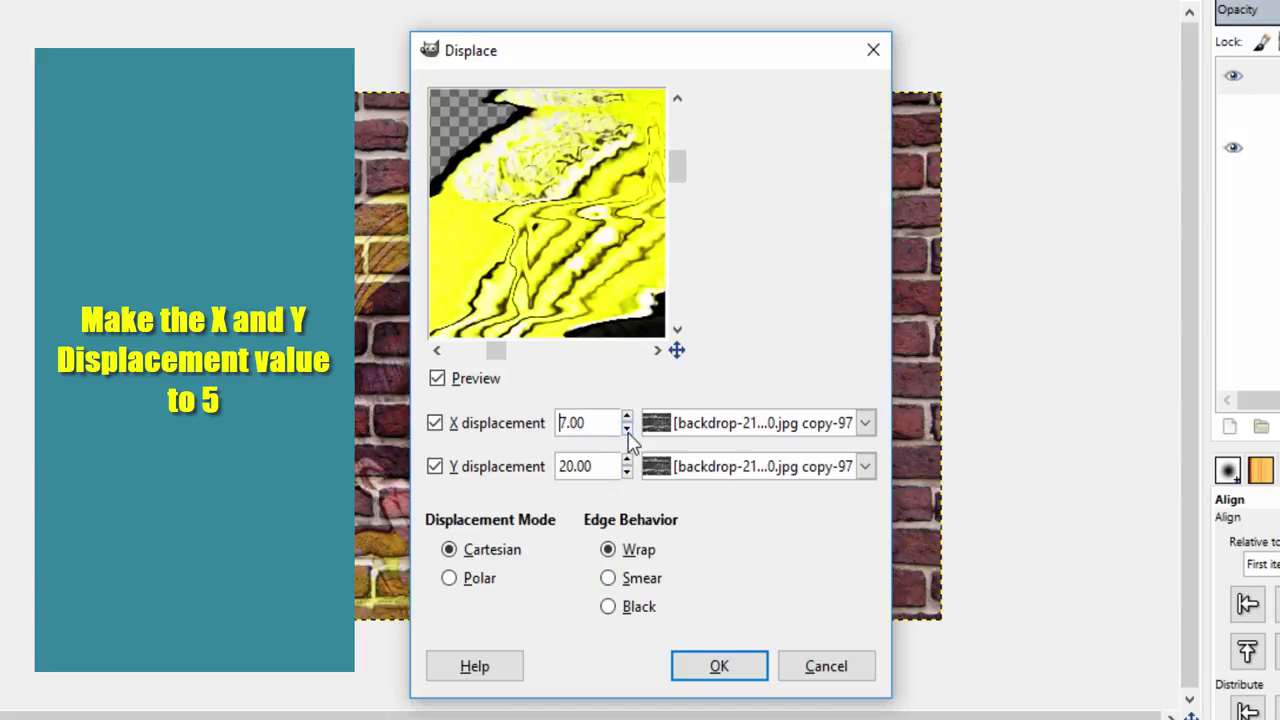
click(627, 430)
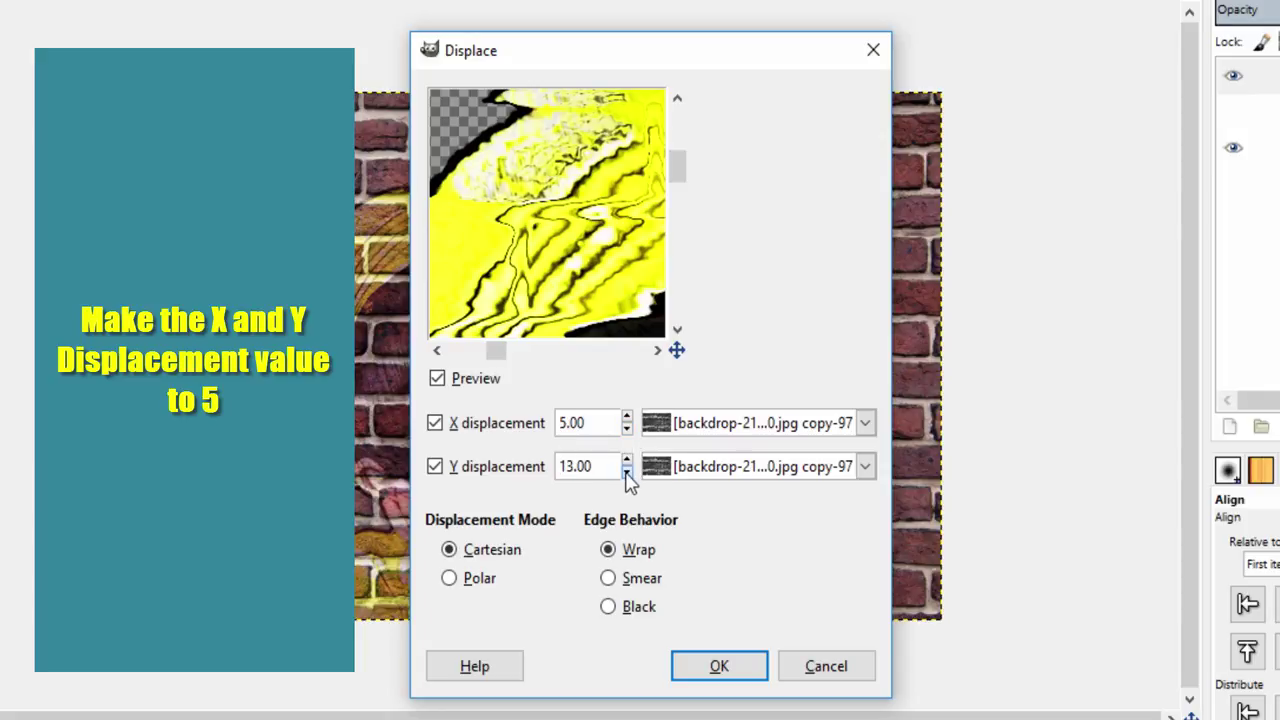
click(627, 460)
drag(600, 466, 498, 474)
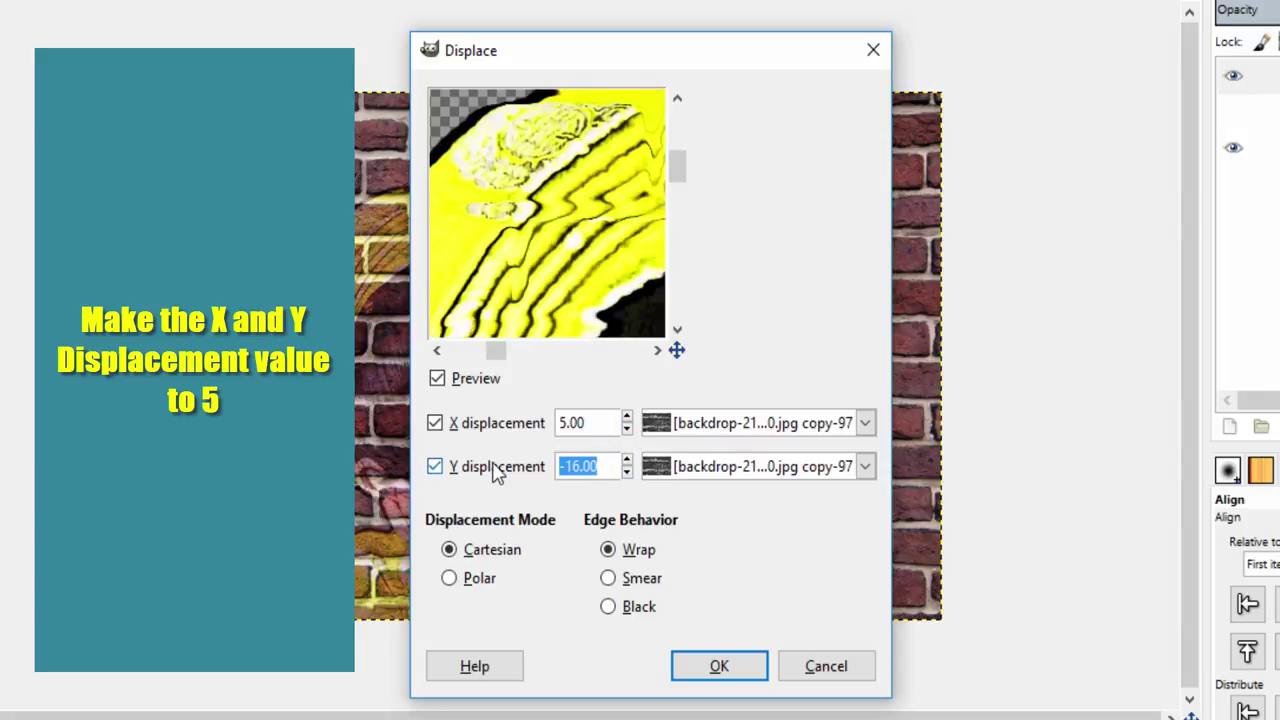
text(5)
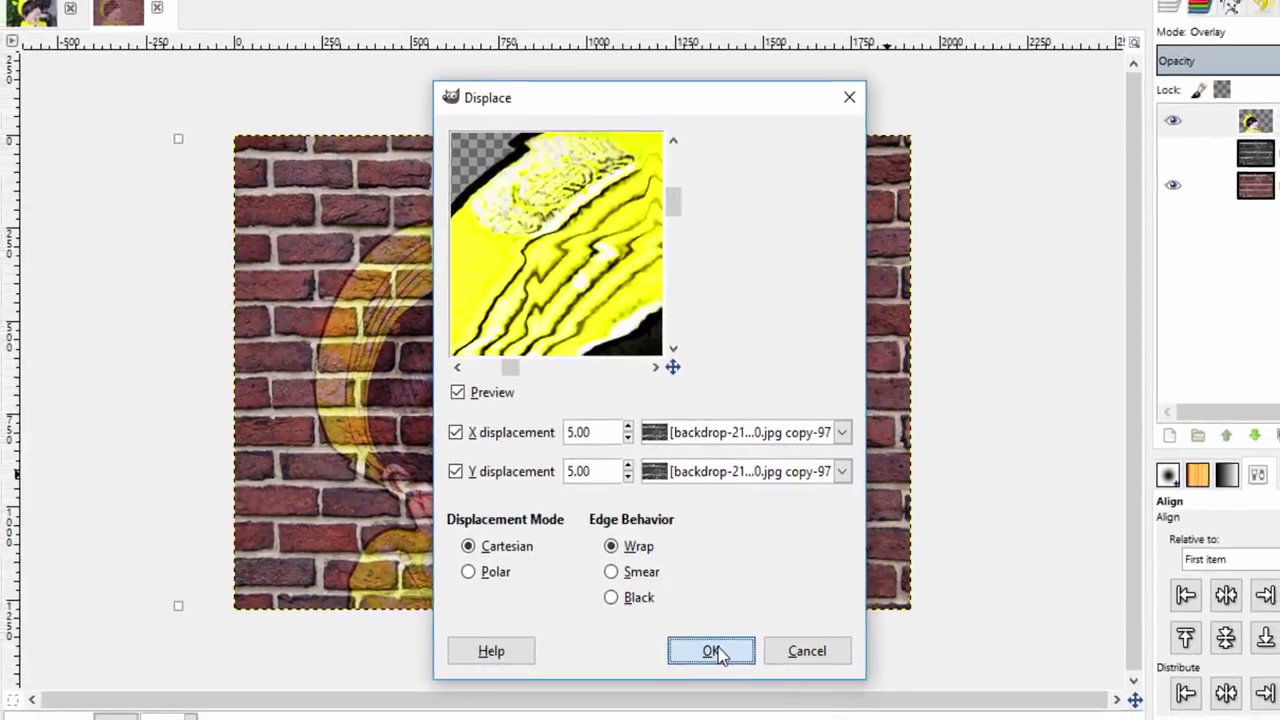
click(712, 651)
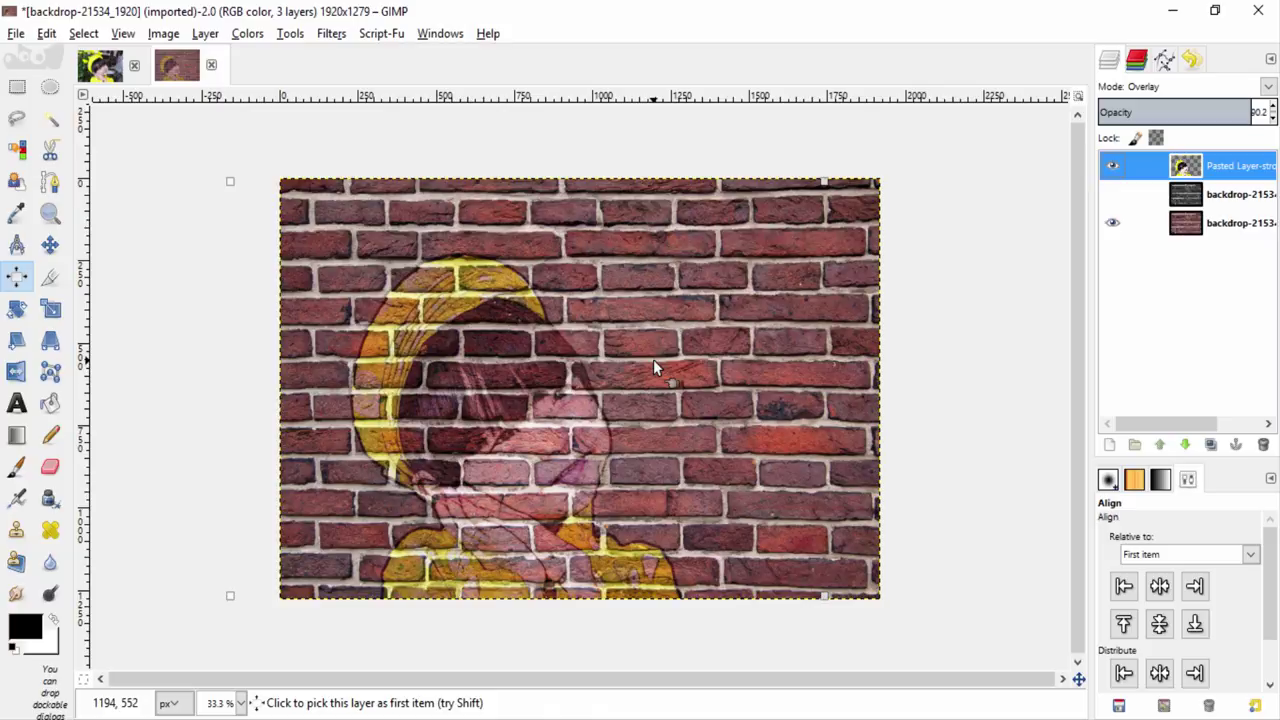
scroll(653, 362, up, 2)
scroll(653, 362, up, 1)
scroll(653, 362, up, 1)
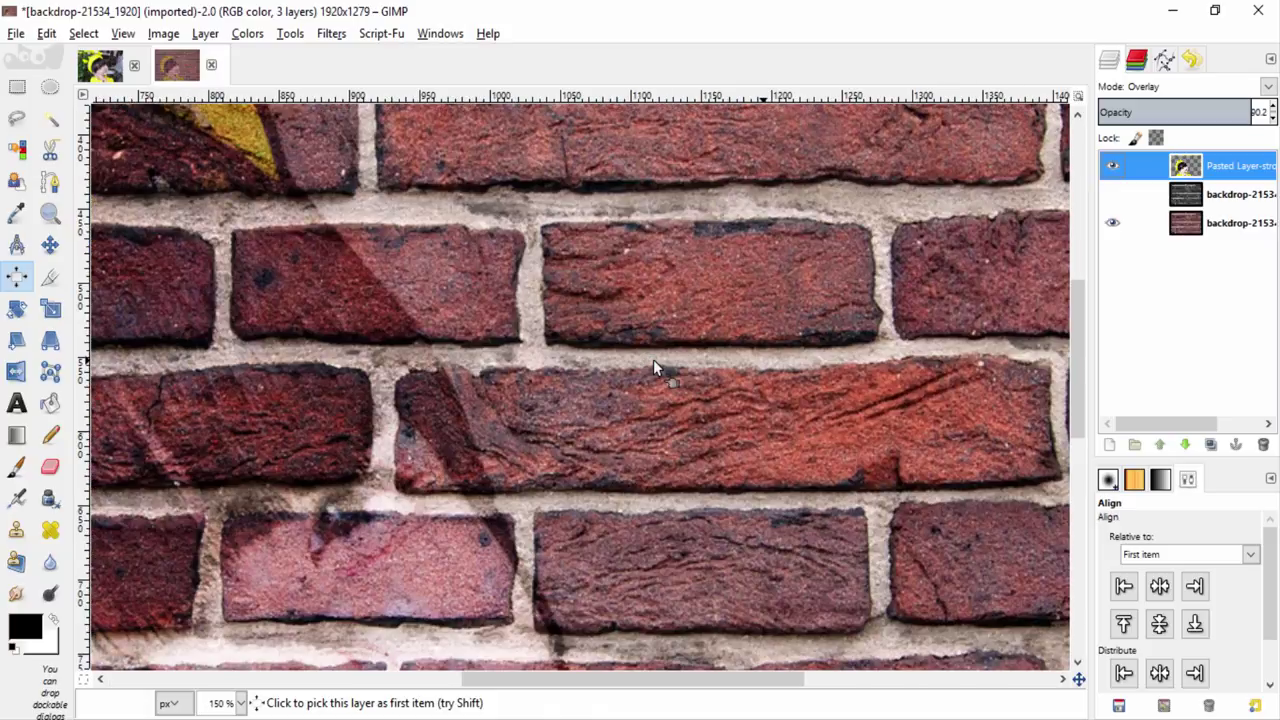
scroll(653, 362, down, 3)
scroll(653, 362, down, 1)
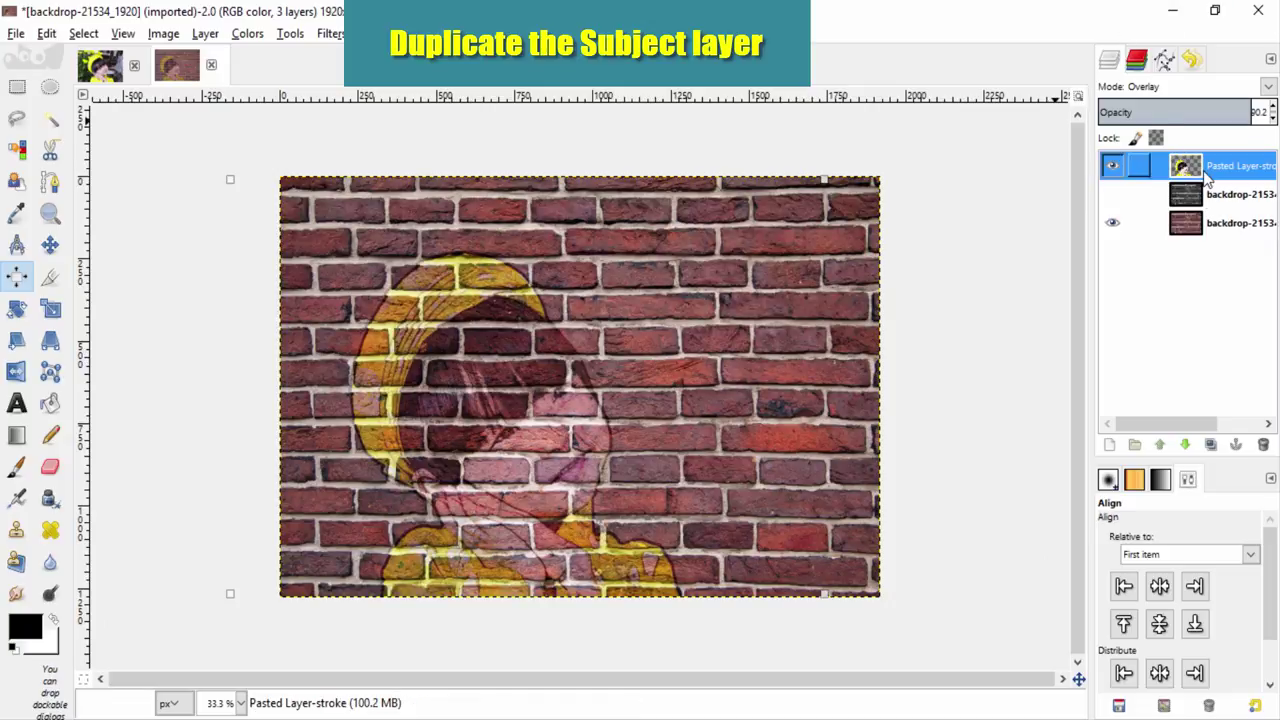
- Duplicate the child mural layer and blend the copy in Soft light at 60.1 opacity
click(1211, 445)
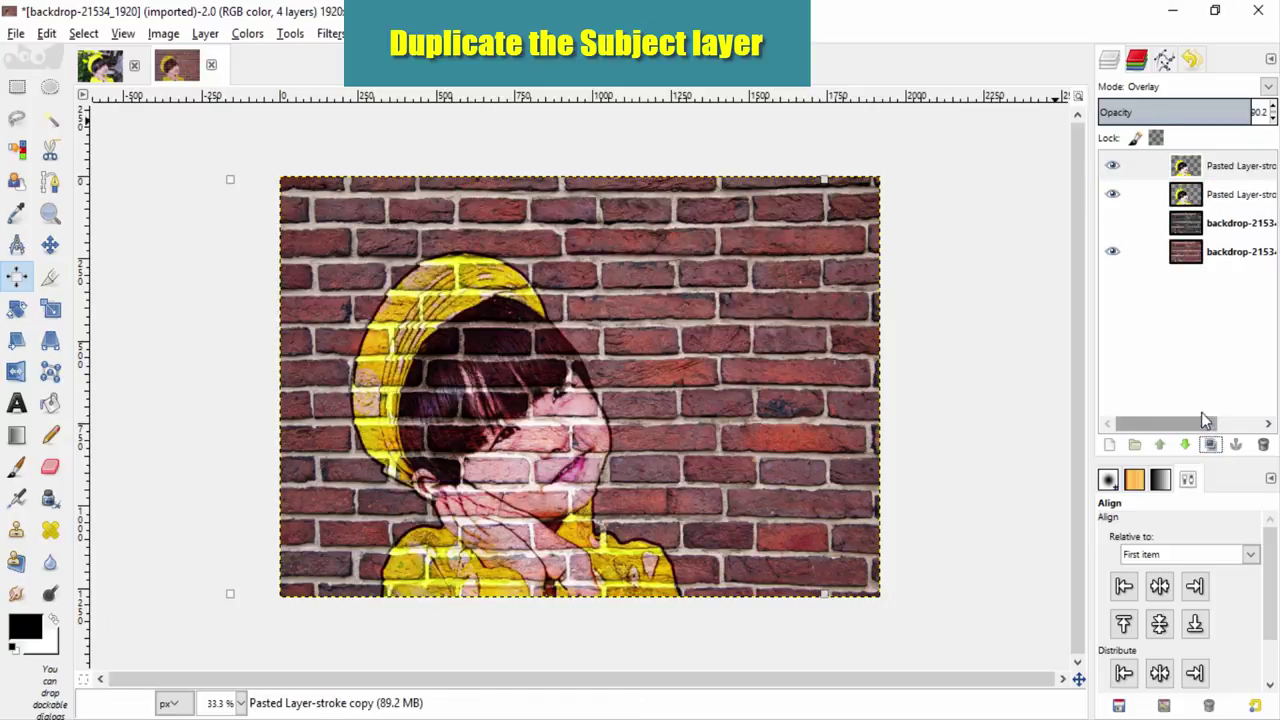
click(1268, 87)
click(1192, 326)
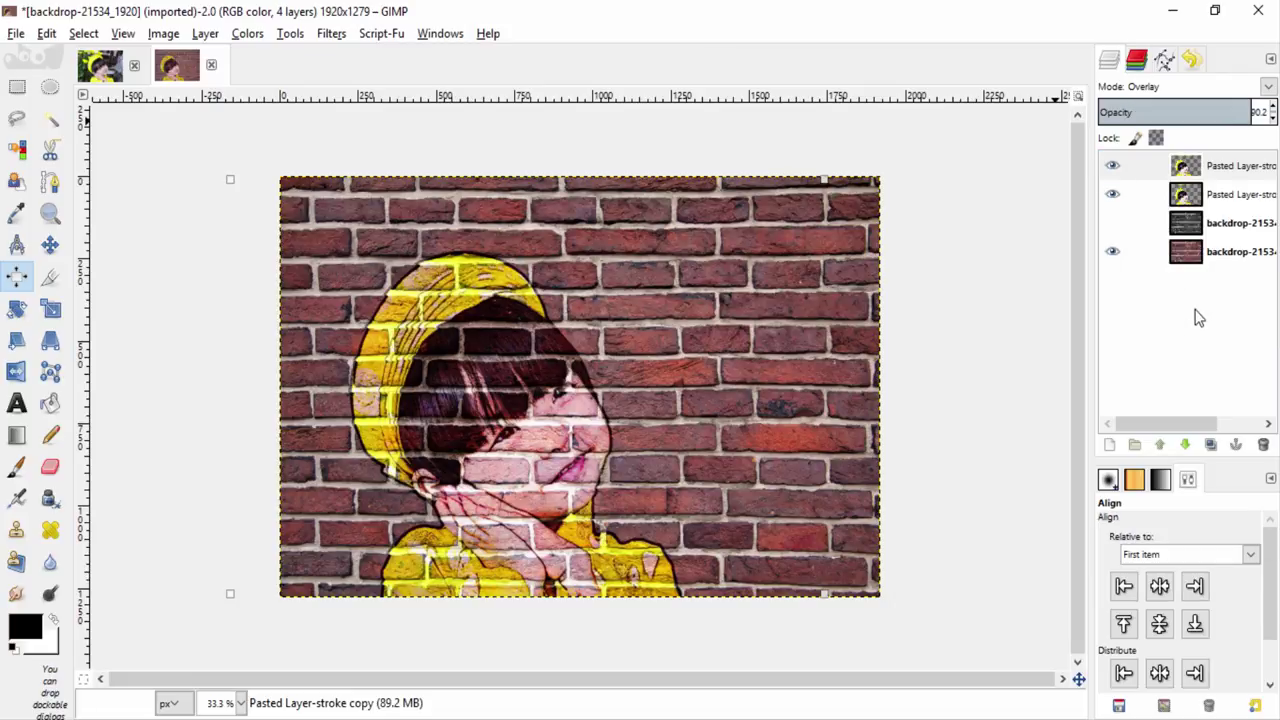
click(1228, 166)
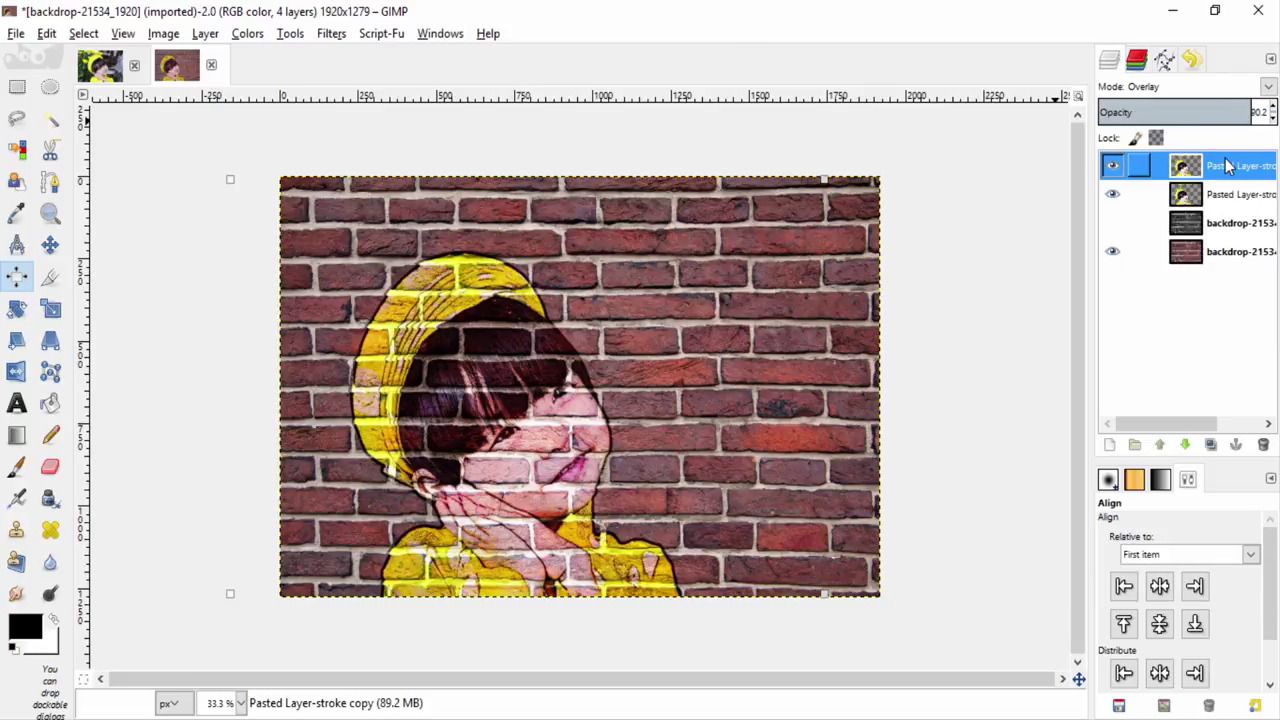
click(1266, 87)
click(1182, 355)
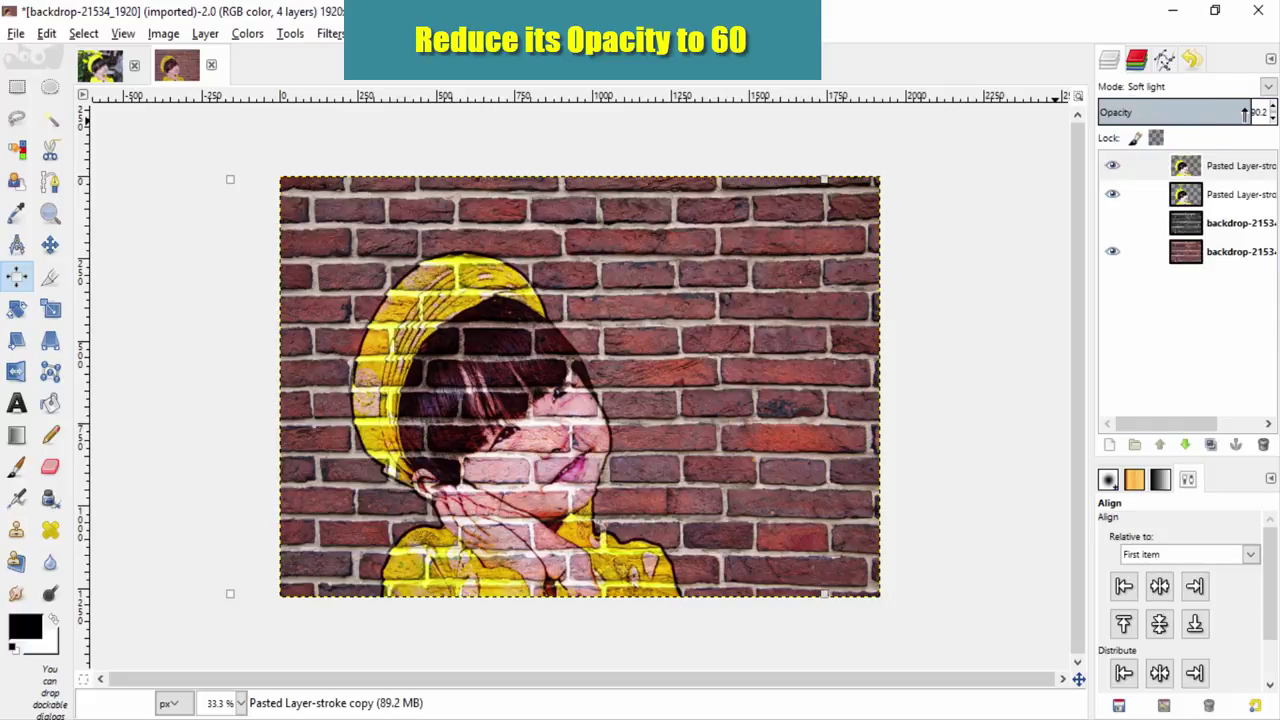
drag(1228, 114, 1214, 114)
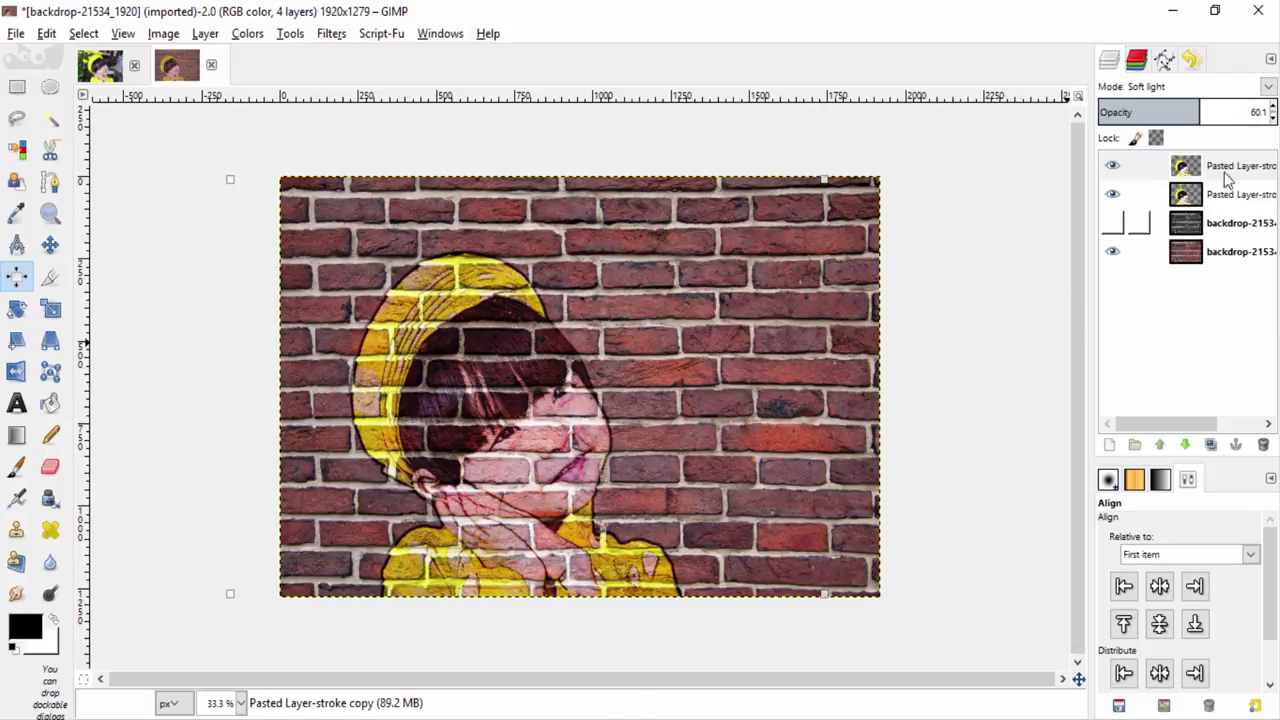
key(Return)
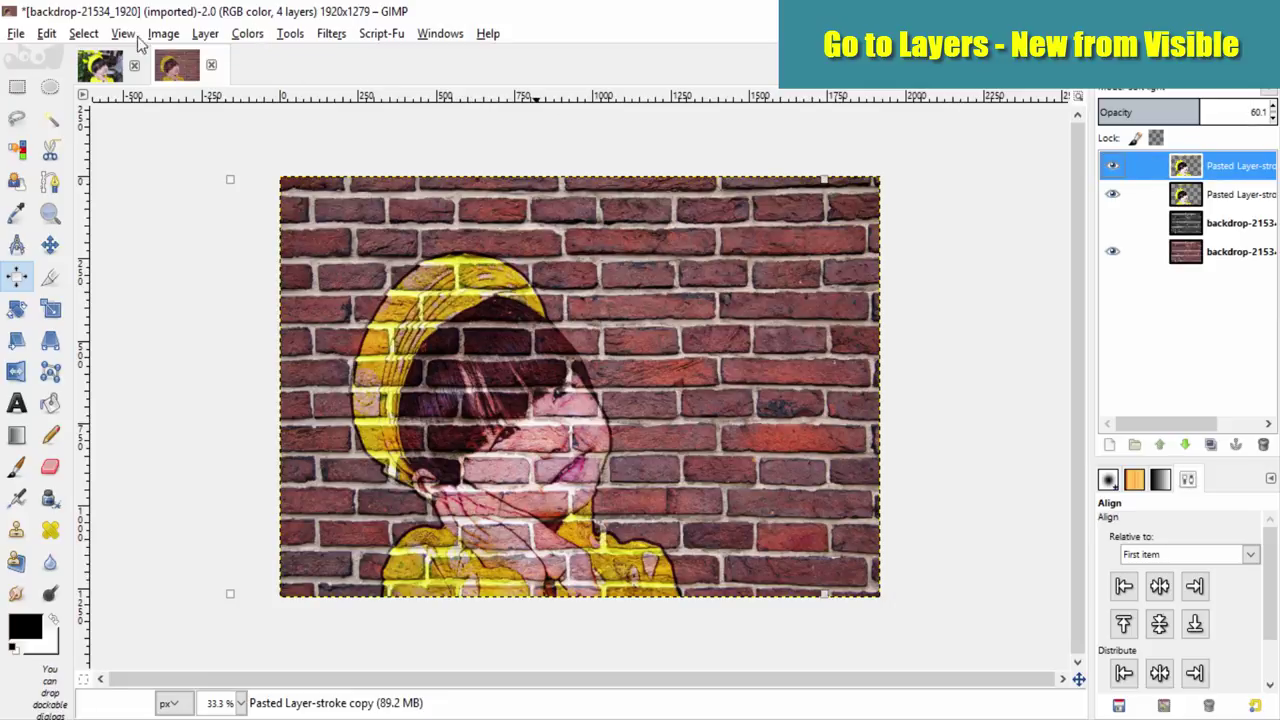
- Create a 'Visible' layer from the composite and hide the three layers beneath it
click(199, 35)
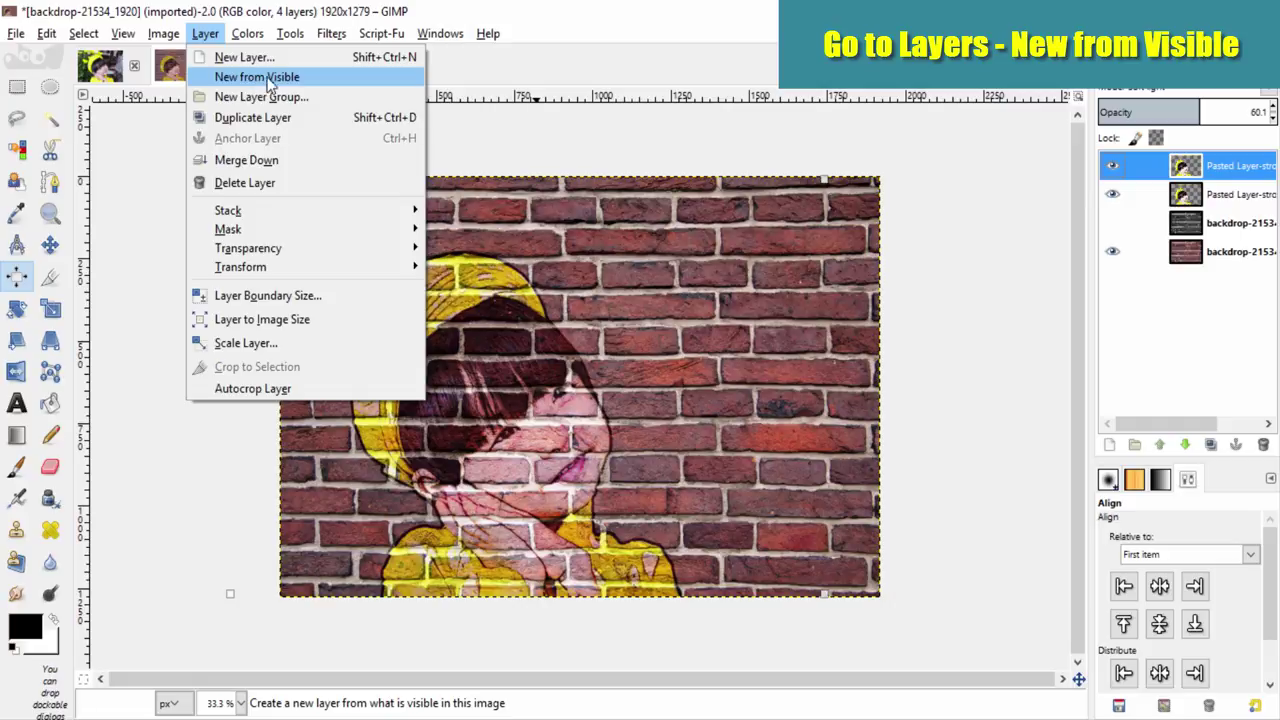
click(262, 77)
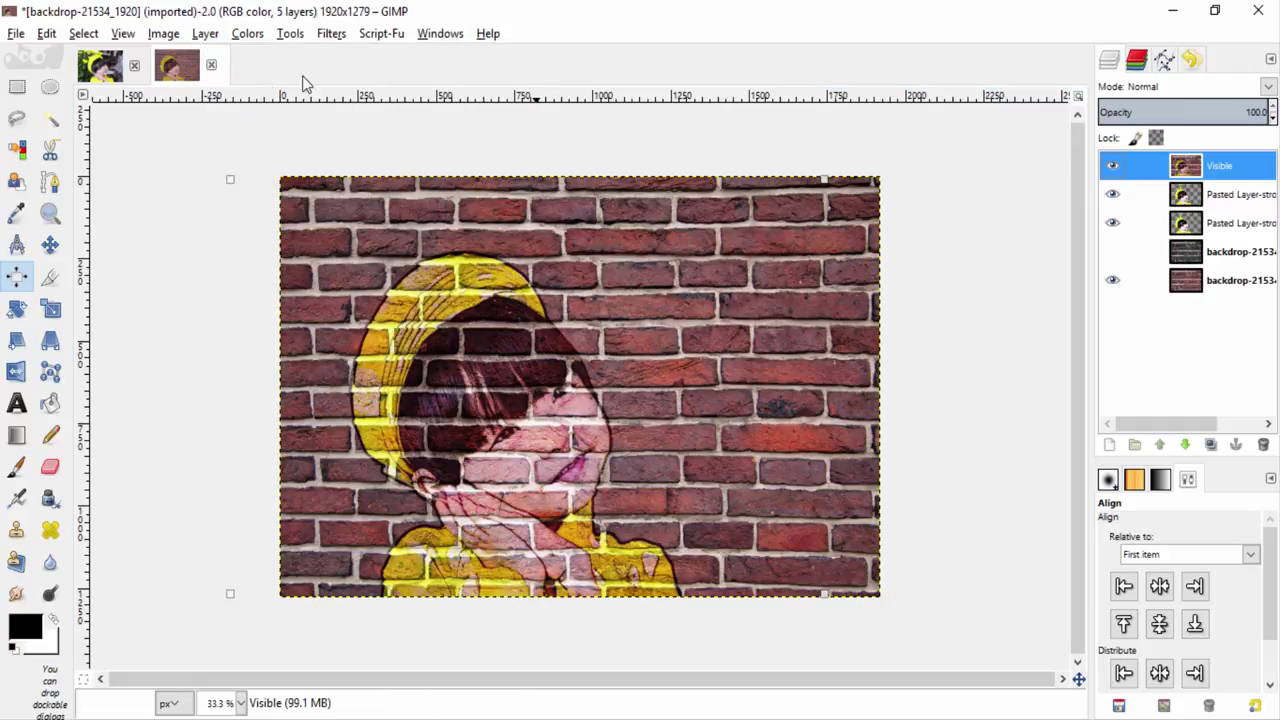
click(1113, 194)
click(1113, 223)
click(1113, 280)
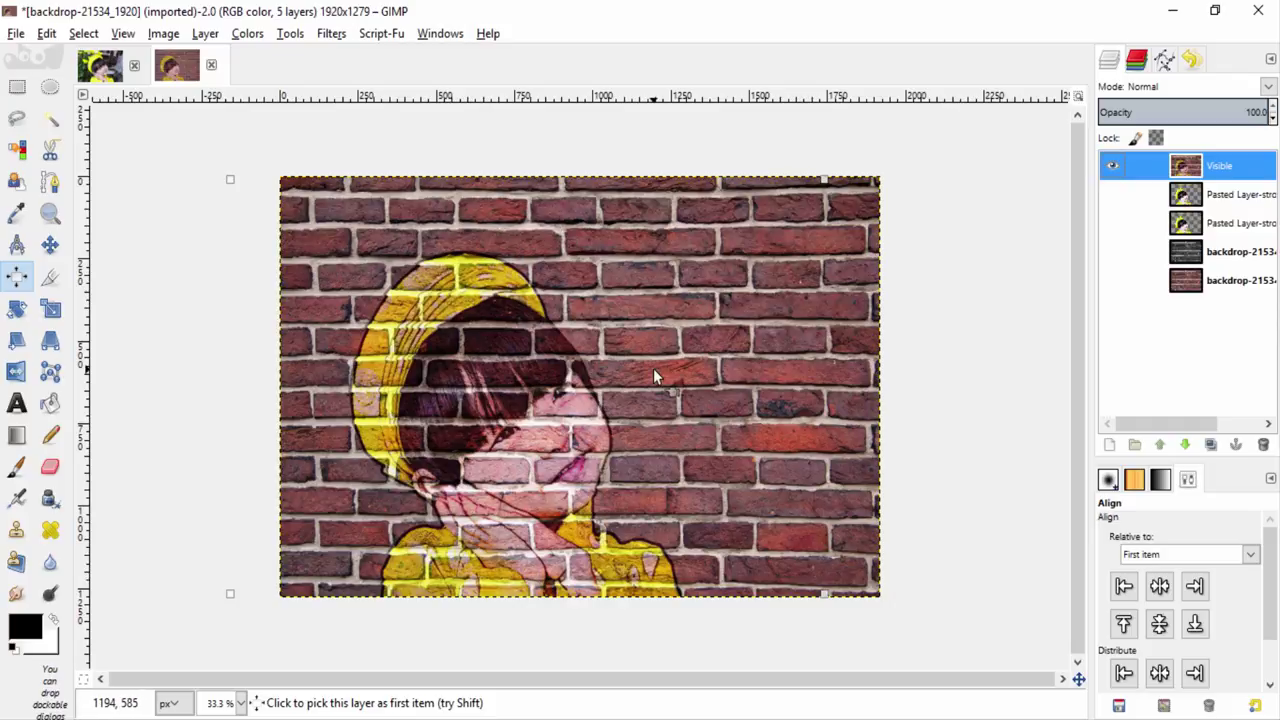
key(minus)
key(minus)
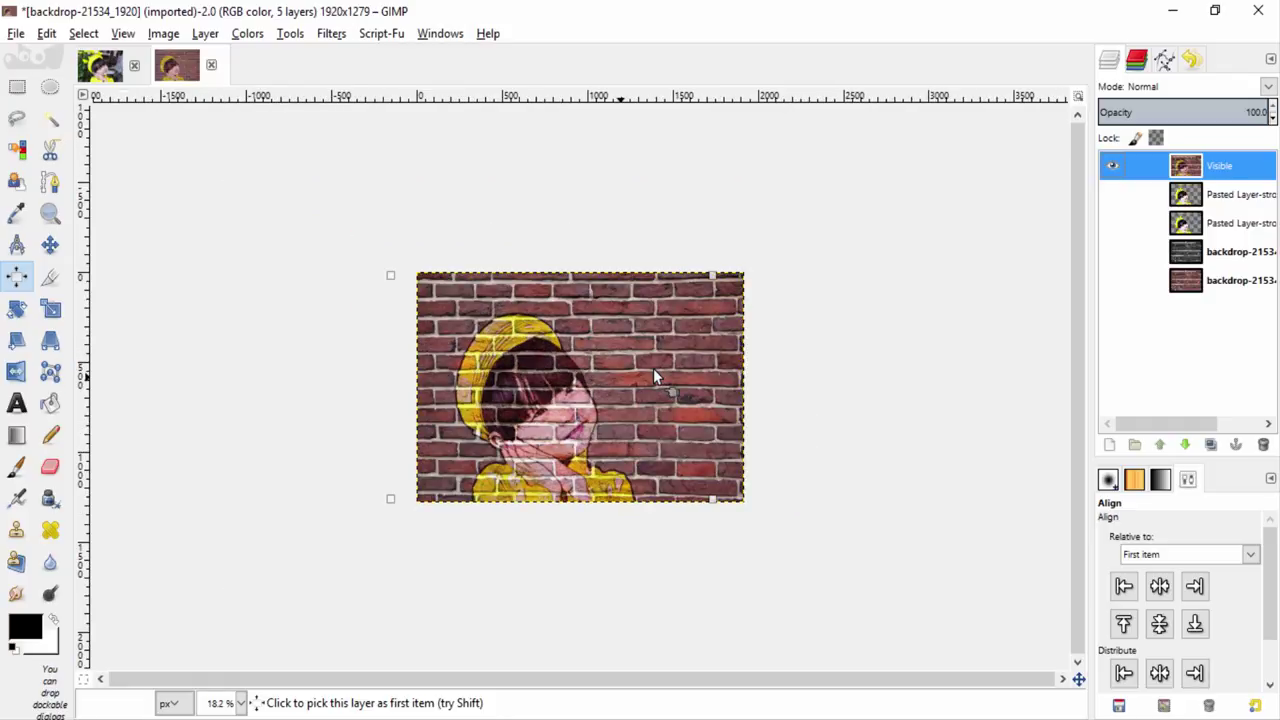
click(51, 342)
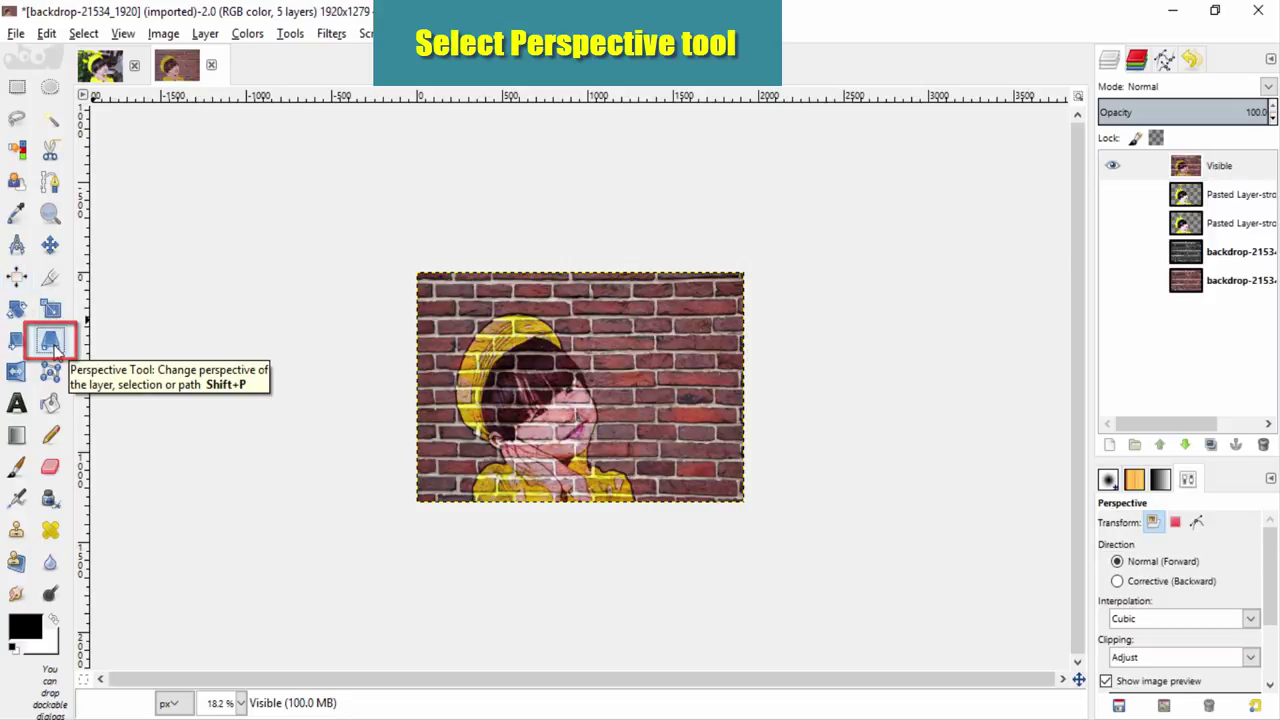
click(552, 342)
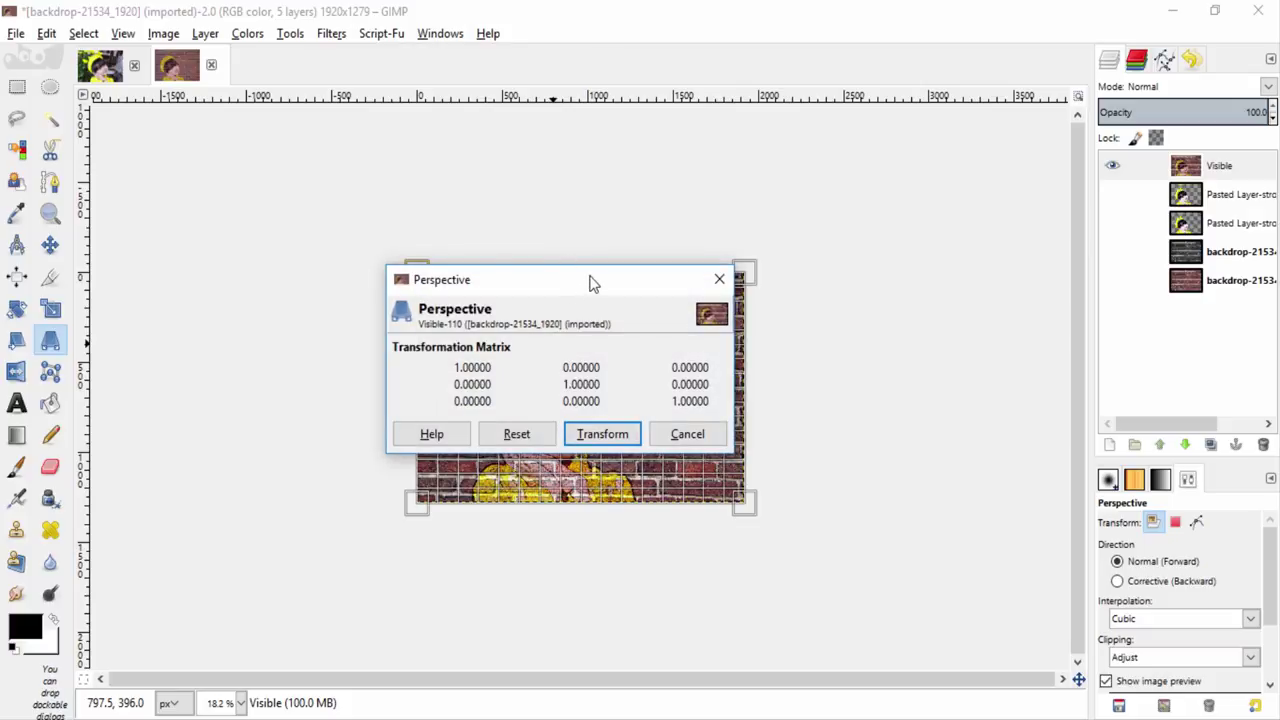
drag(590, 284, 1054, 285)
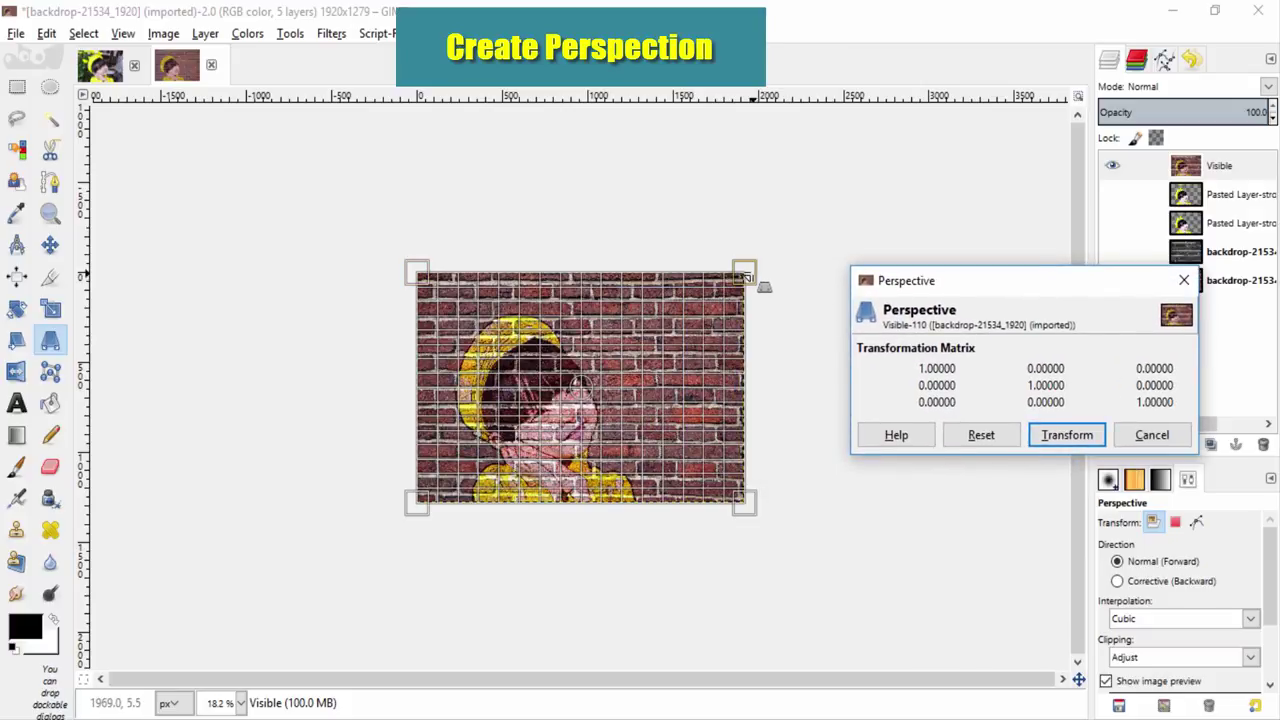
drag(745, 276, 787, 243)
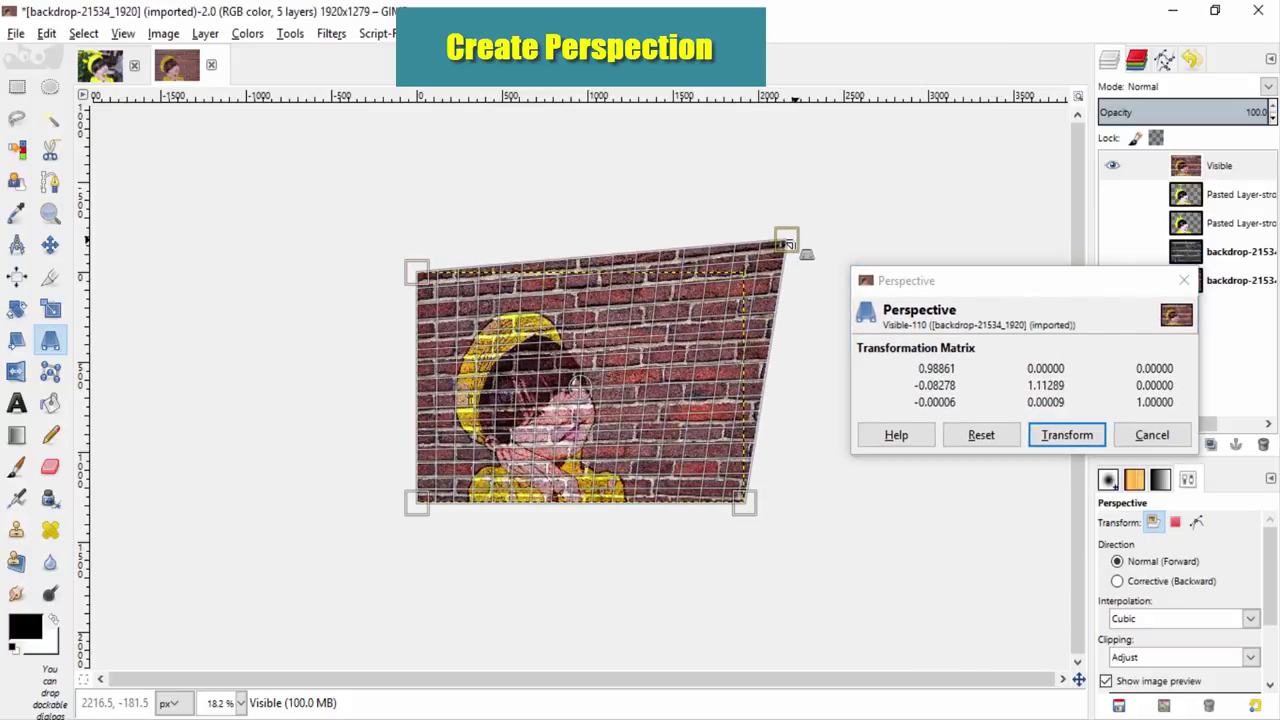
drag(746, 504, 767, 548)
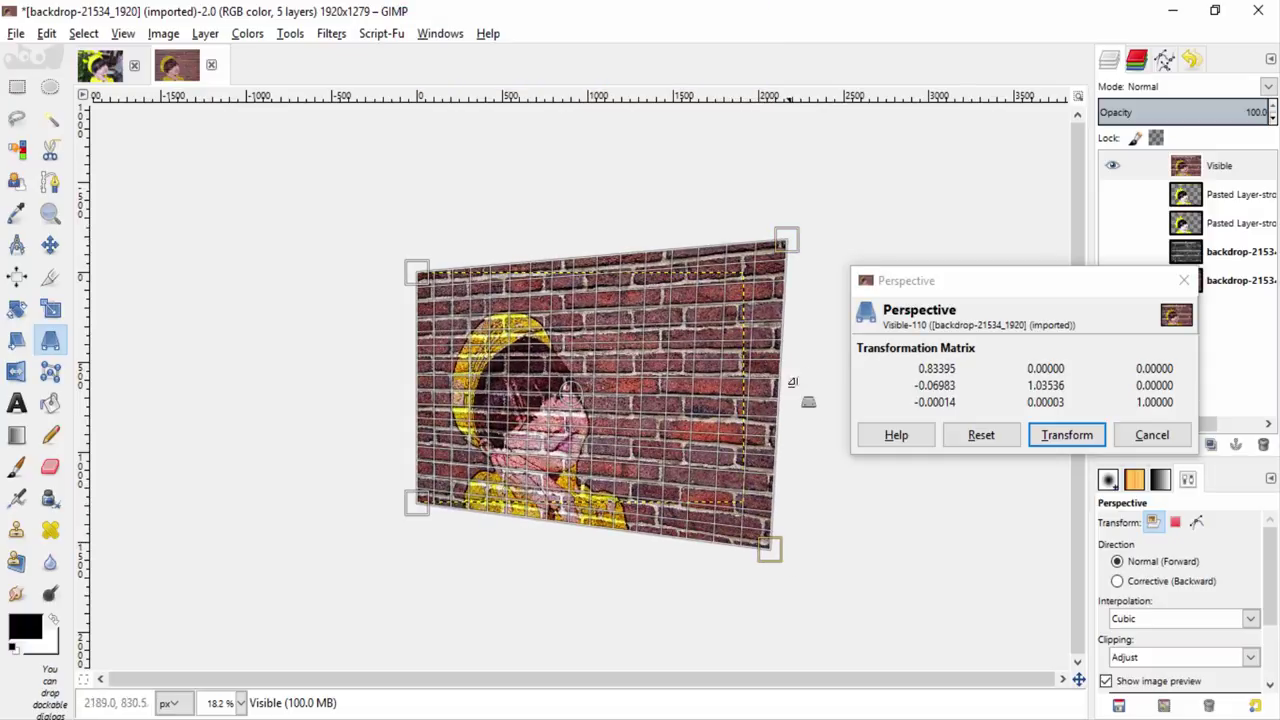
click(1155, 436)
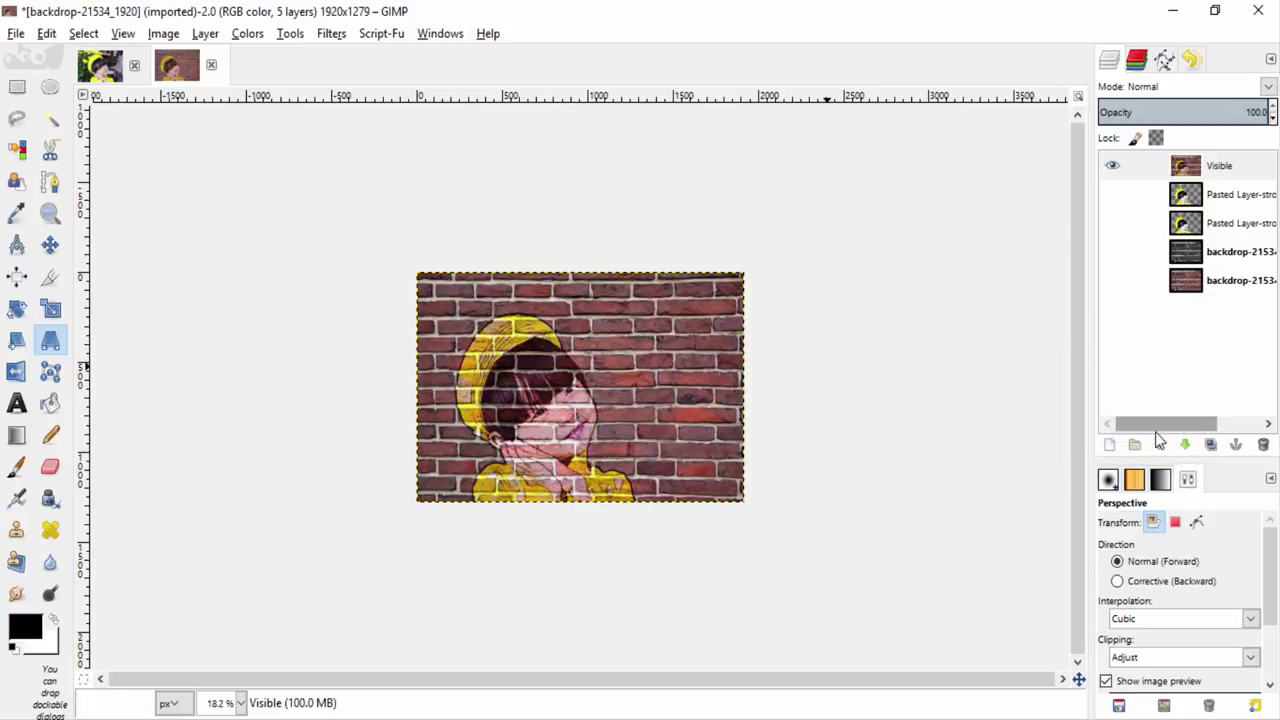
click(668, 456)
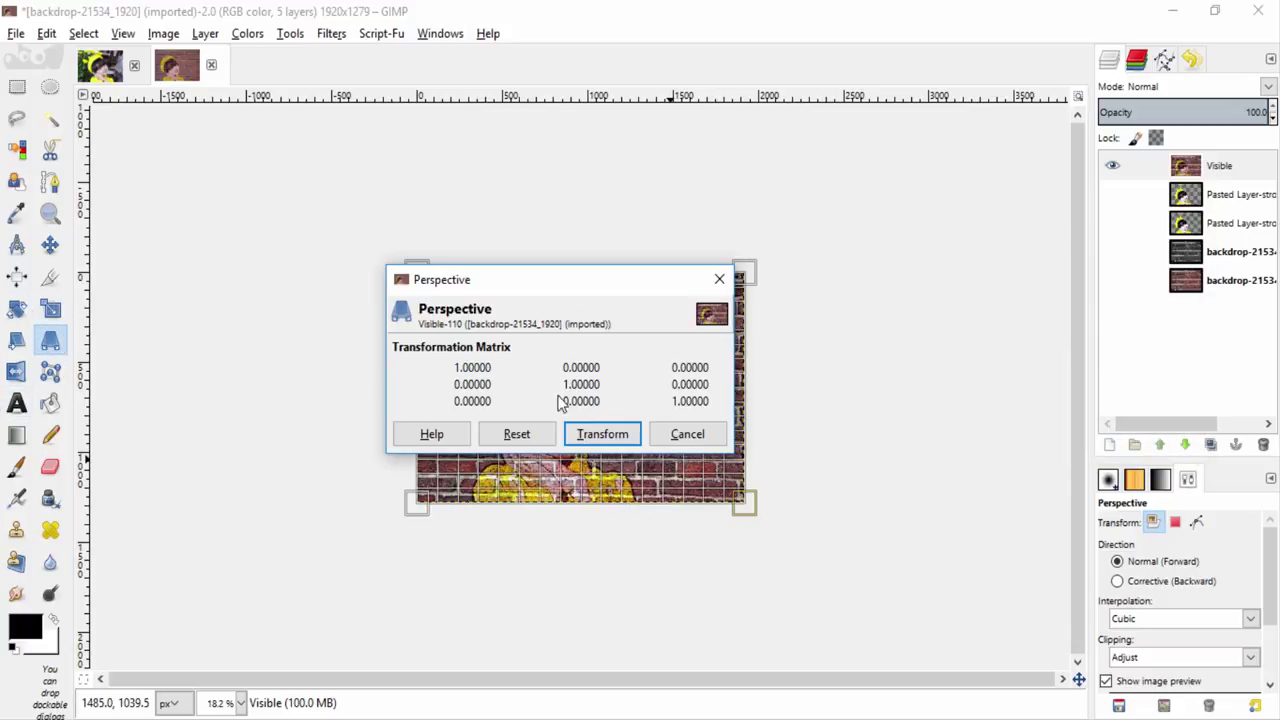
mouse_move(613, 276)
mouse_down()
mouse_move(890, 245)
mouse_move(1031, 205)
mouse_up()
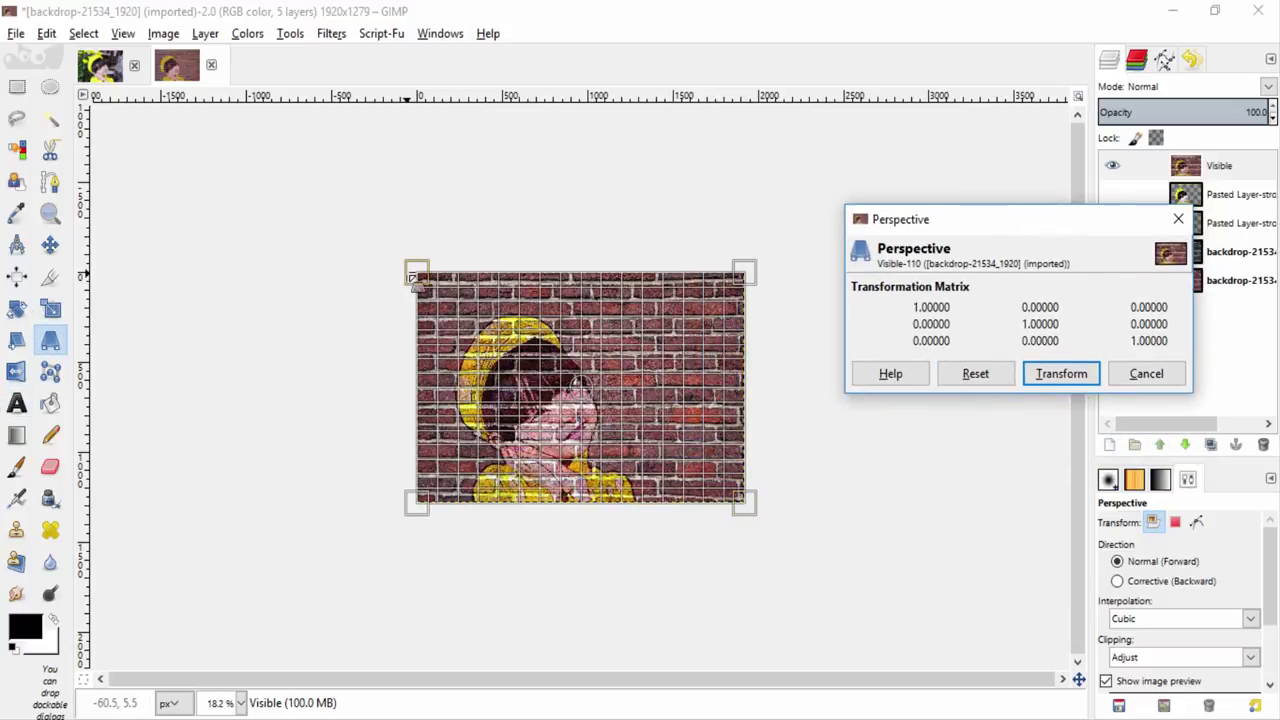
drag(420, 276, 364, 242)
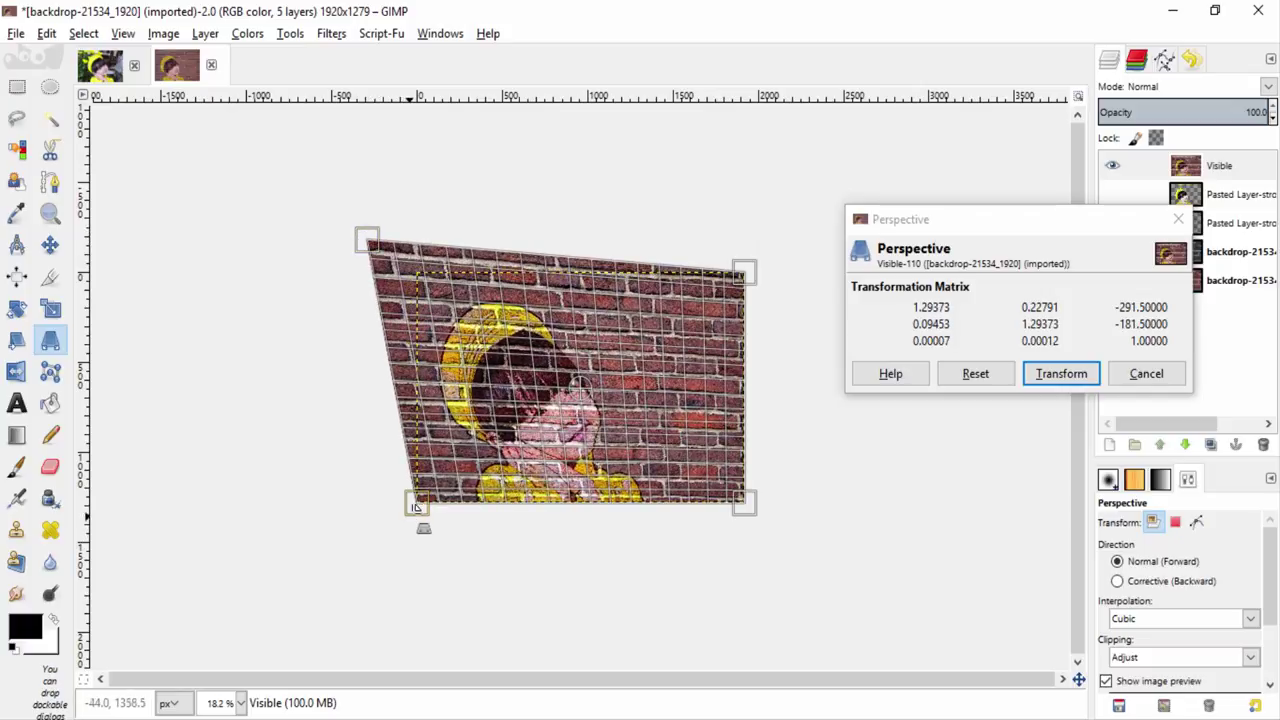
mouse_move(416, 503)
mouse_down()
mouse_move(380, 570)
mouse_move(381, 555)
mouse_up()
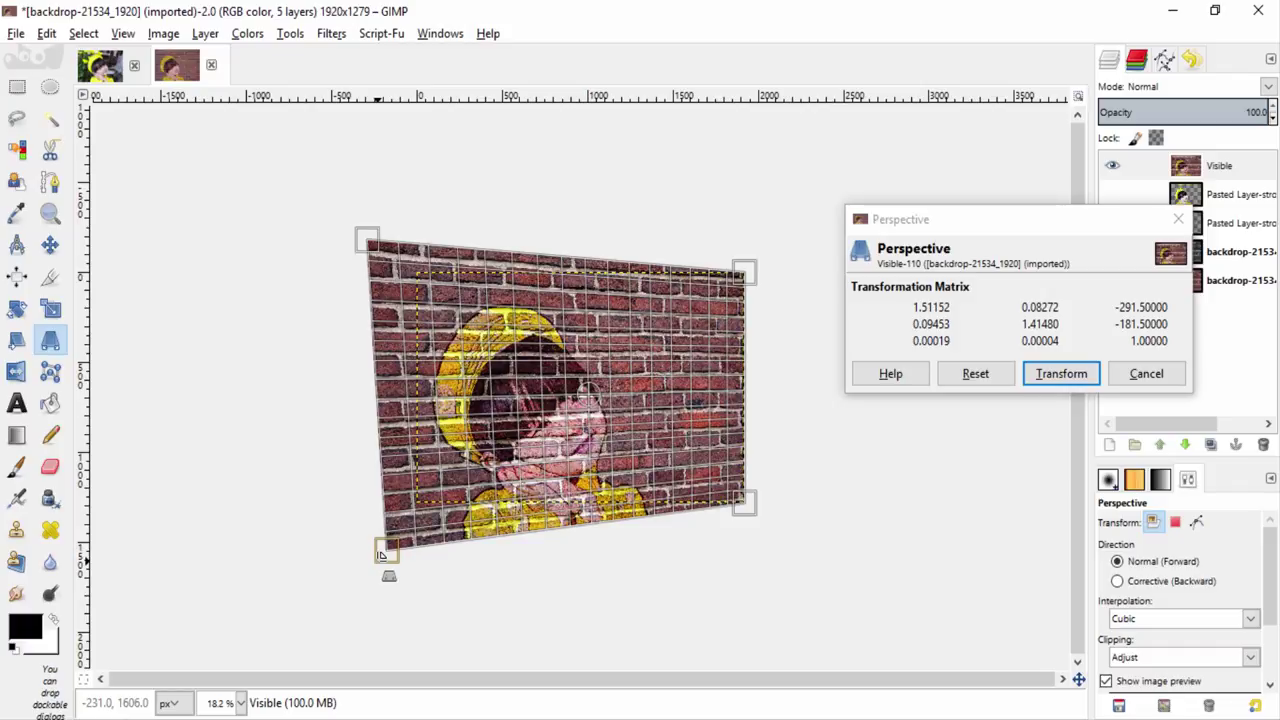
click(1158, 372)
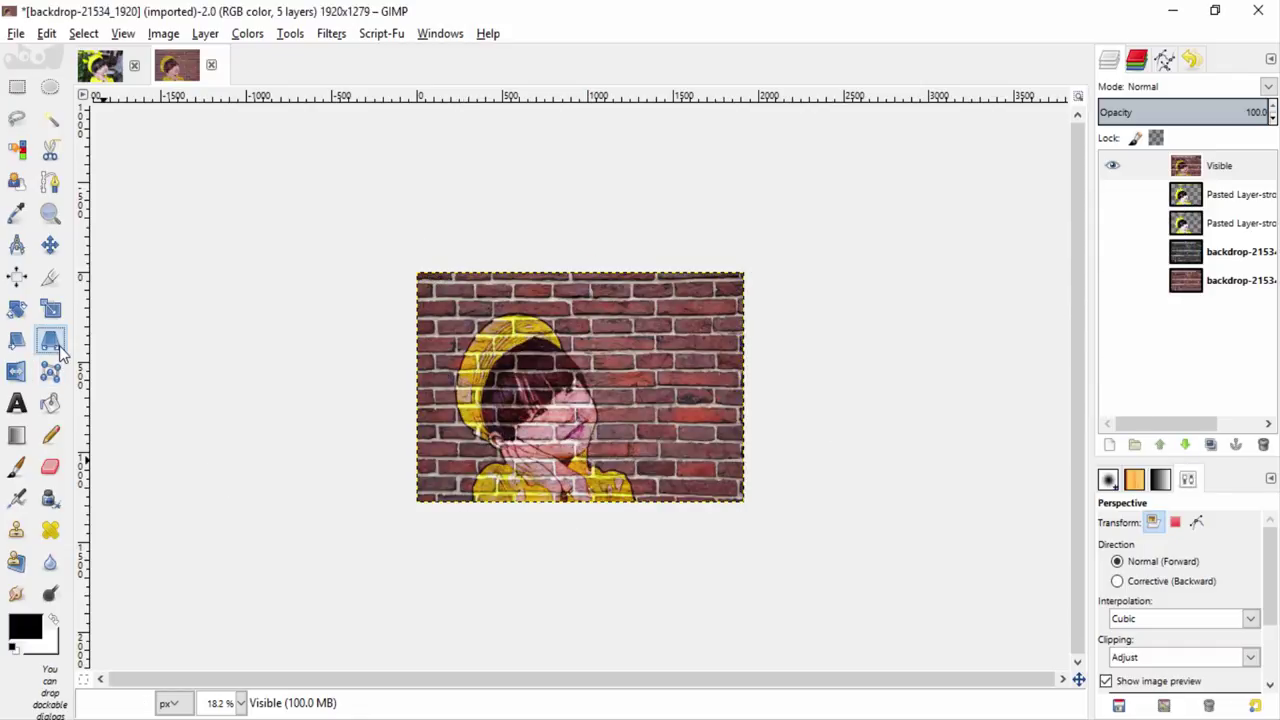
- Drag the Visible layer's left-side corners into a receding perspective and apply the transform
click(418, 506)
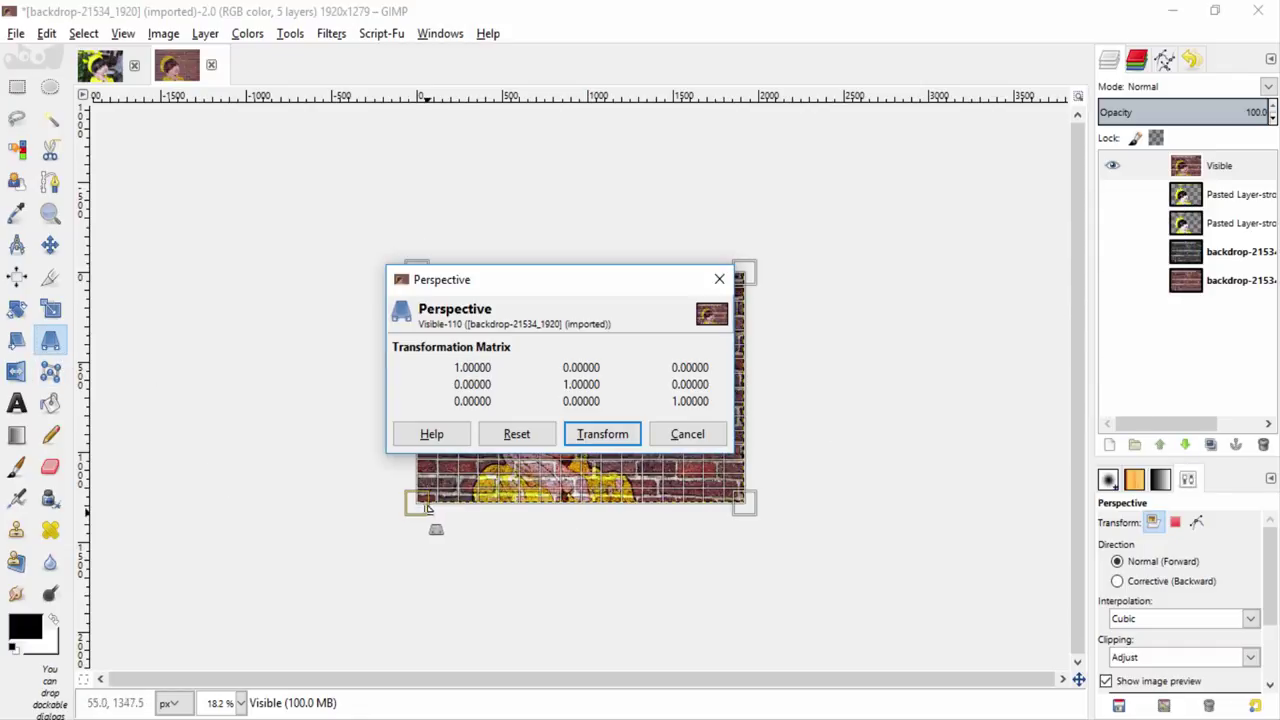
drag(418, 506, 414, 552)
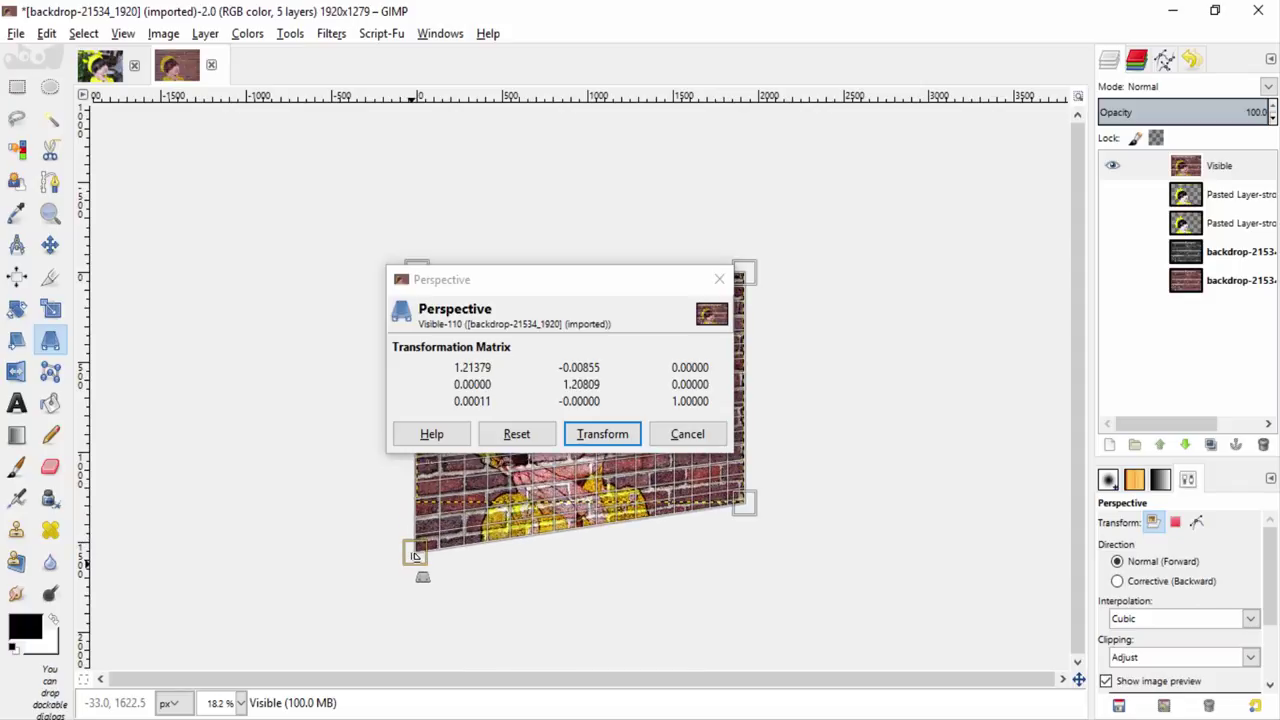
drag(498, 287, 775, 178)
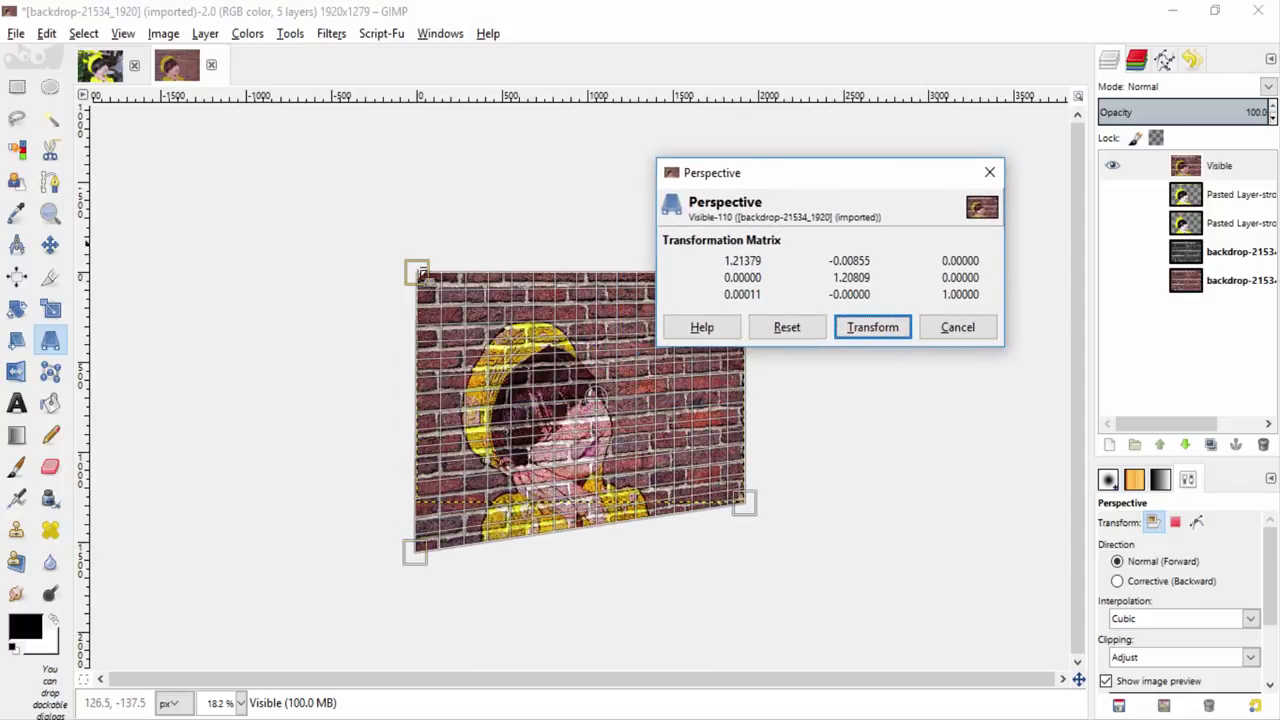
drag(418, 272, 413, 184)
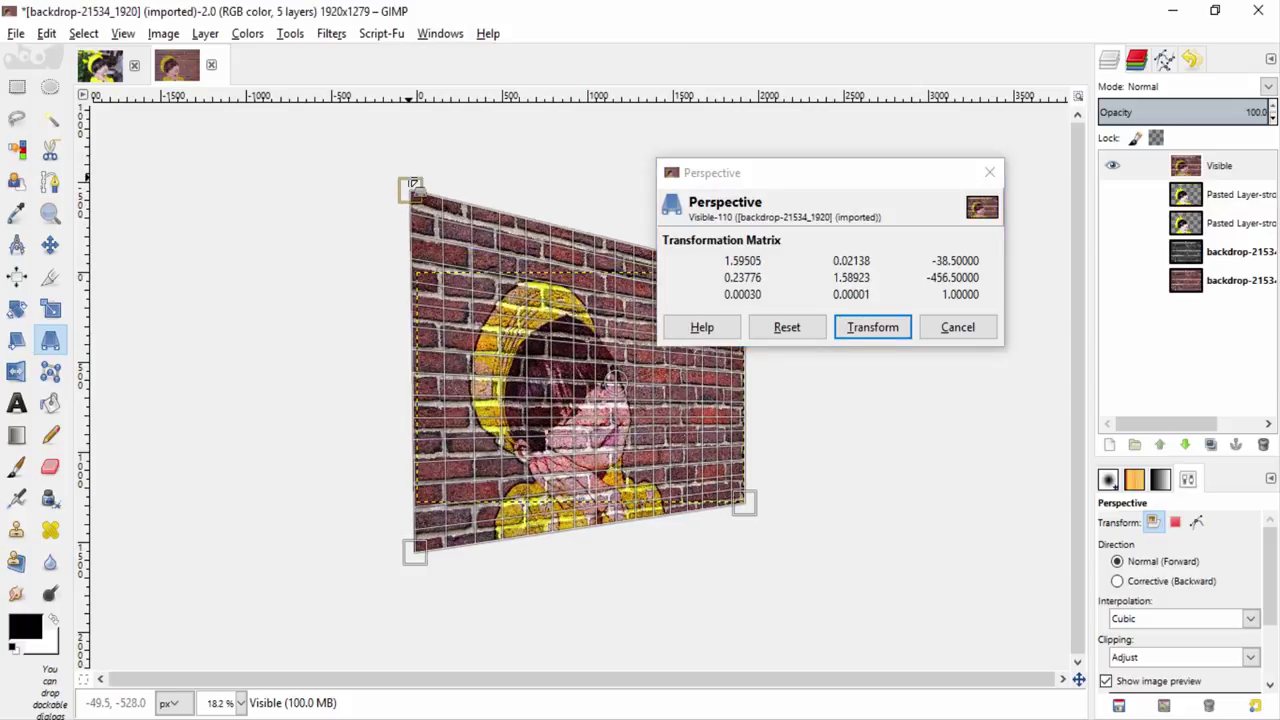
mouse_move(862, 184)
mouse_down()
mouse_move(1015, 172)
mouse_move(986, 187)
mouse_up()
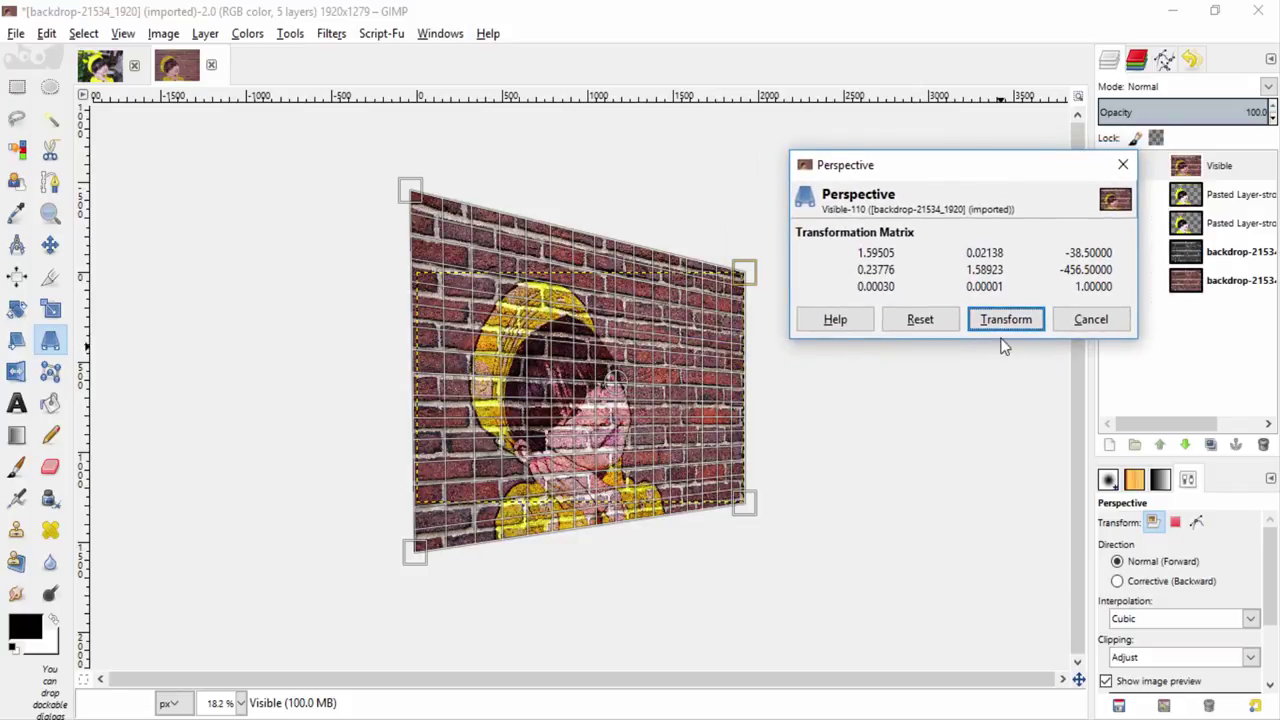
drag(420, 184, 411, 213)
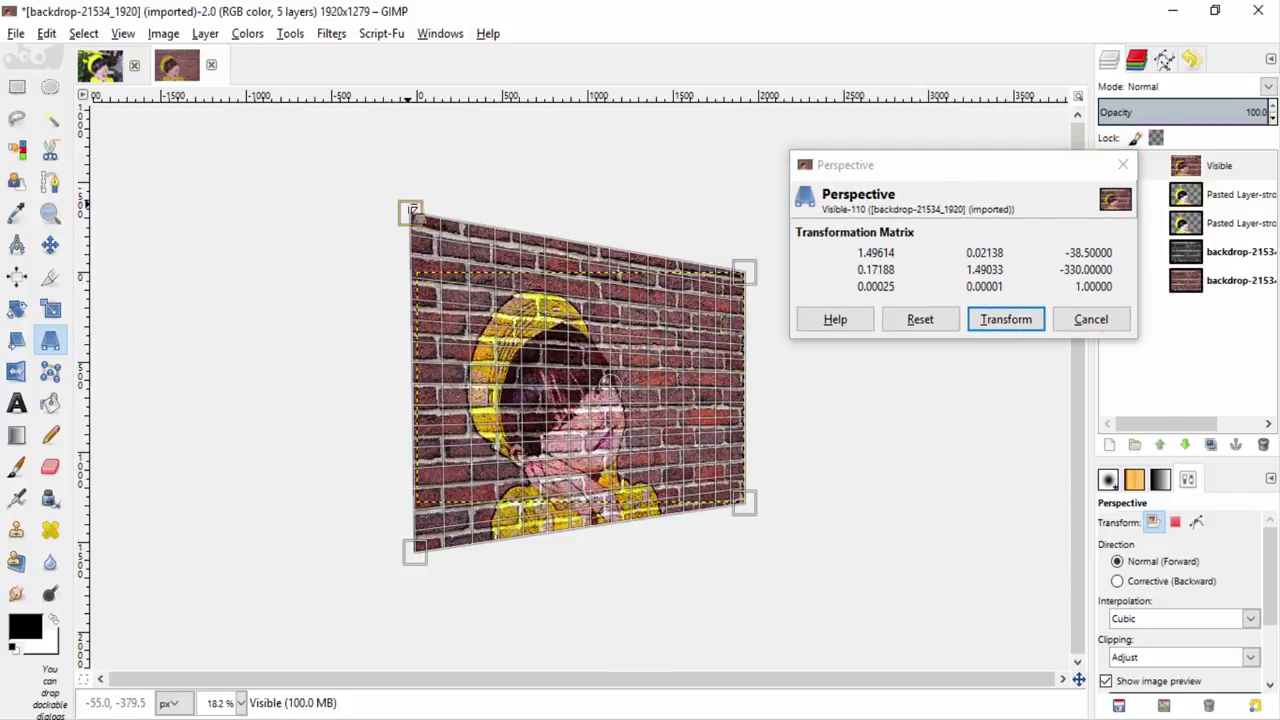
click(995, 321)
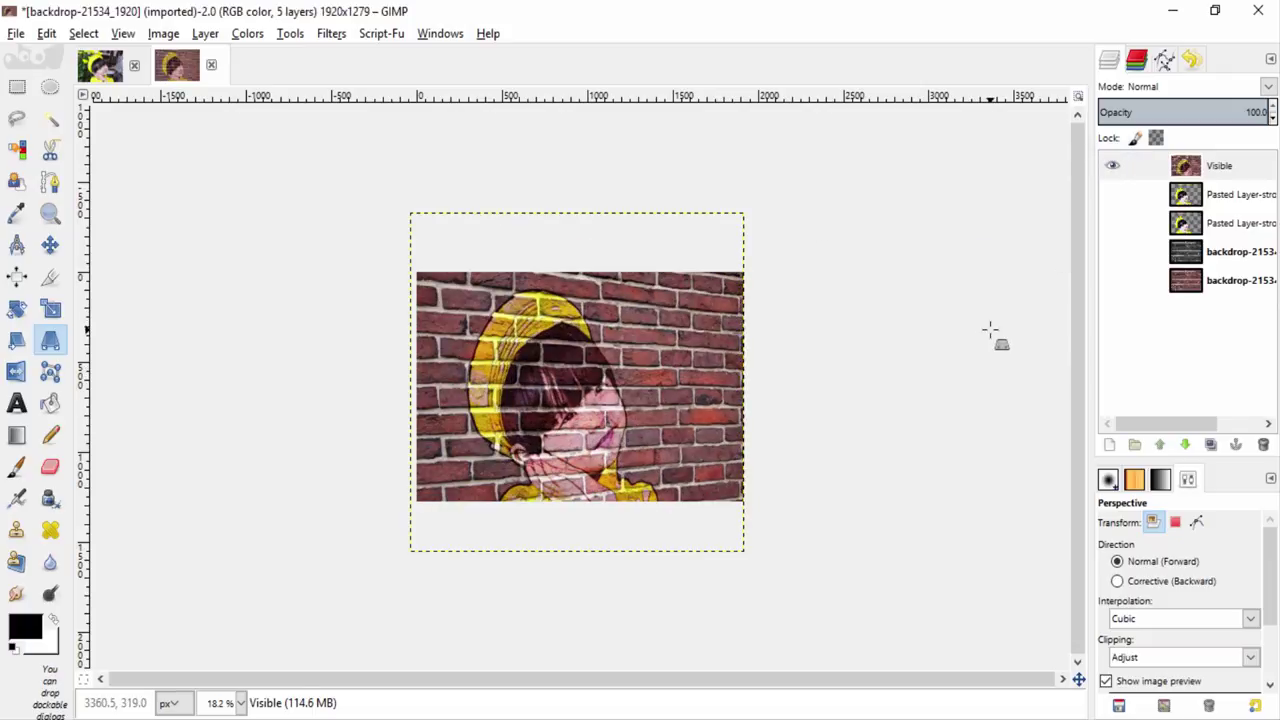
key(plus)
key(plus)
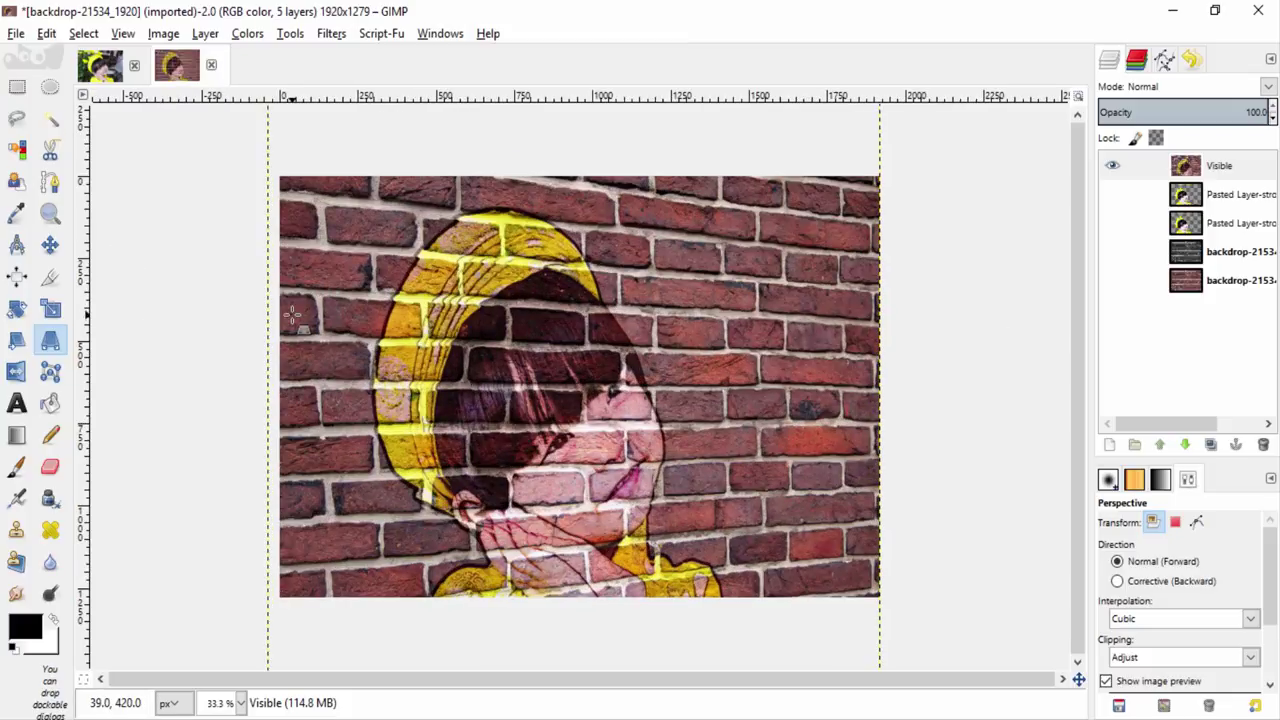
click(1189, 288)
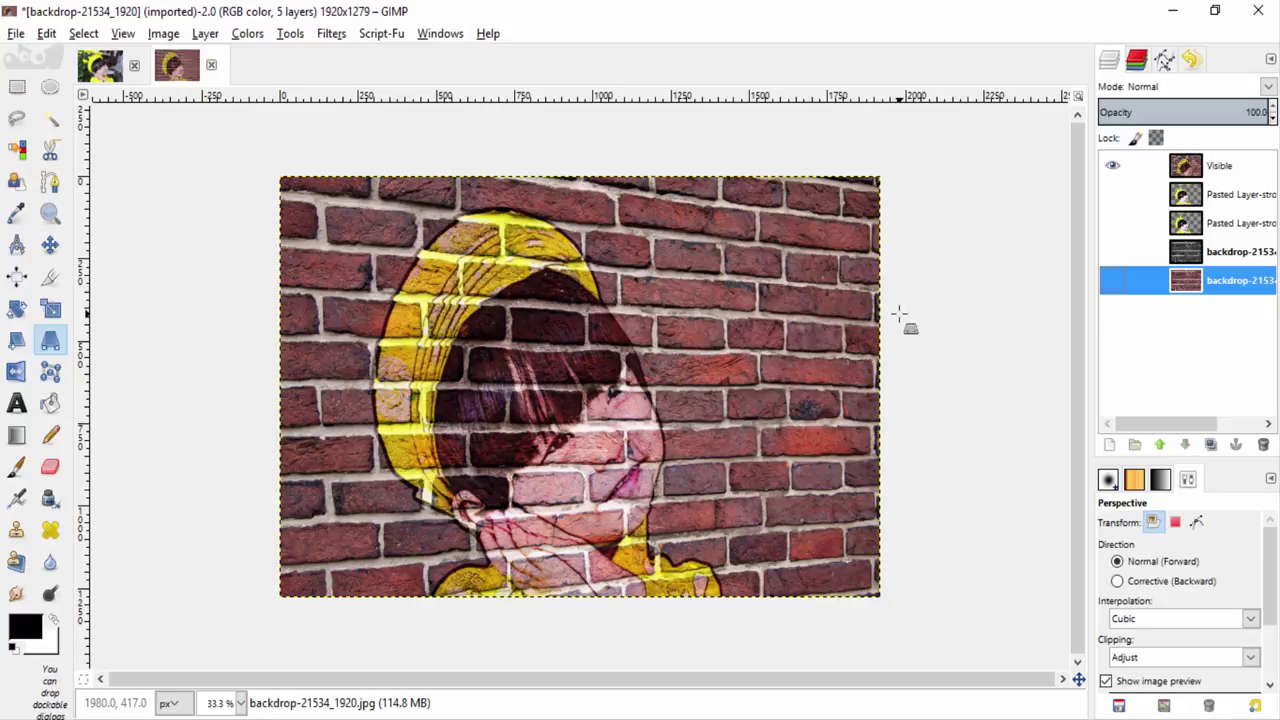
- Add a transparent-filled layer named 'Layer' above the Visible layer
click(1220, 165)
click(1109, 444)
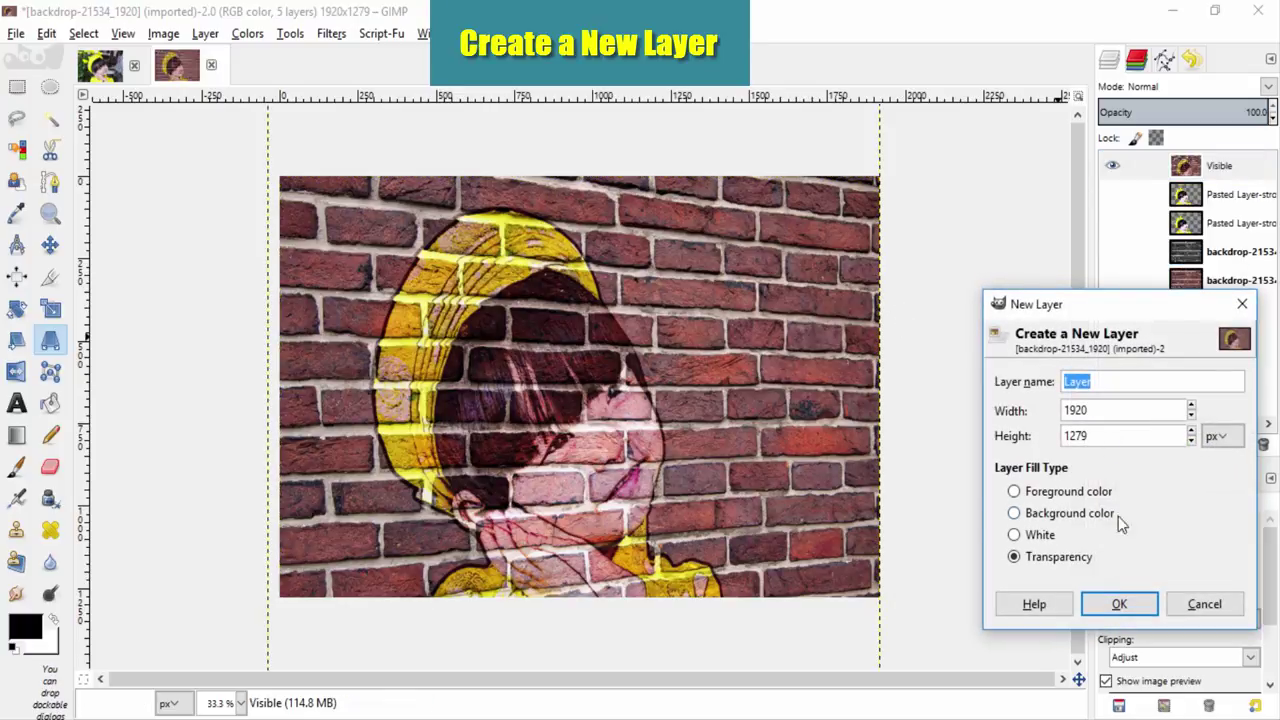
click(1119, 604)
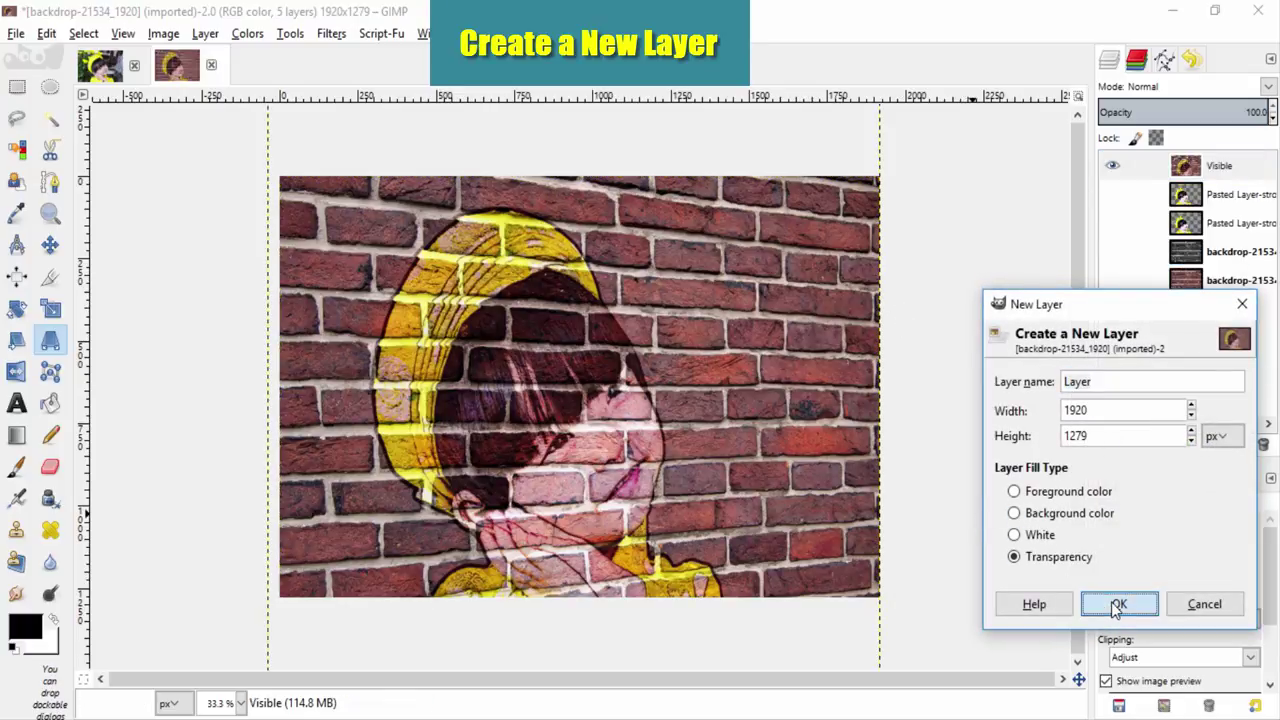
click(17, 435)
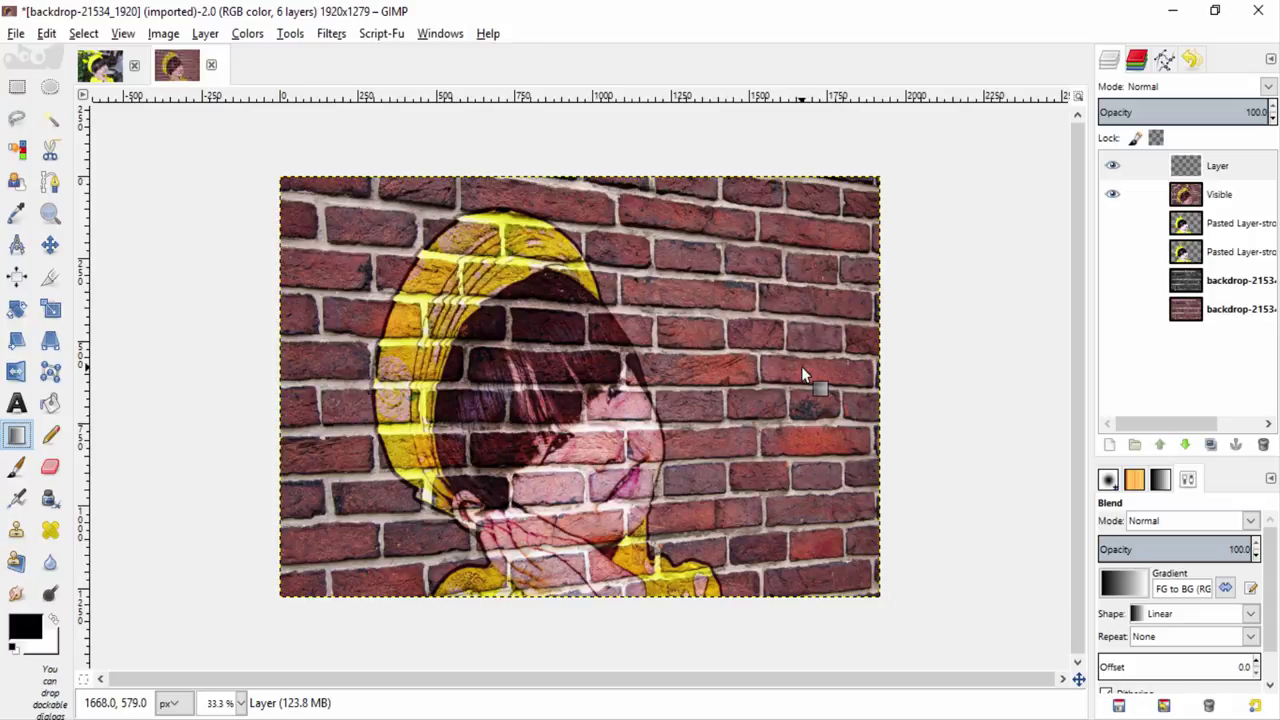
- Set the foreground to dark grey 5a5a5a and drag a white-to-grey linear gradient from the right edge
click(28, 625)
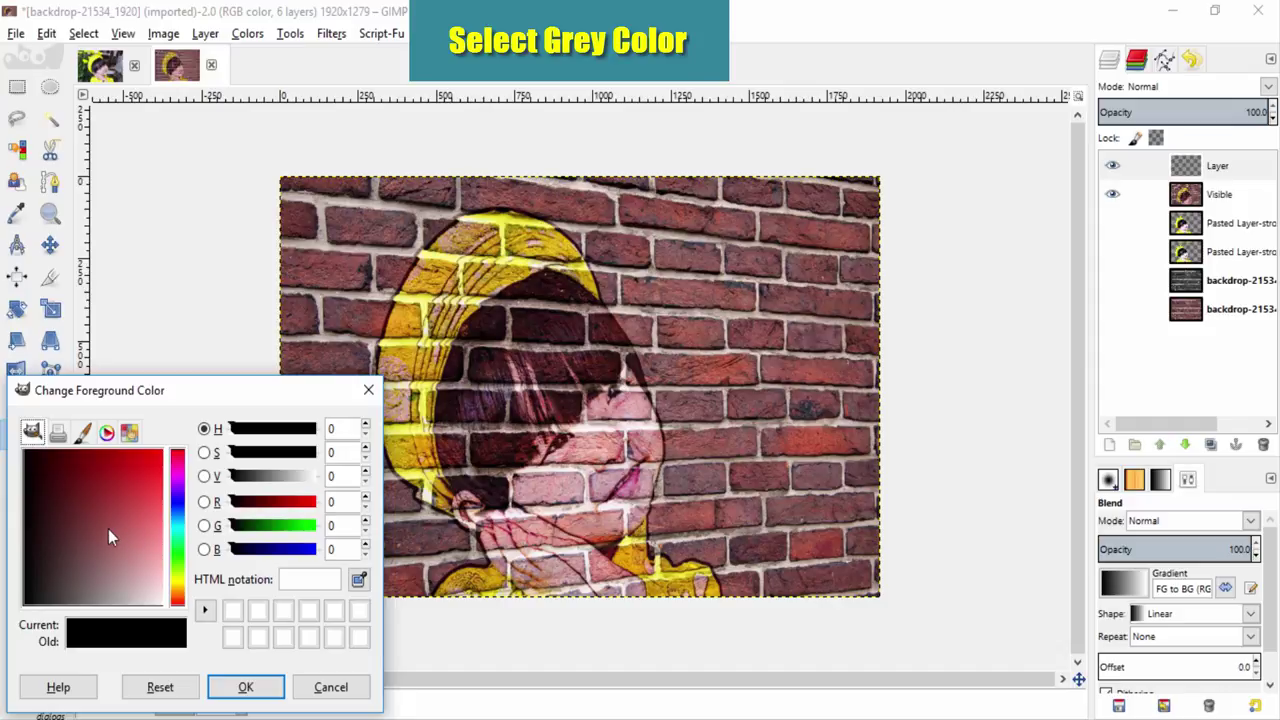
drag(108, 530, 73, 625)
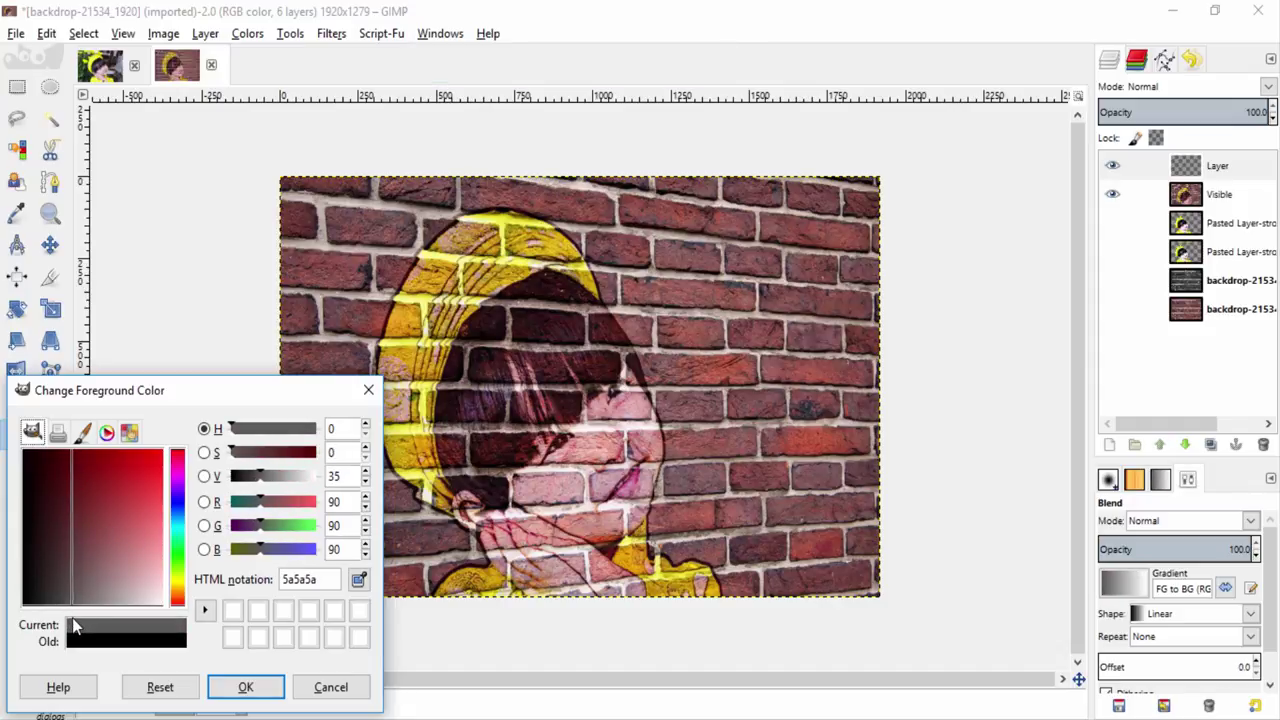
click(238, 686)
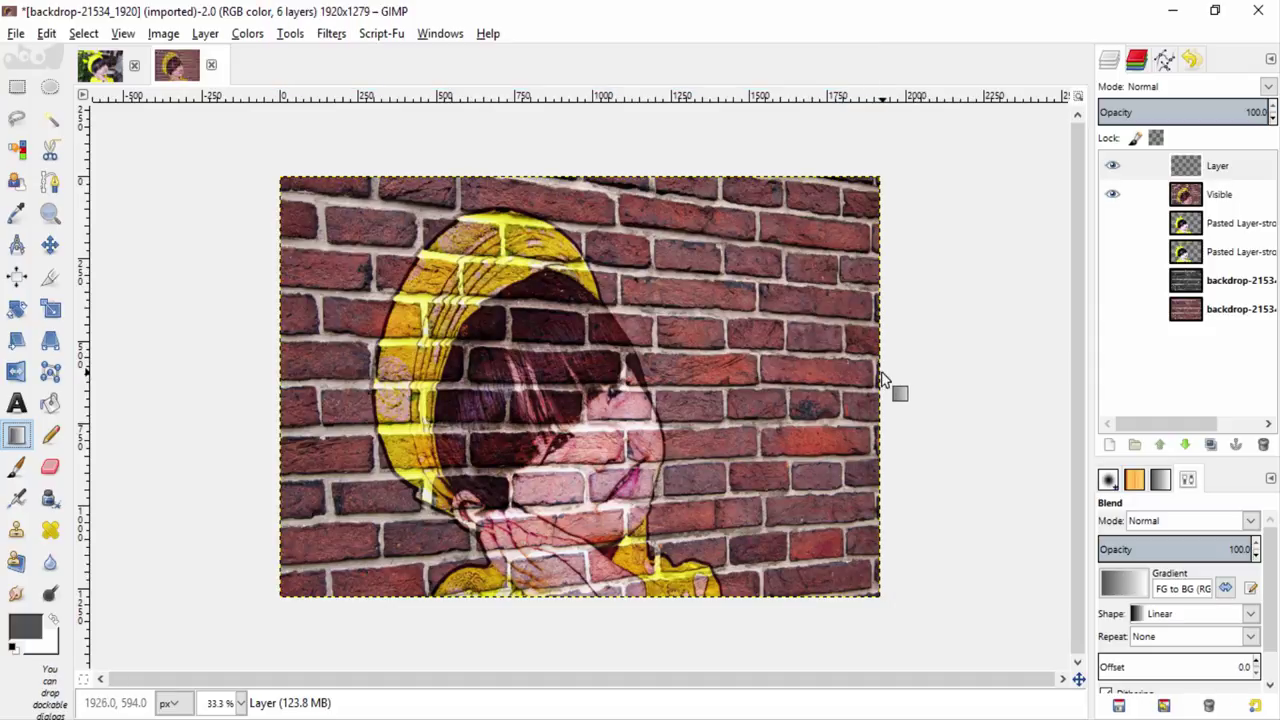
mouse_move(878, 376)
mouse_down()
mouse_move(548, 381)
mouse_move(568, 382)
mouse_up()
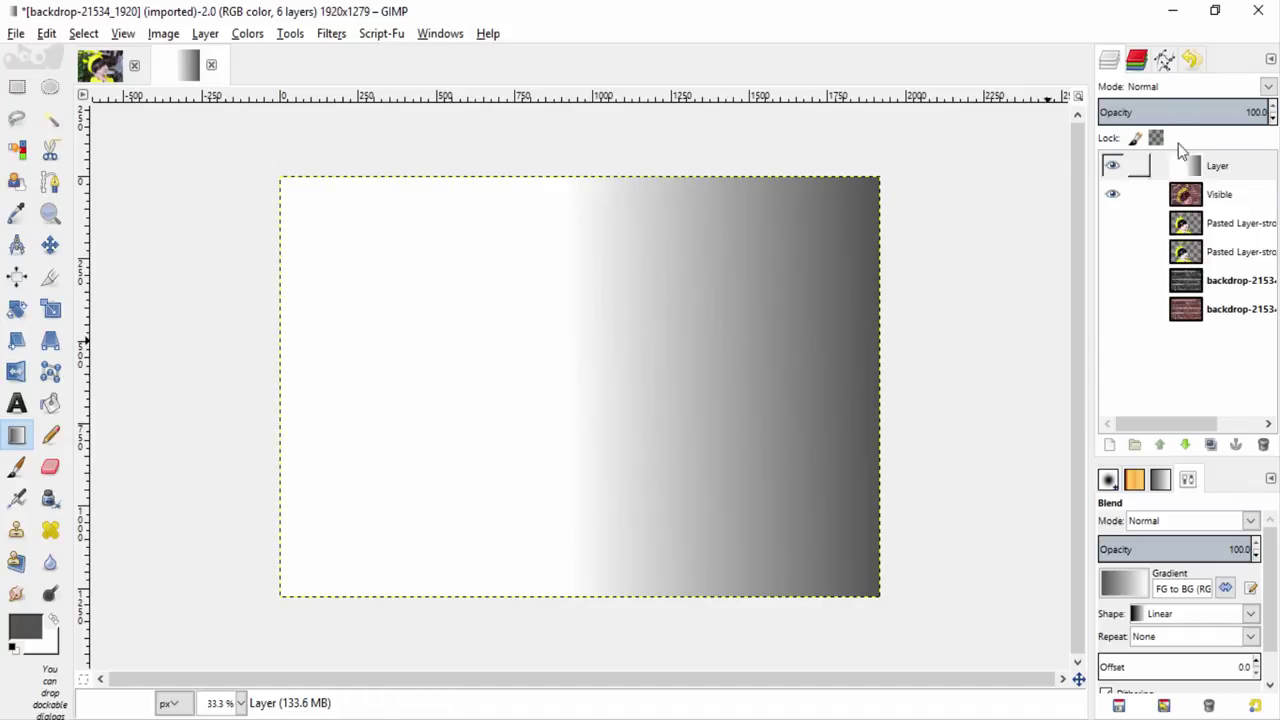
- Set the gradient layer to Burn mode at about 29% opacity
click(1268, 87)
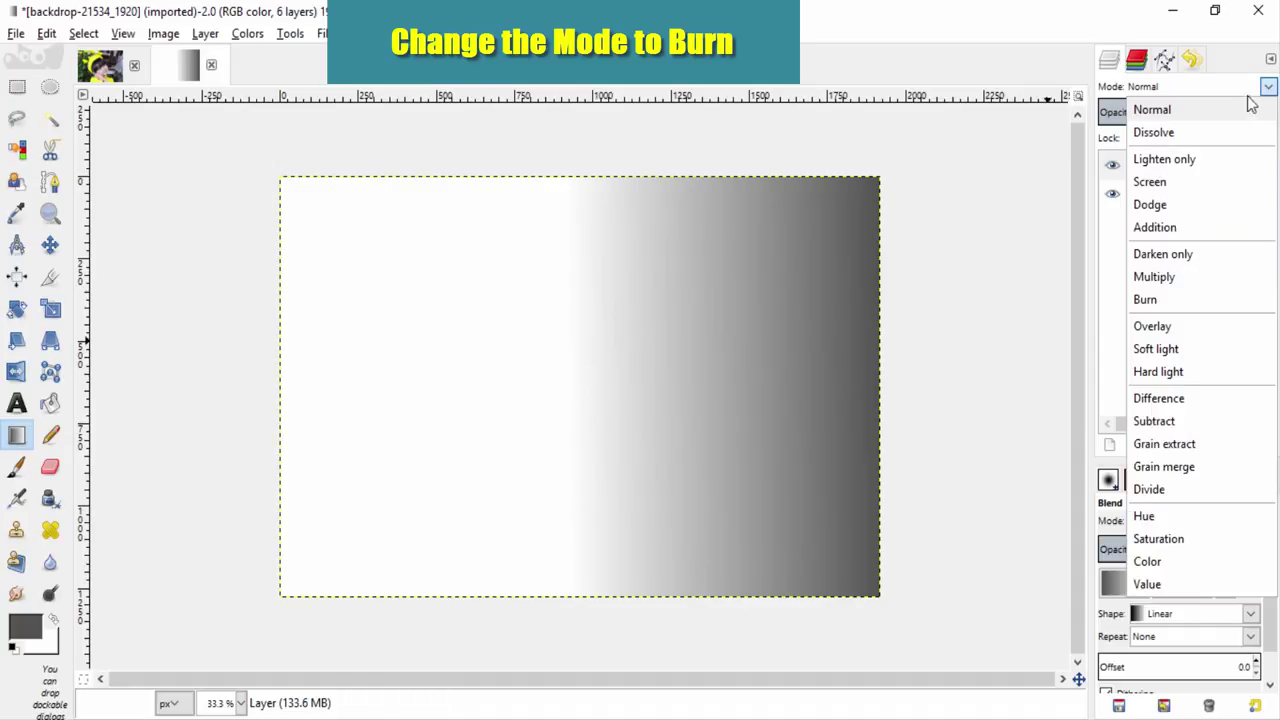
click(1166, 299)
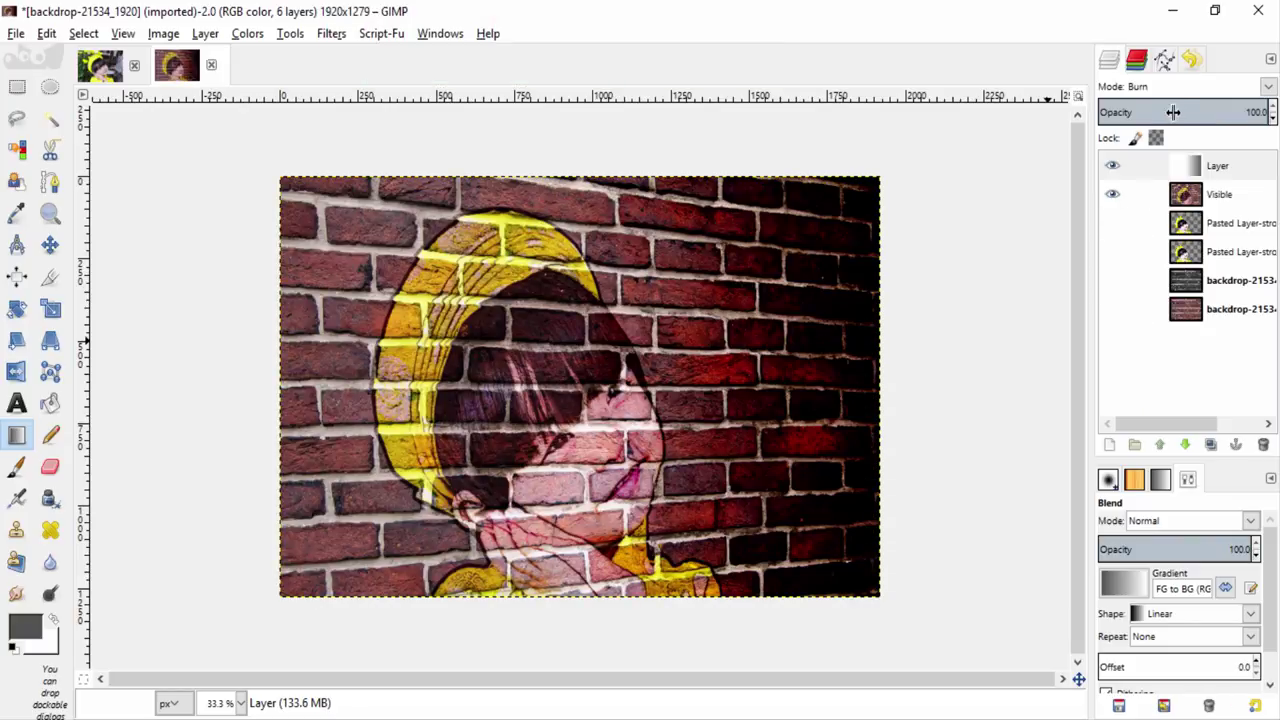
mouse_move(1161, 105)
mouse_down()
mouse_move(1131, 113)
mouse_move(1148, 113)
mouse_up()
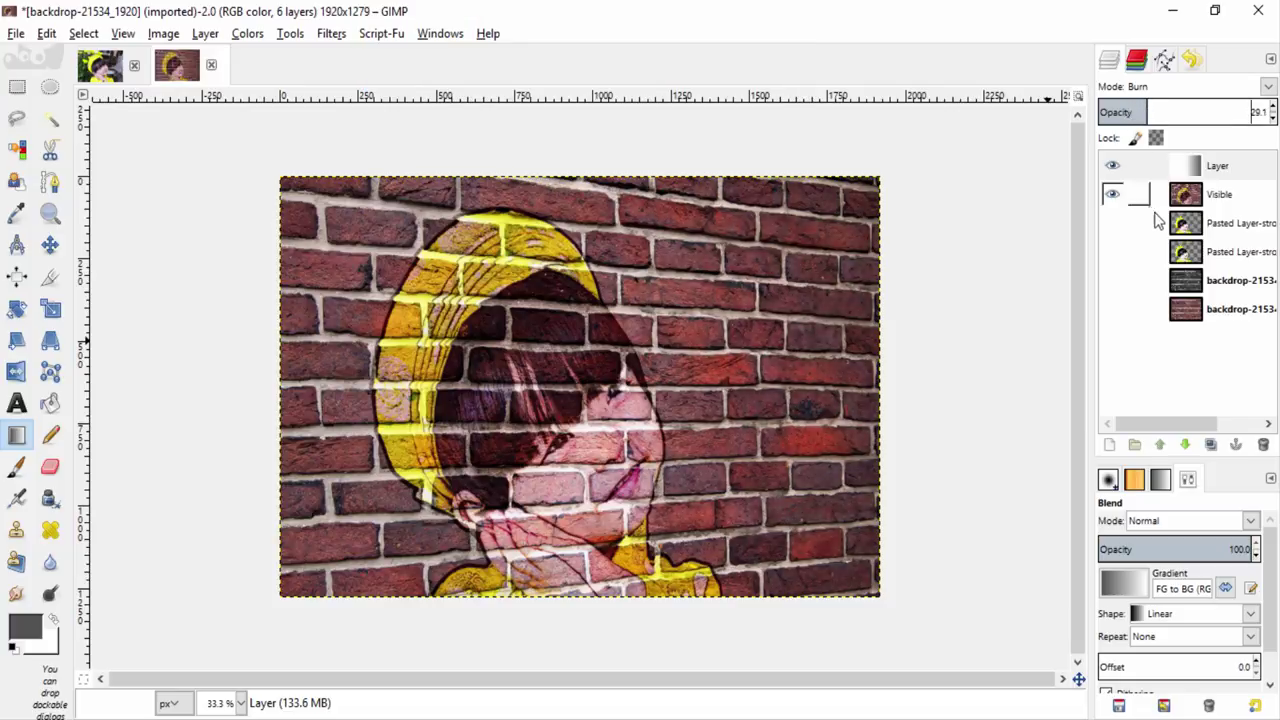
click(1209, 333)
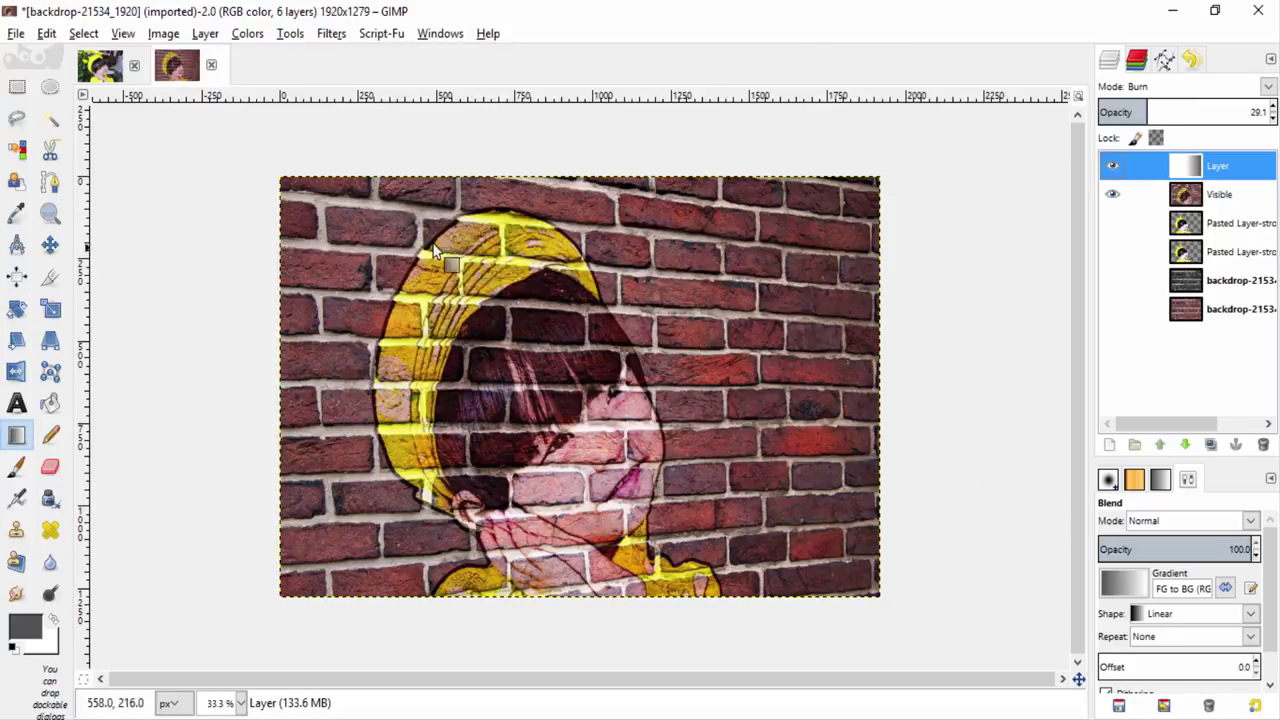
- Create a 'Visible #1' layer from everything visible and hide the gradient layer
click(204, 34)
click(256, 77)
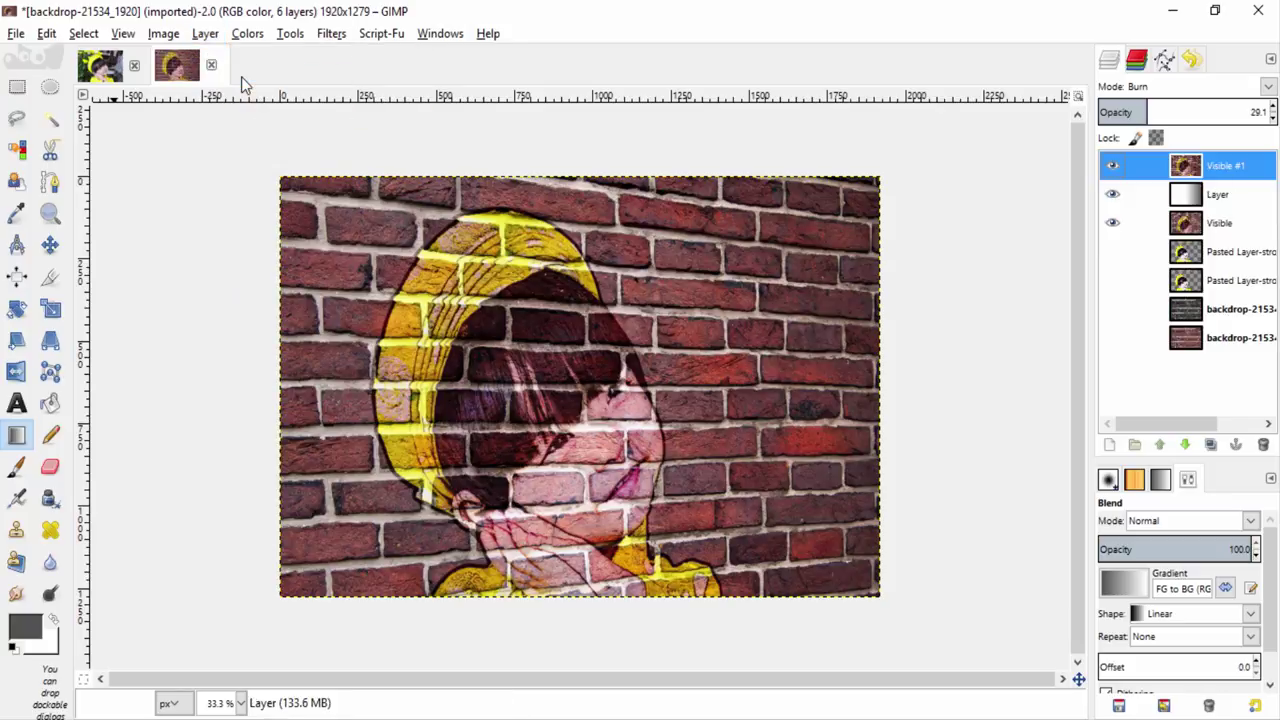
click(1112, 194)
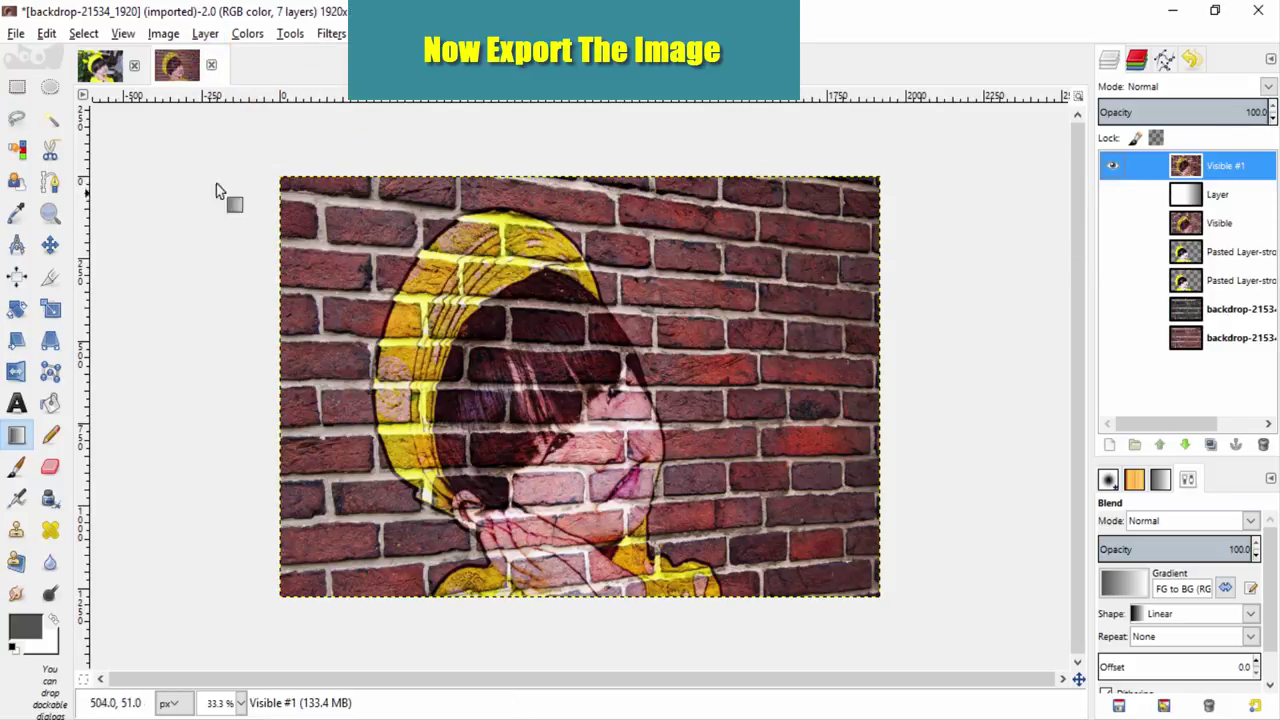
- Export the image to the Desktop as 'Brick wall potrait.jpg' with the default JPEG settings
click(16, 34)
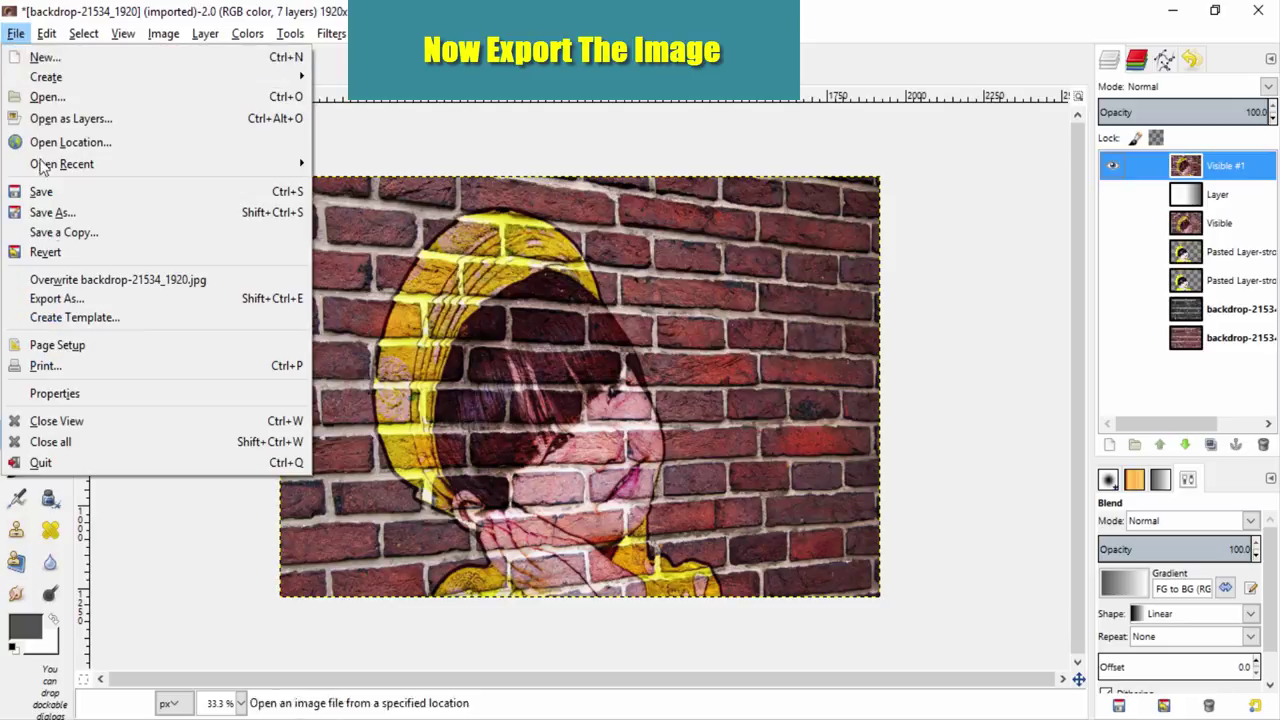
click(78, 297)
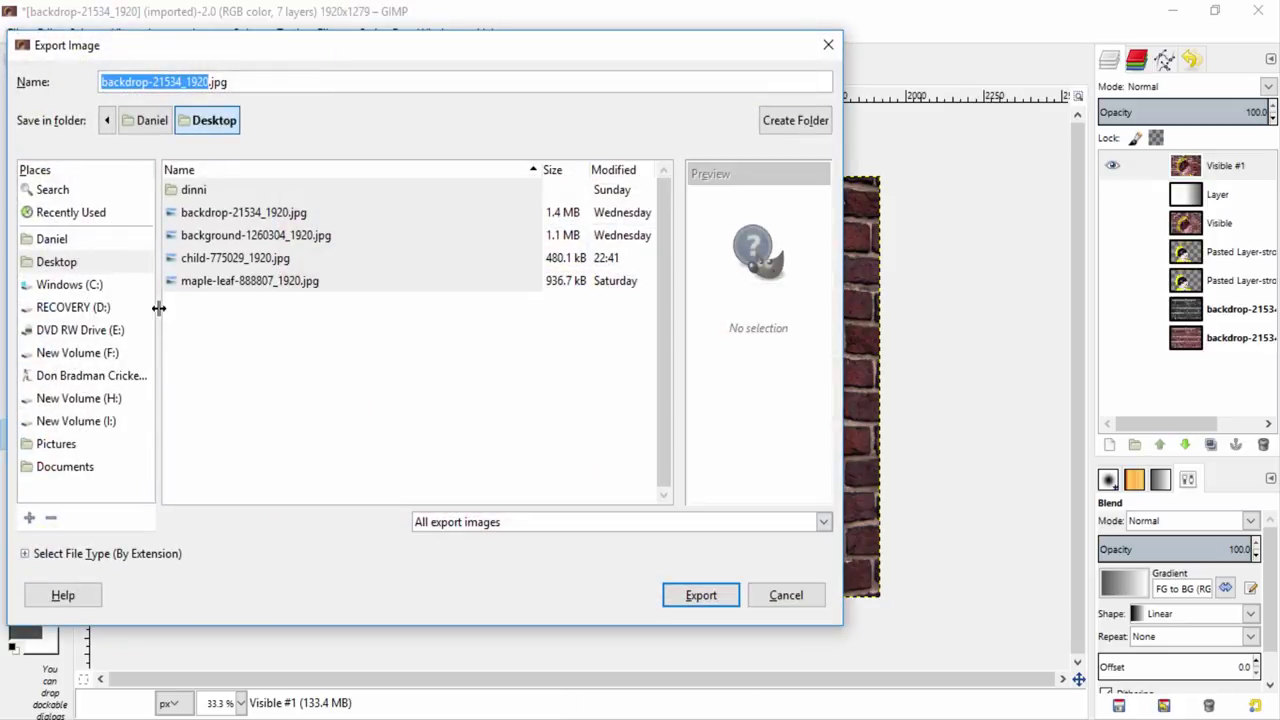
click(52, 239)
click(58, 262)
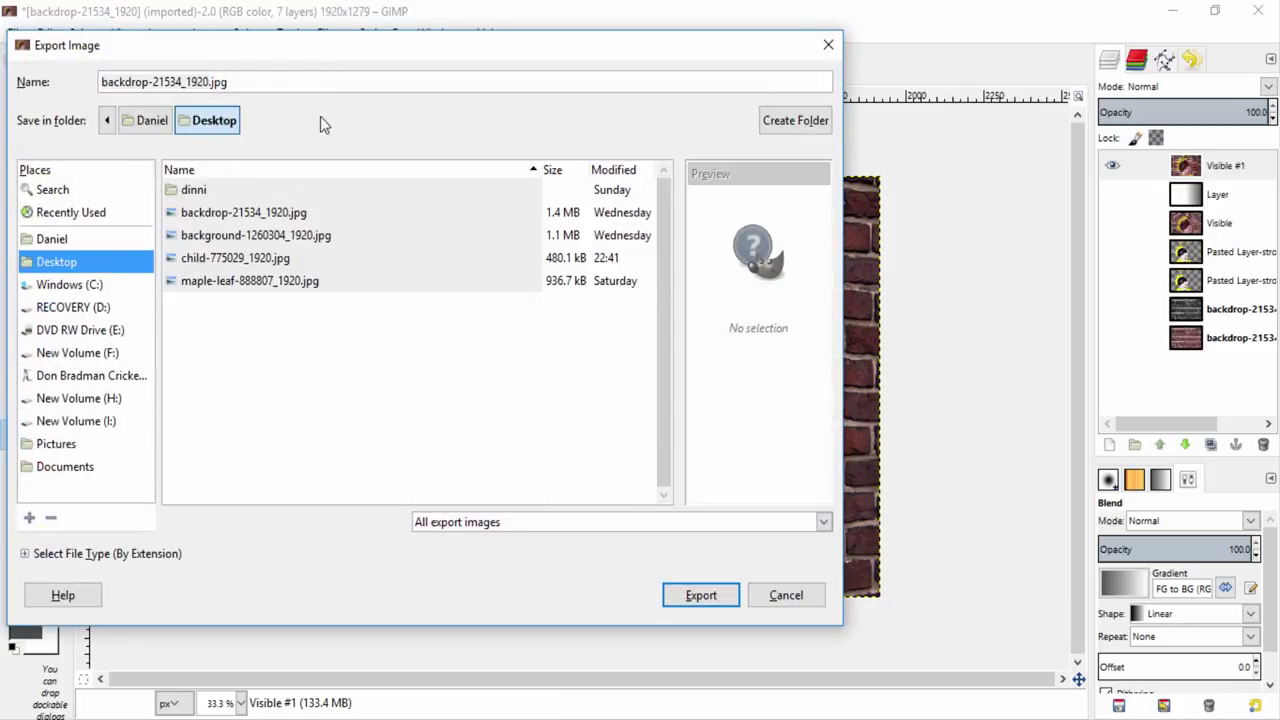
drag(262, 82, 4, 84)
key(BackSpace)
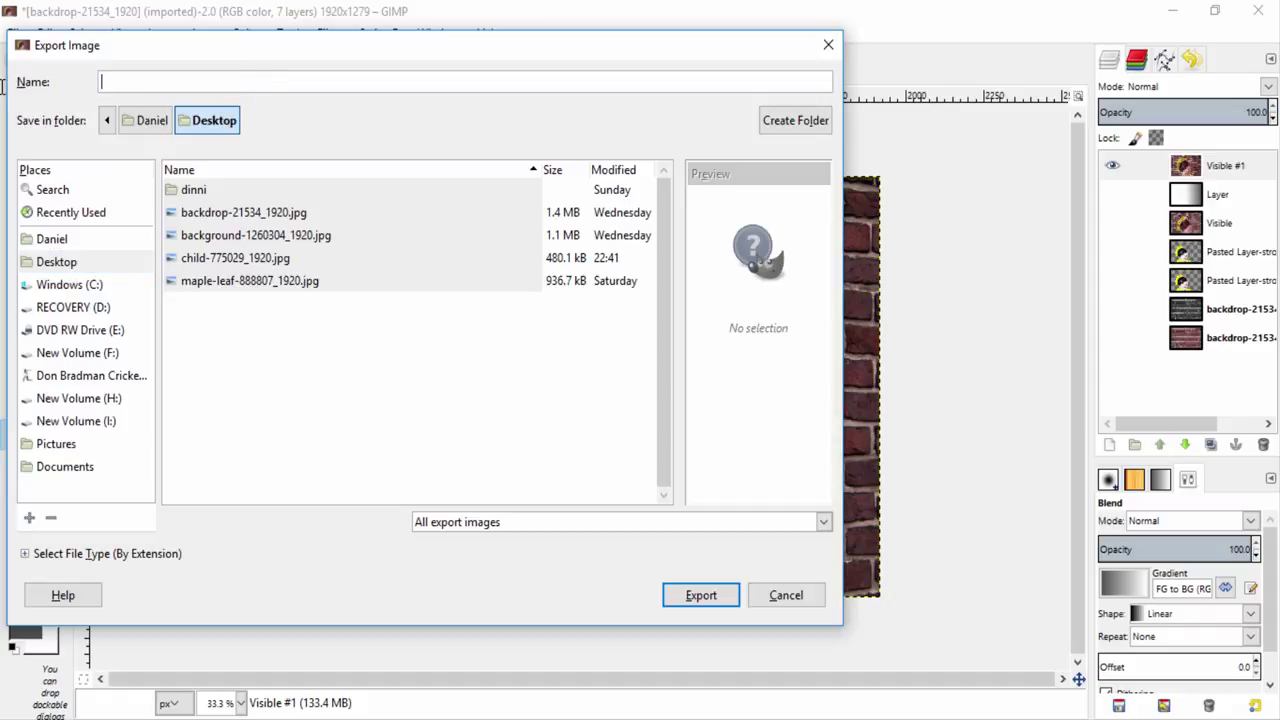
text(Brick wall potrait)
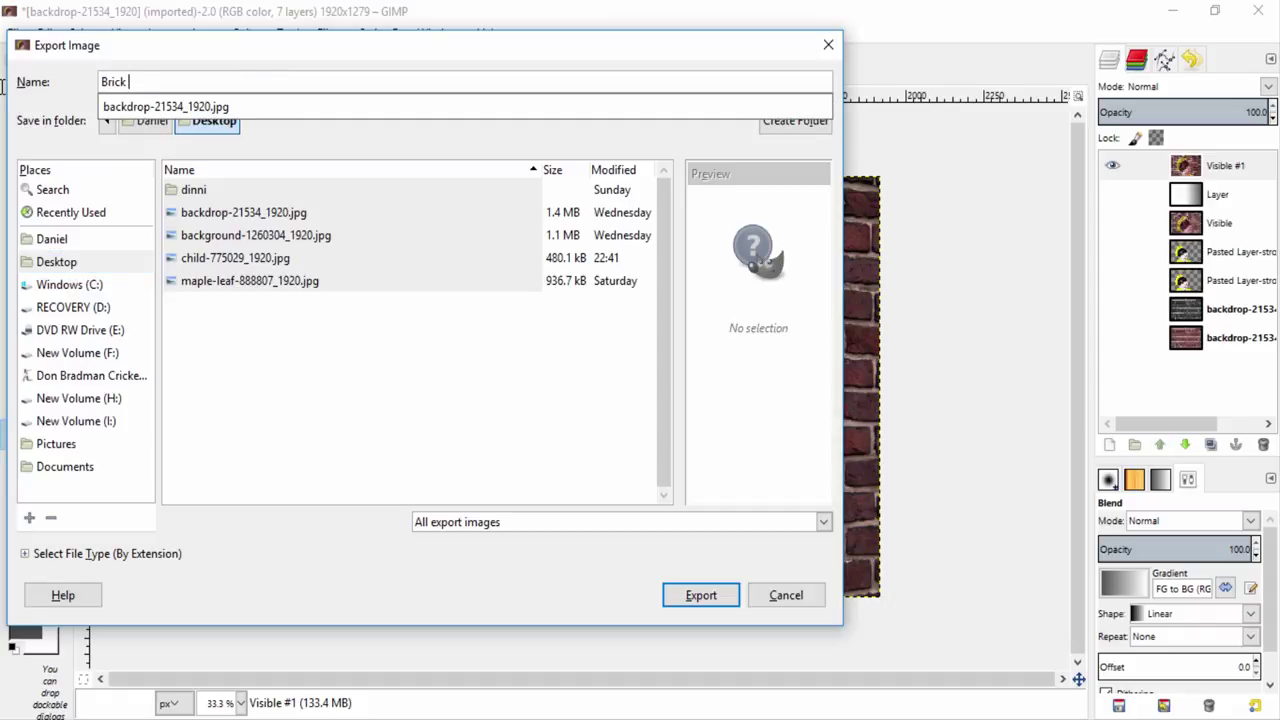
click(714, 601)
click(700, 596)
click(522, 426)
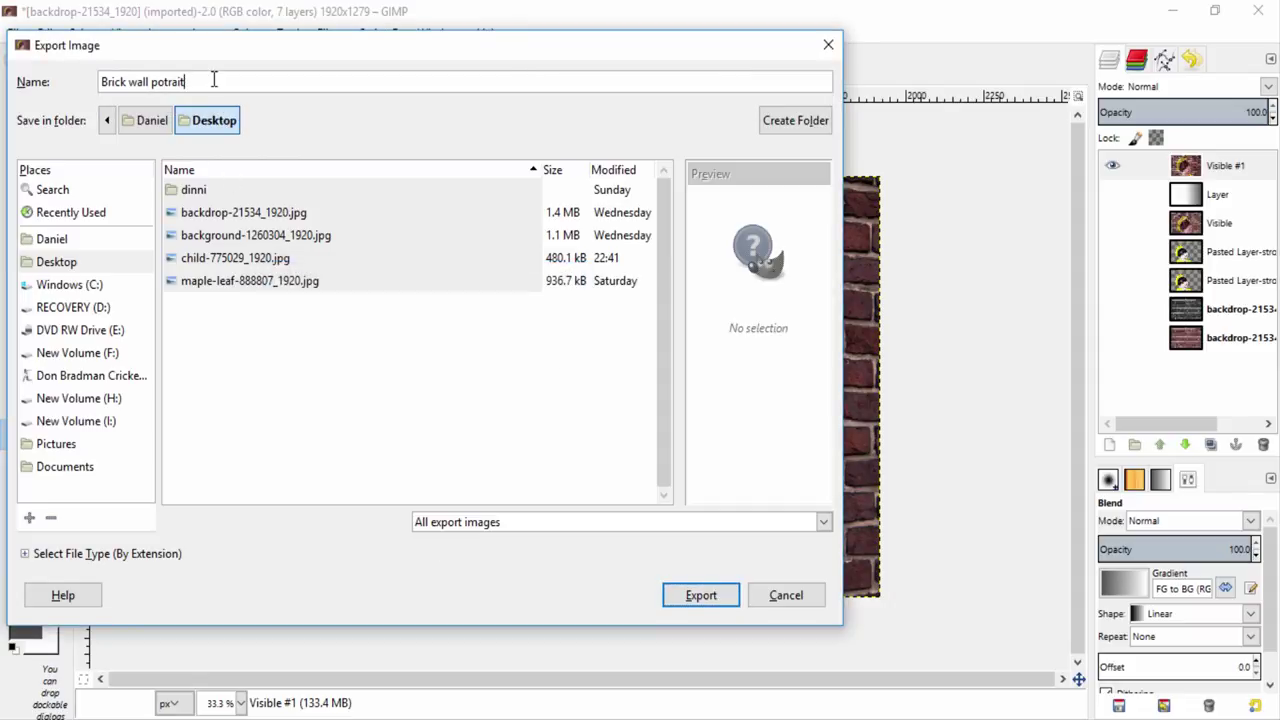
click(700, 595)
click(642, 497)
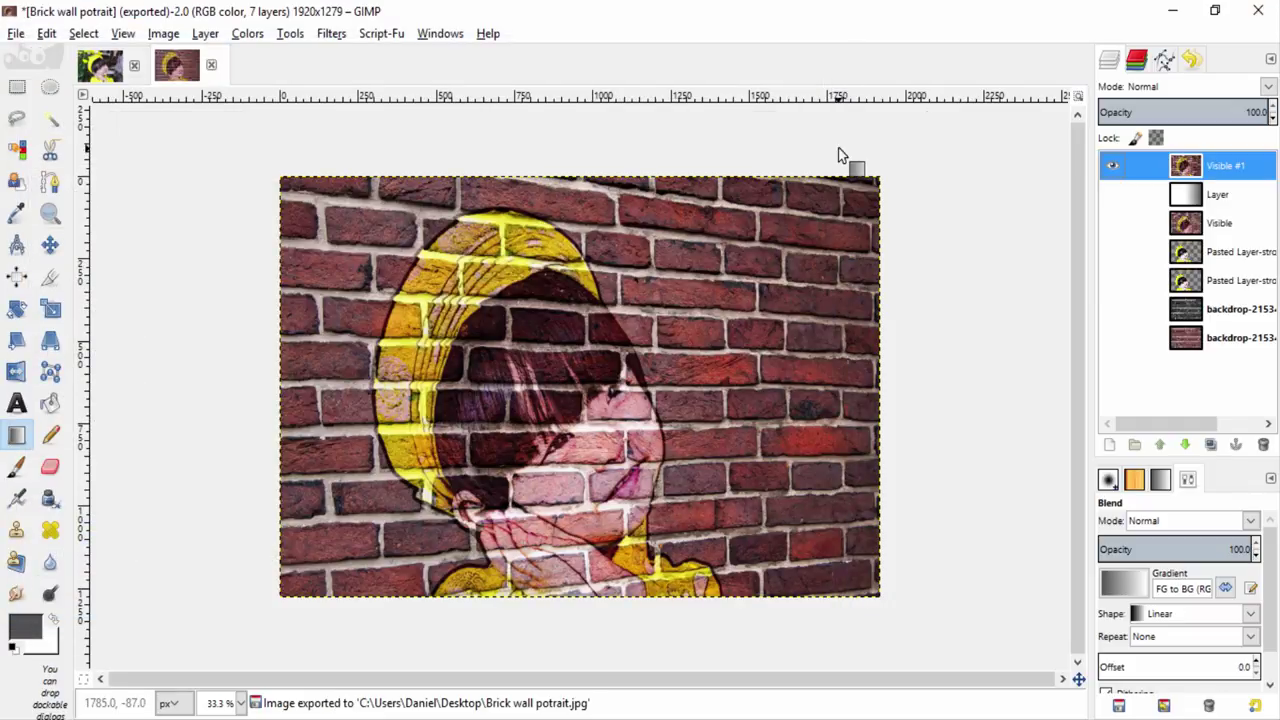